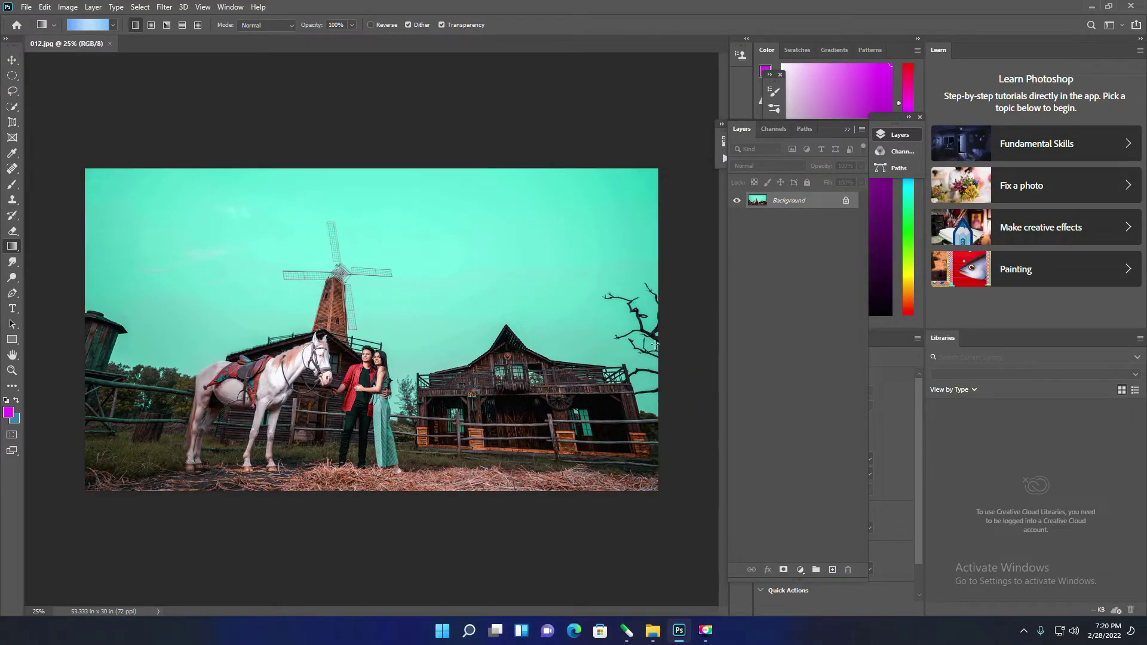
Step: Activate the Gradient Tool from the fill tool group, returning to it with G after the Move tool
right_click(10, 250)
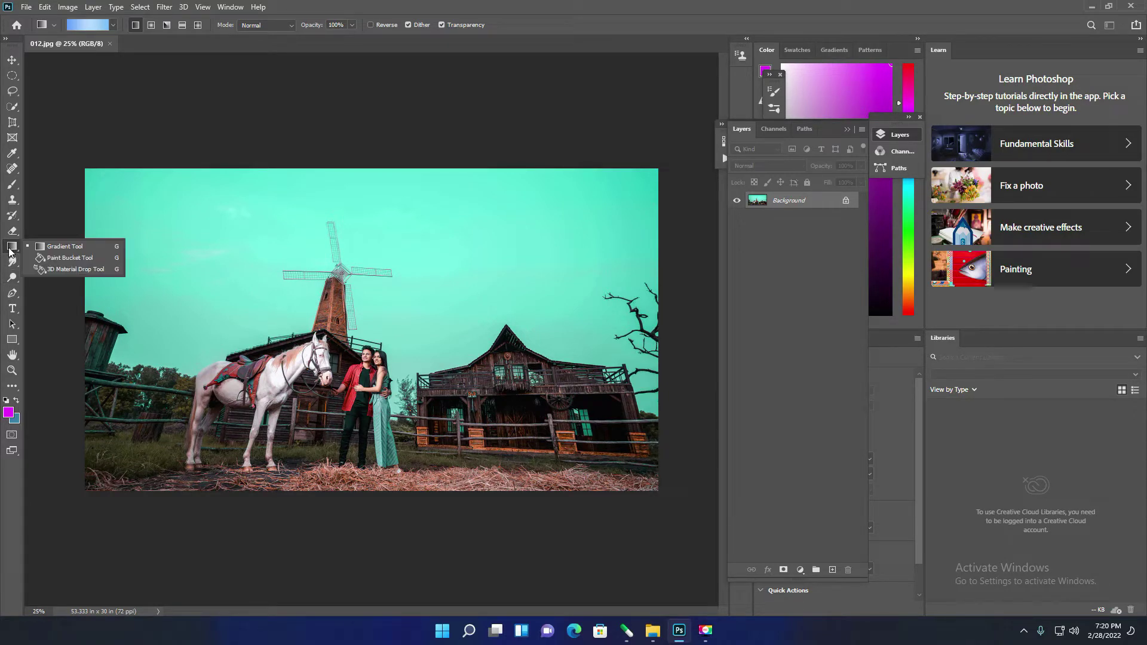
click(55, 249)
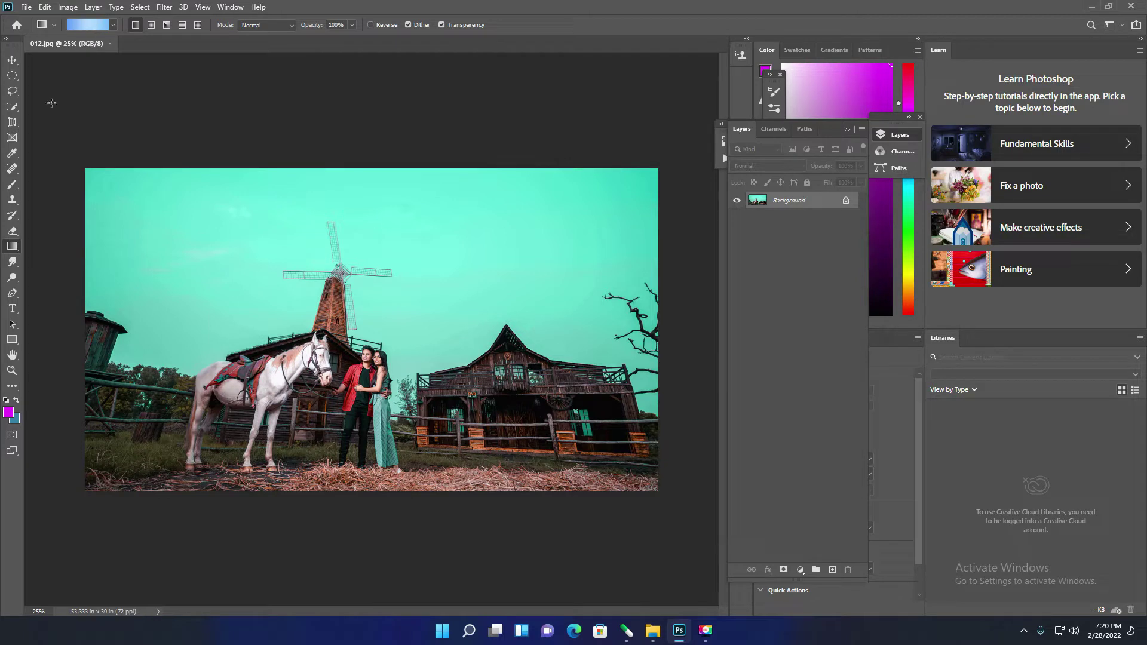
right_click(15, 249)
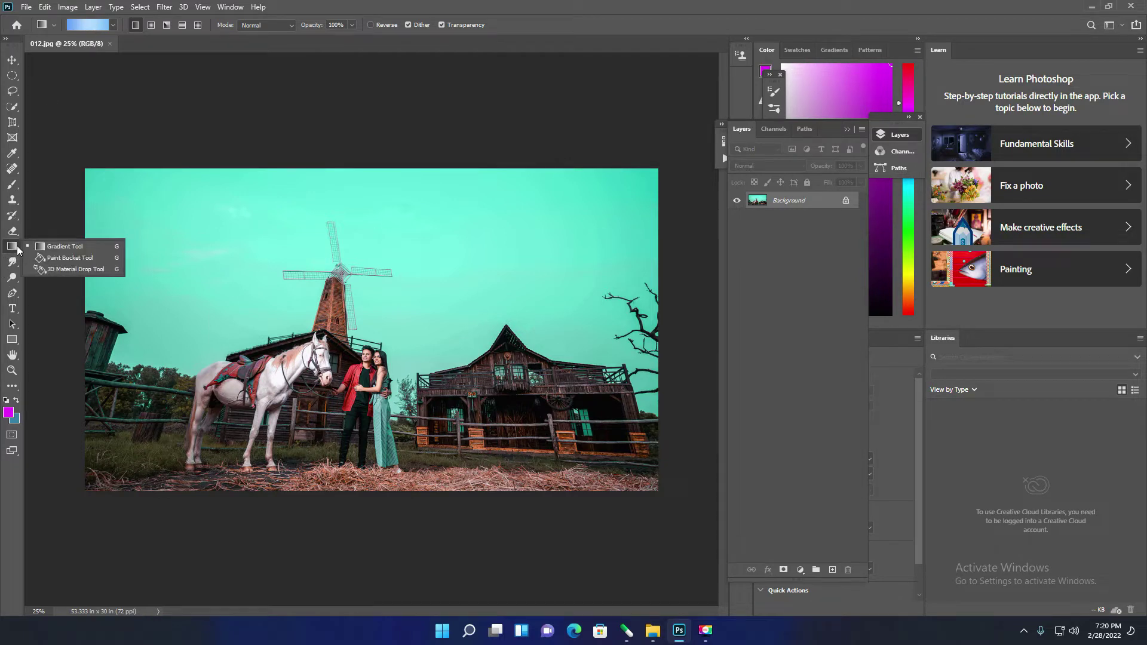
click(68, 249)
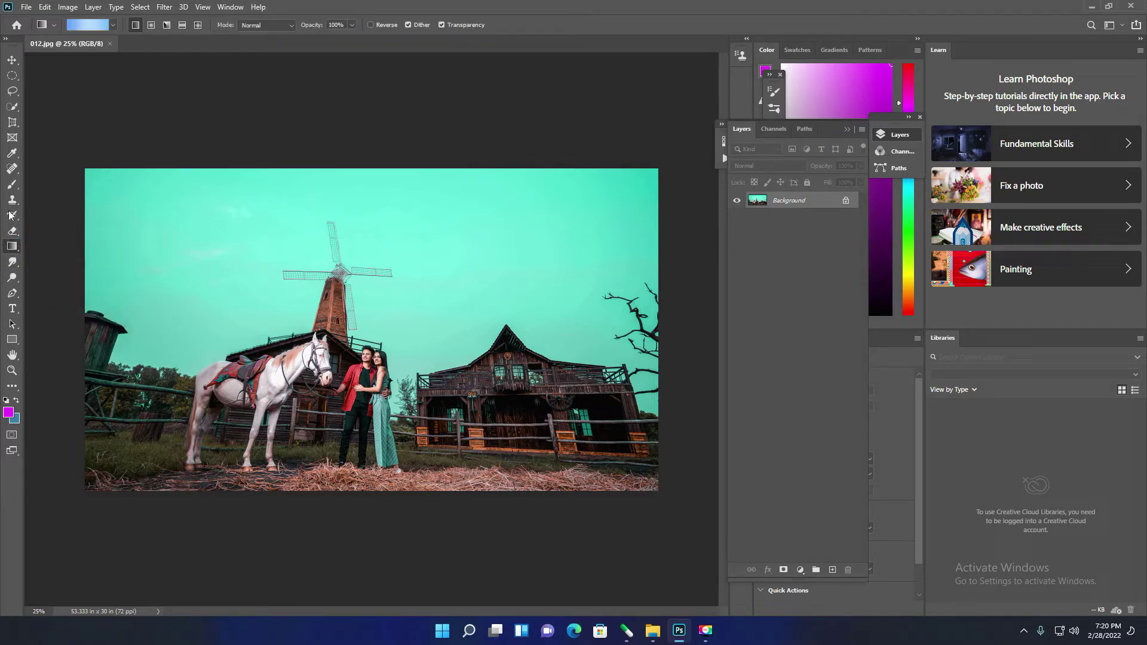
click(11, 60)
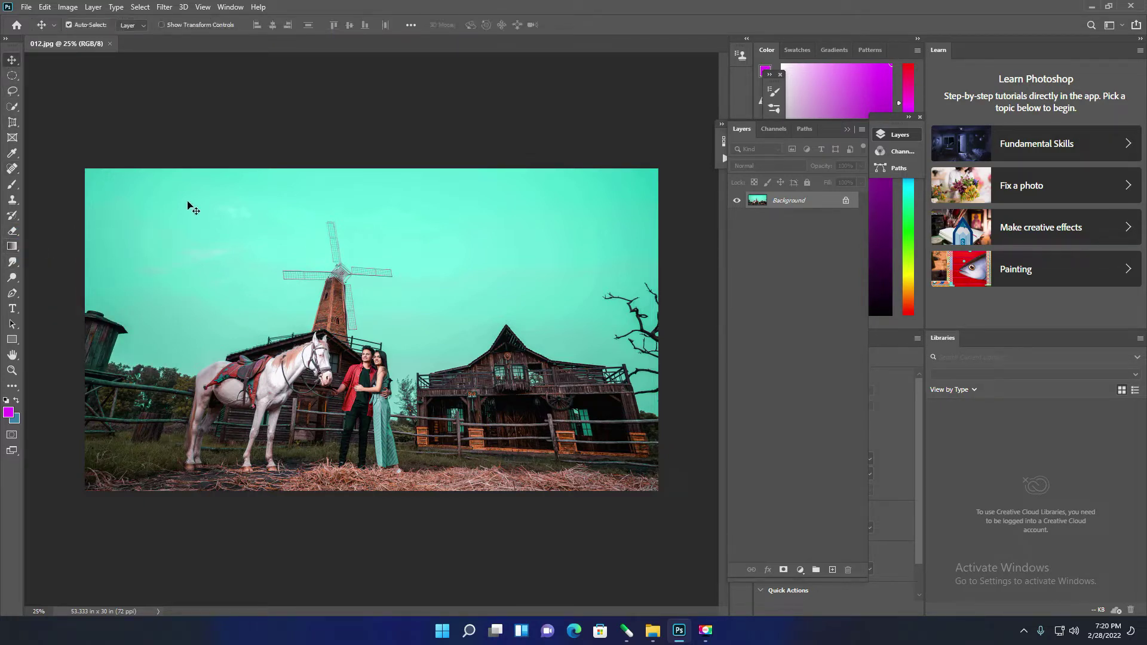
key(g)
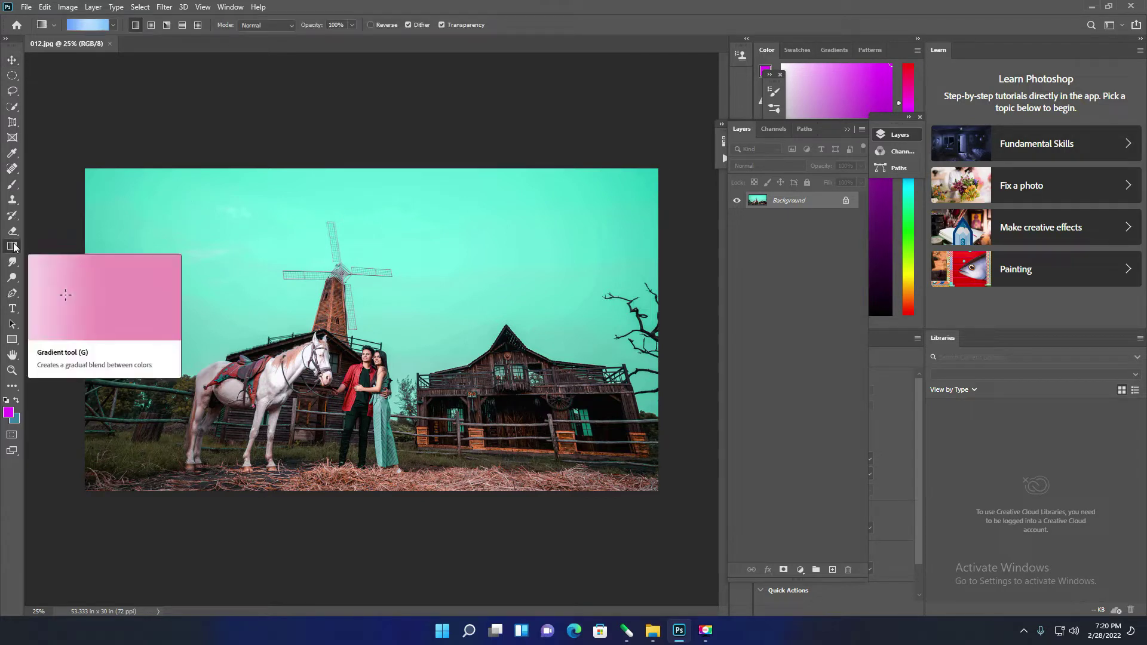
click(91, 27)
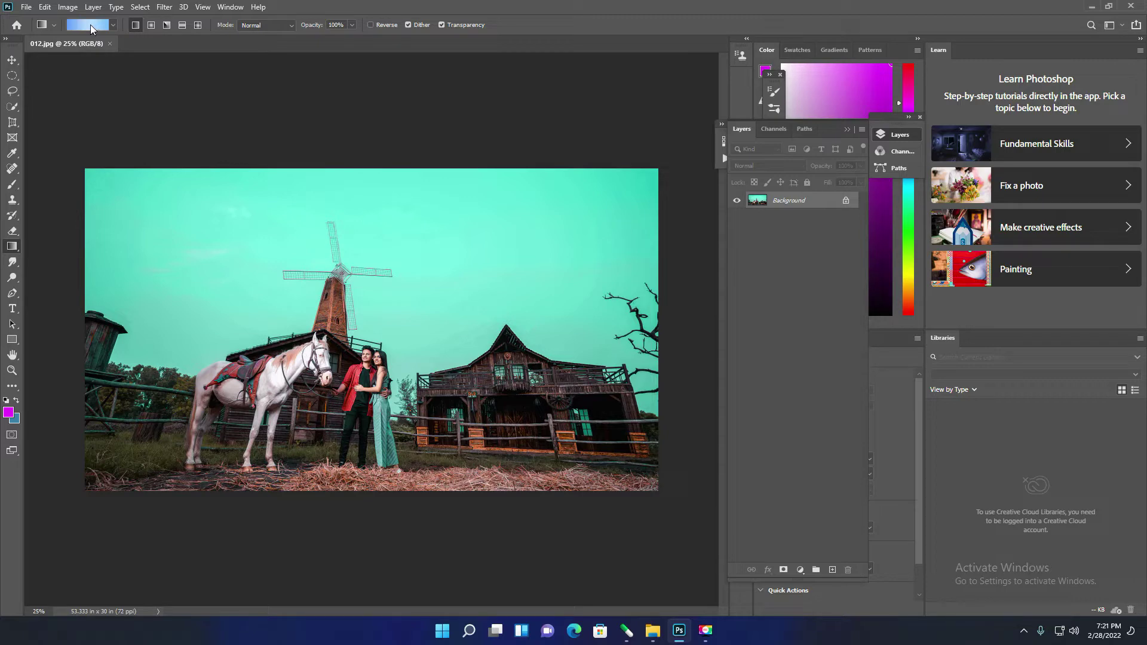
Step: Choose the black-to-white Basics gradient preset, then fill the Background with a solid colour
click(97, 26)
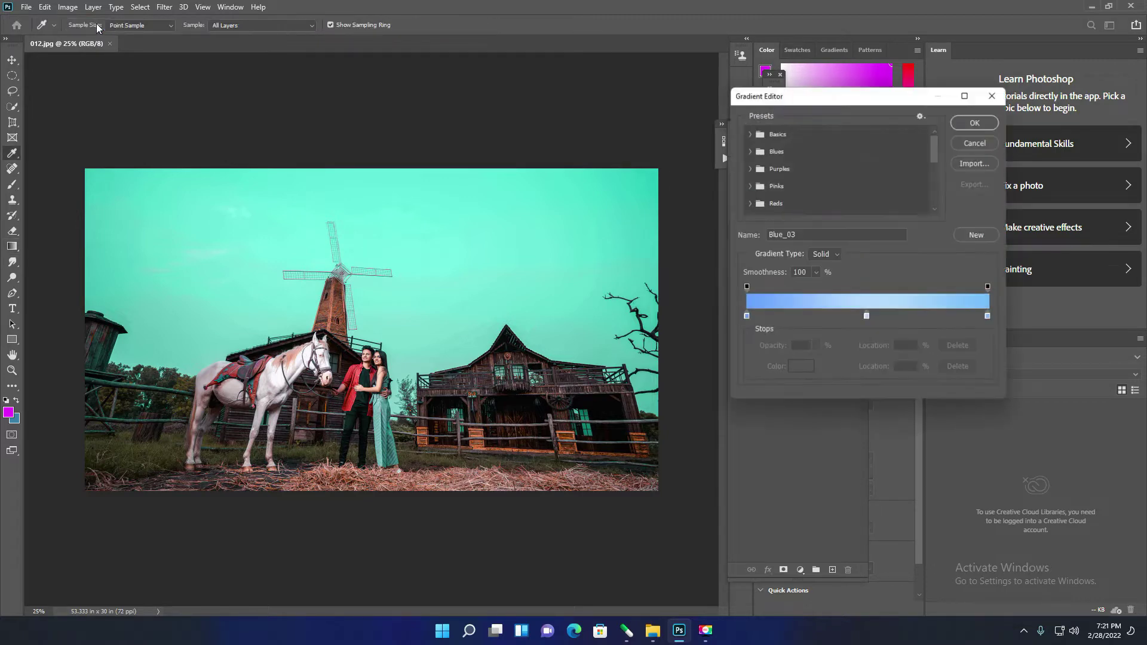
click(987, 143)
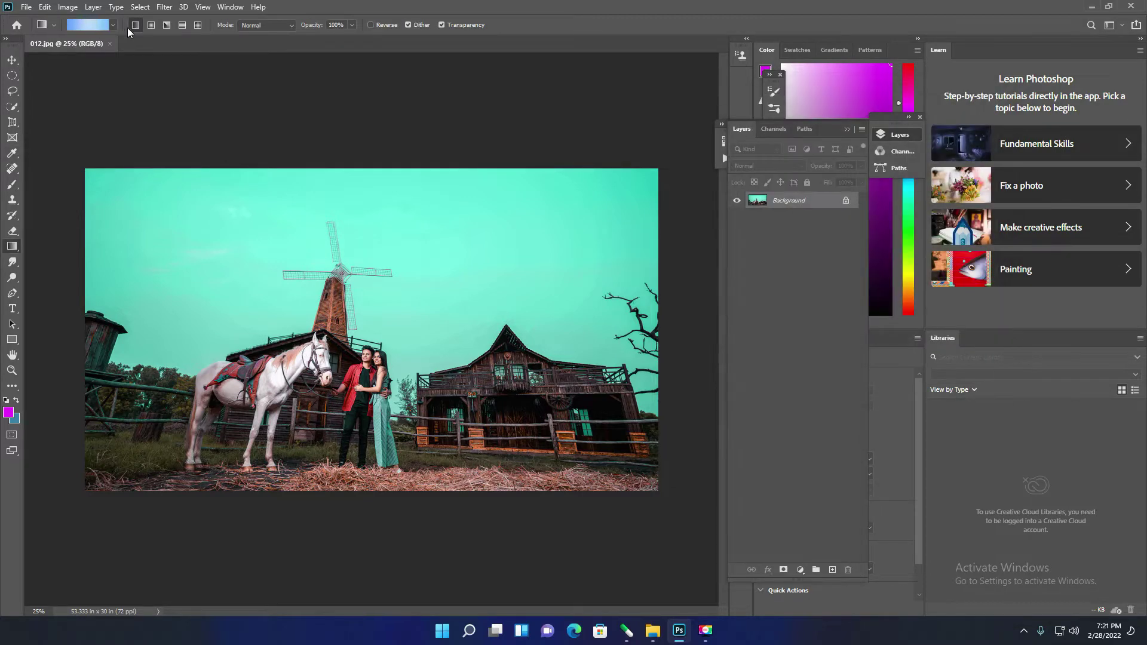
click(113, 25)
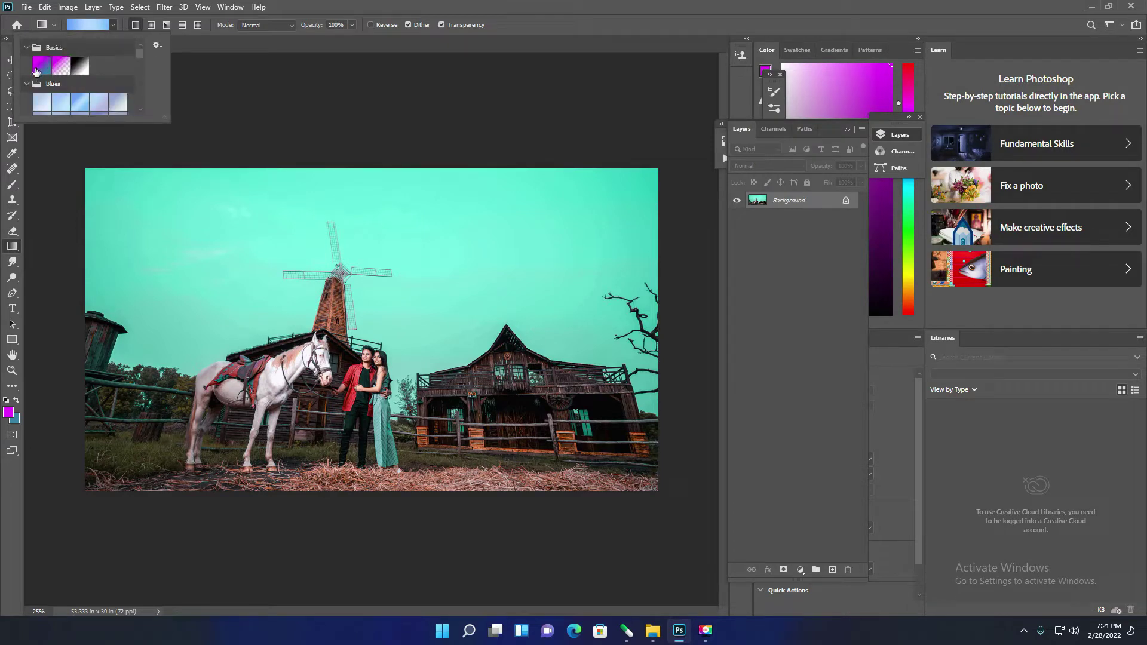
scroll(53, 75, down, 1)
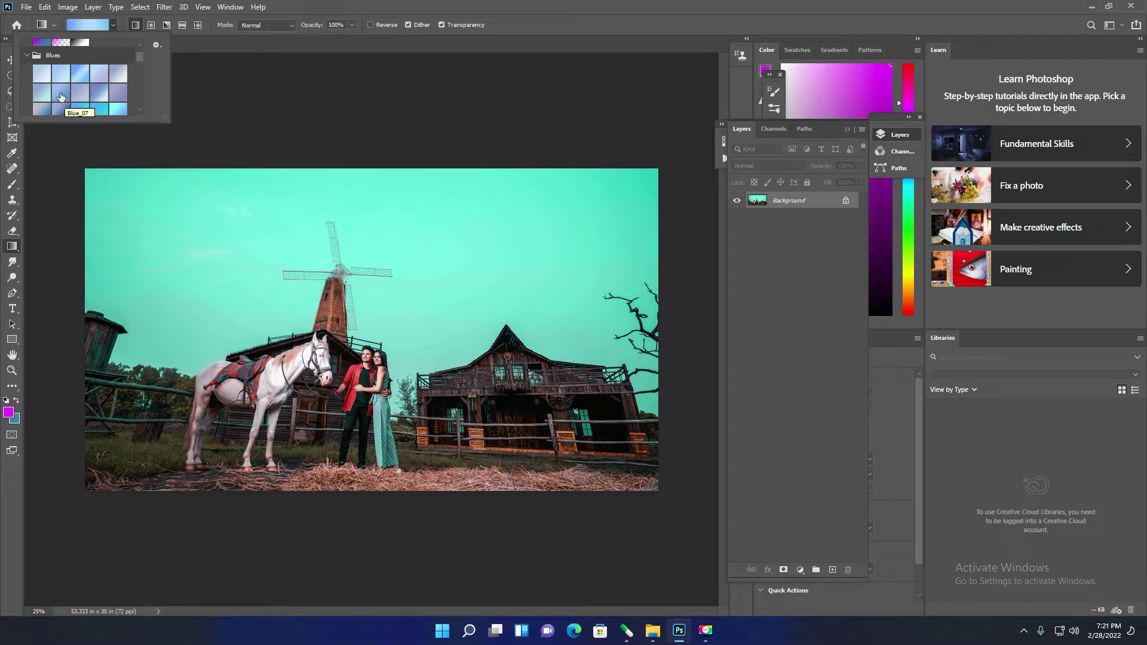
scroll(66, 83, up, 1)
click(80, 67)
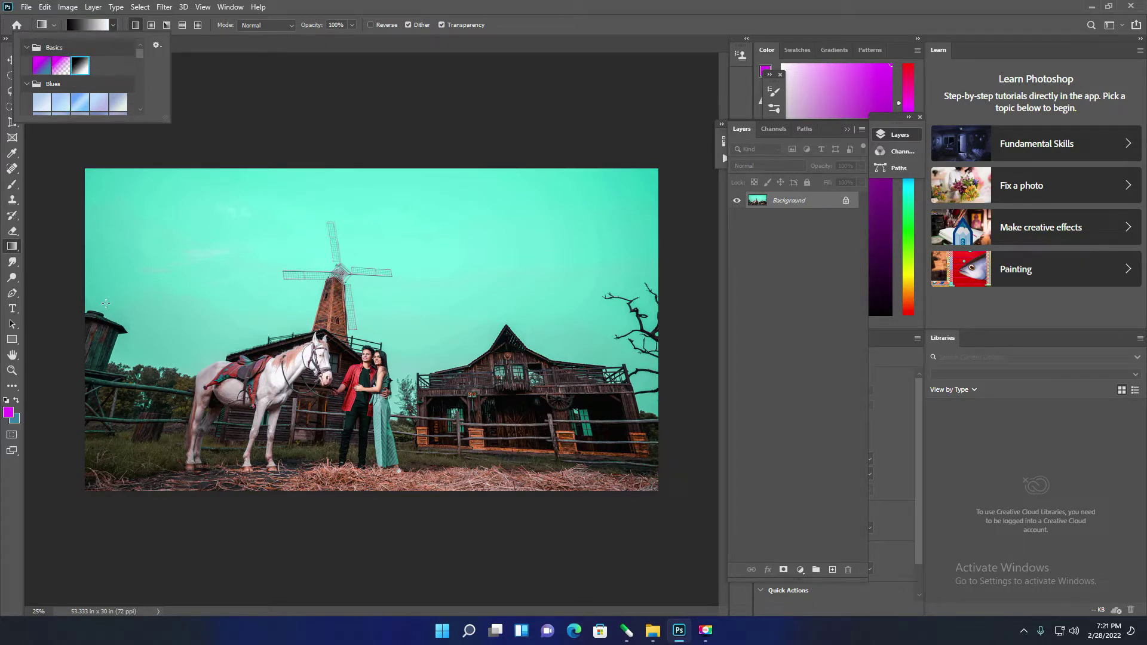
click(88, 344)
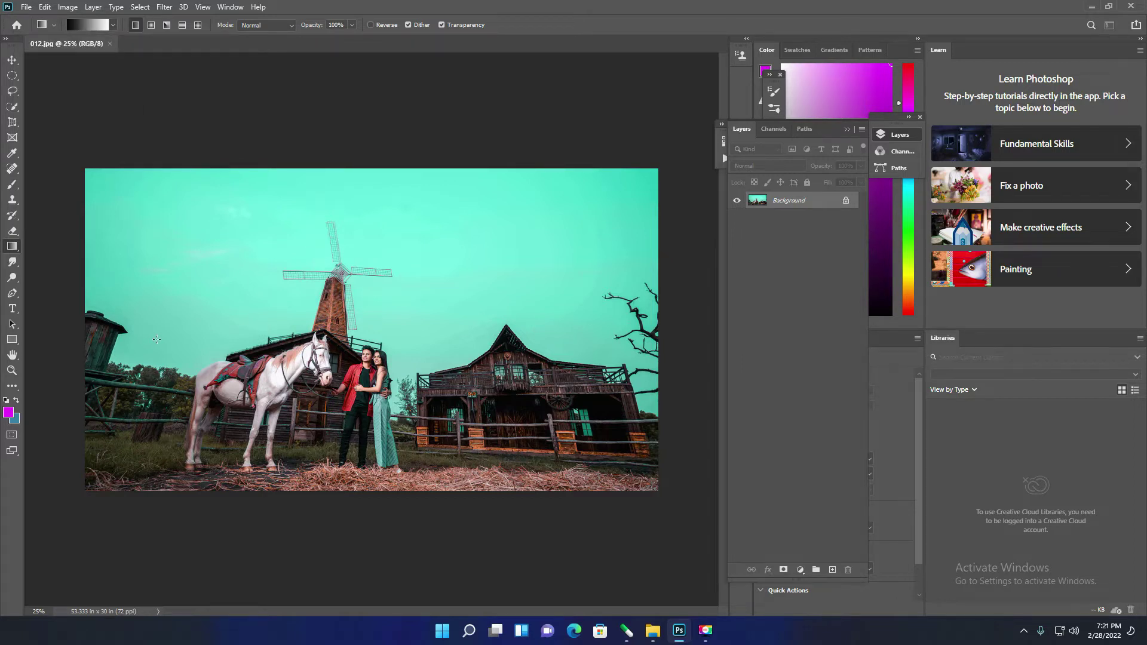
key(ctrl+BackSpace)
Step: Set the foreground colour to white in the Color Picker
key(alt+BackSpace)
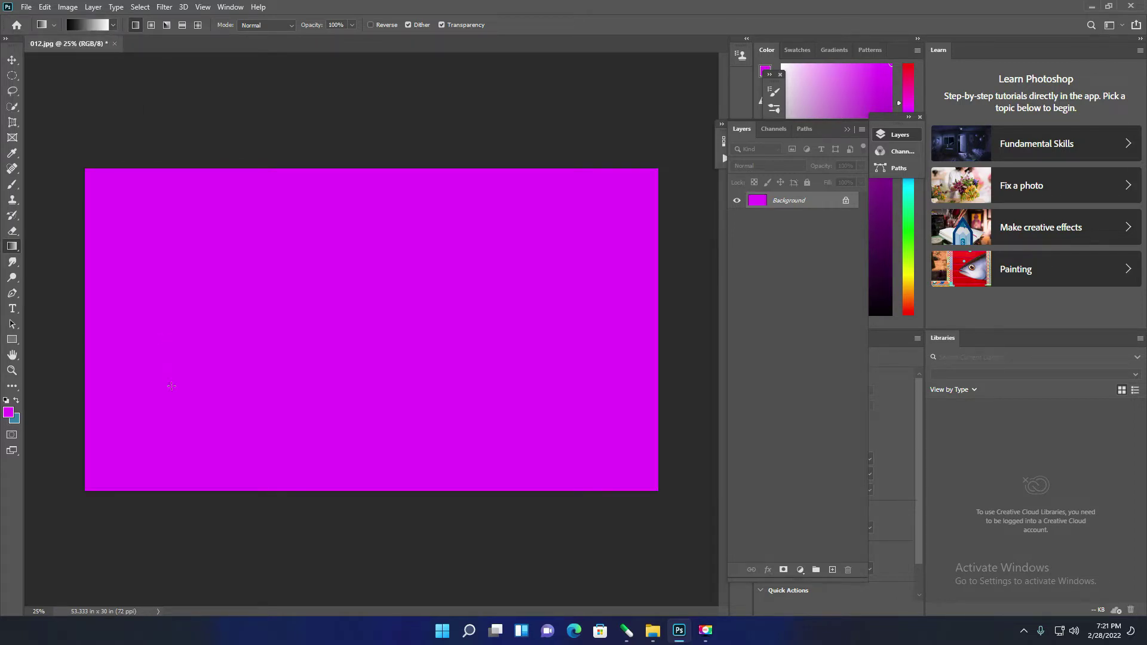
click(9, 413)
click(214, 357)
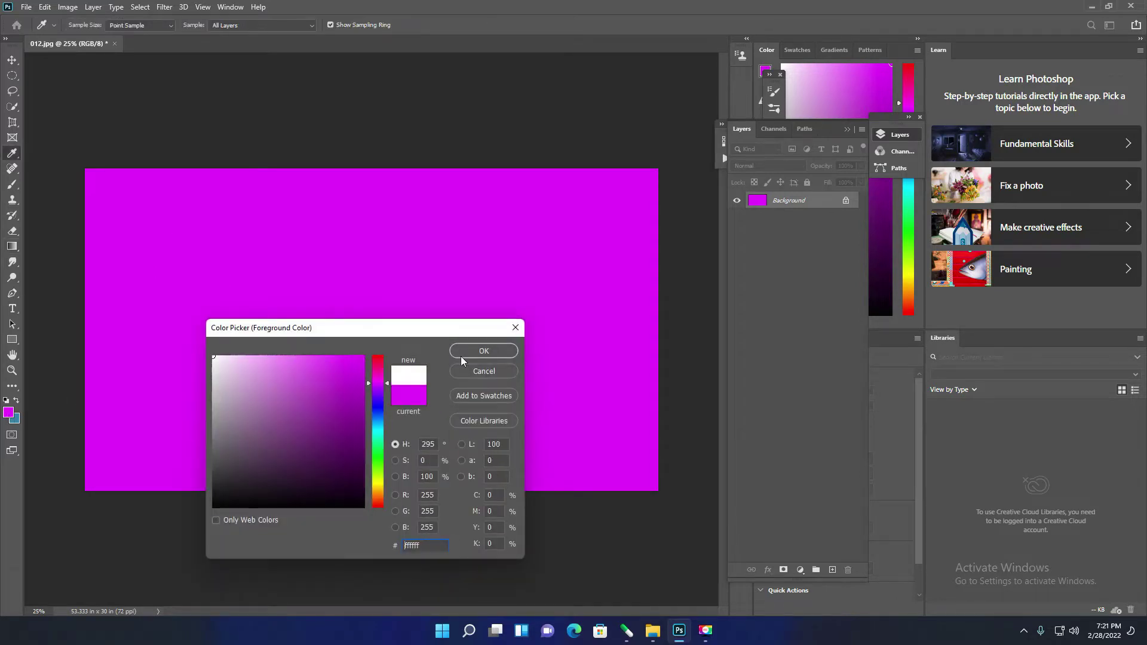
click(500, 350)
key(ctrl+BackSpace)
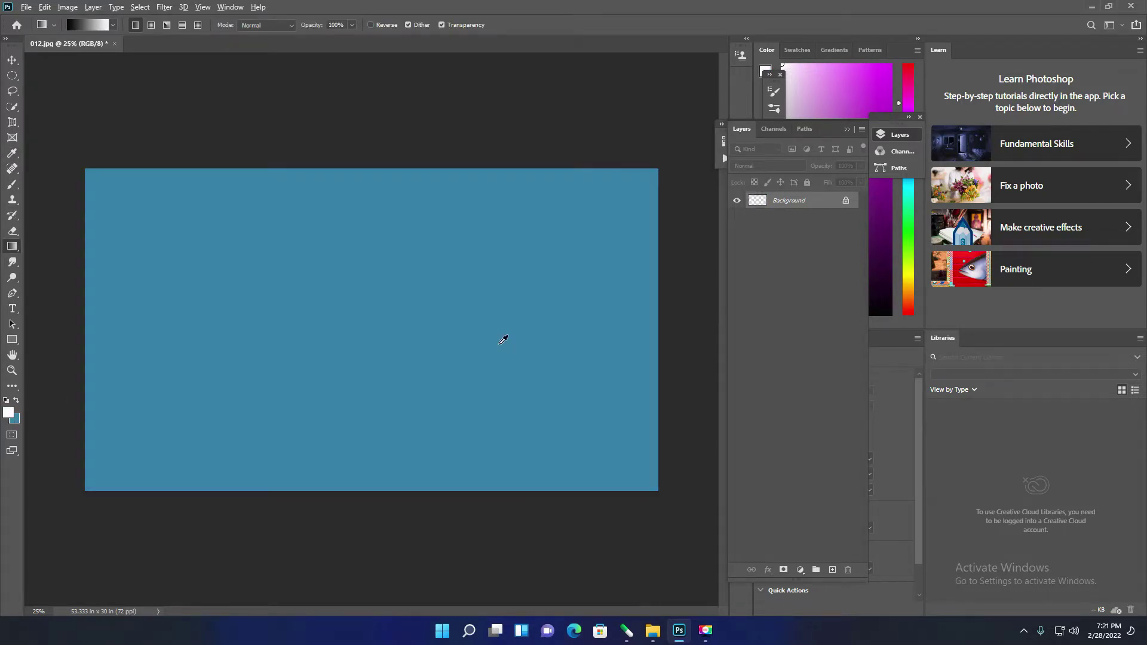
Step: Fill the canvas white and test a left-to-right black-to-white linear gradient on it
key(alt+BackSpace)
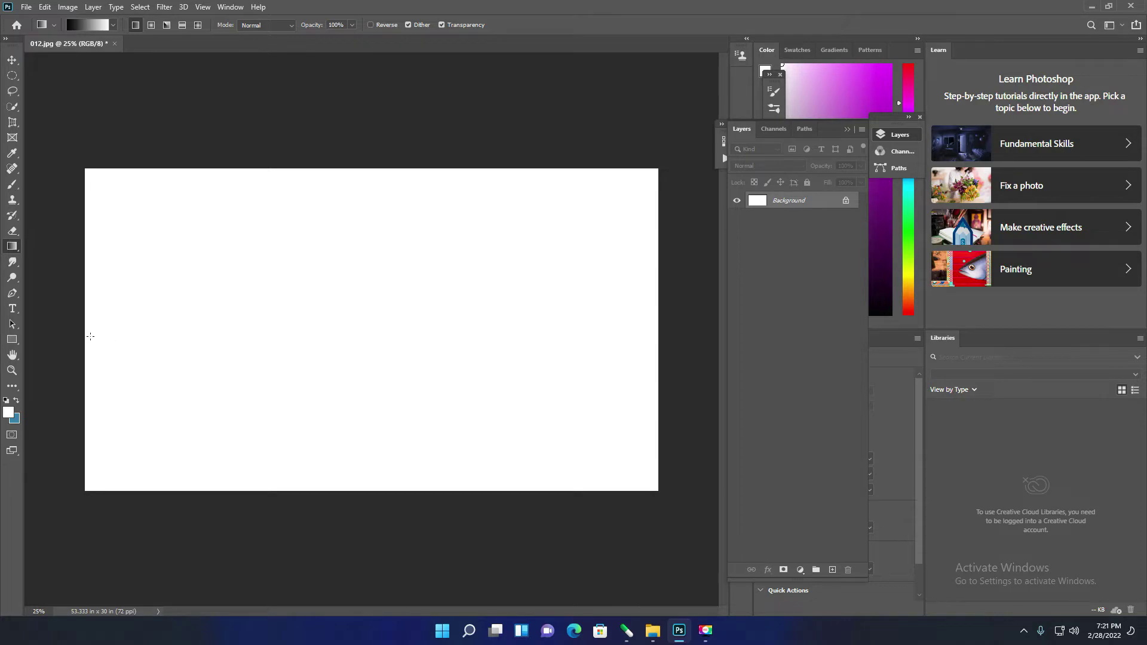
drag(87, 338, 651, 331)
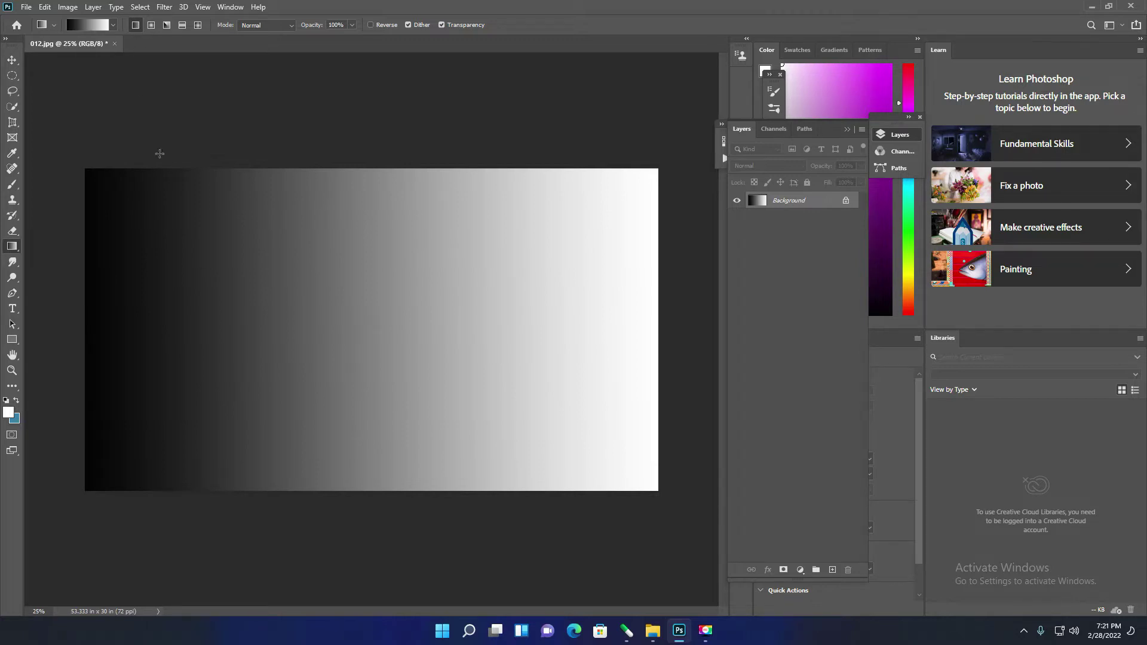
drag(159, 154, 165, 166)
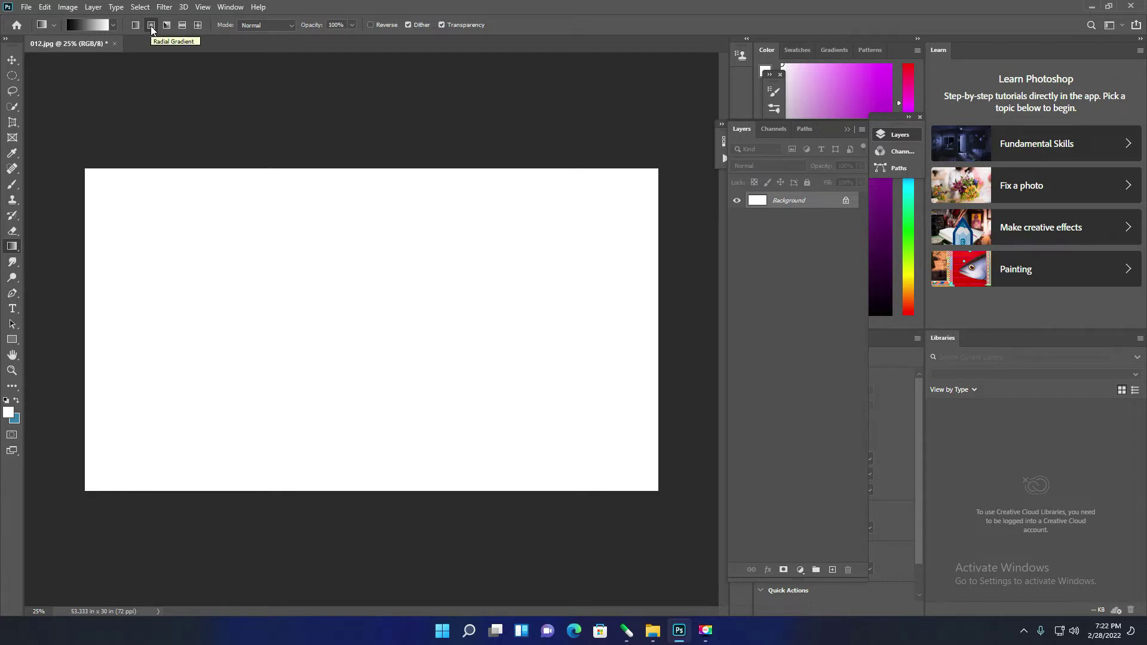
drag(341, 311, 544, 442)
drag(544, 443, 658, 491)
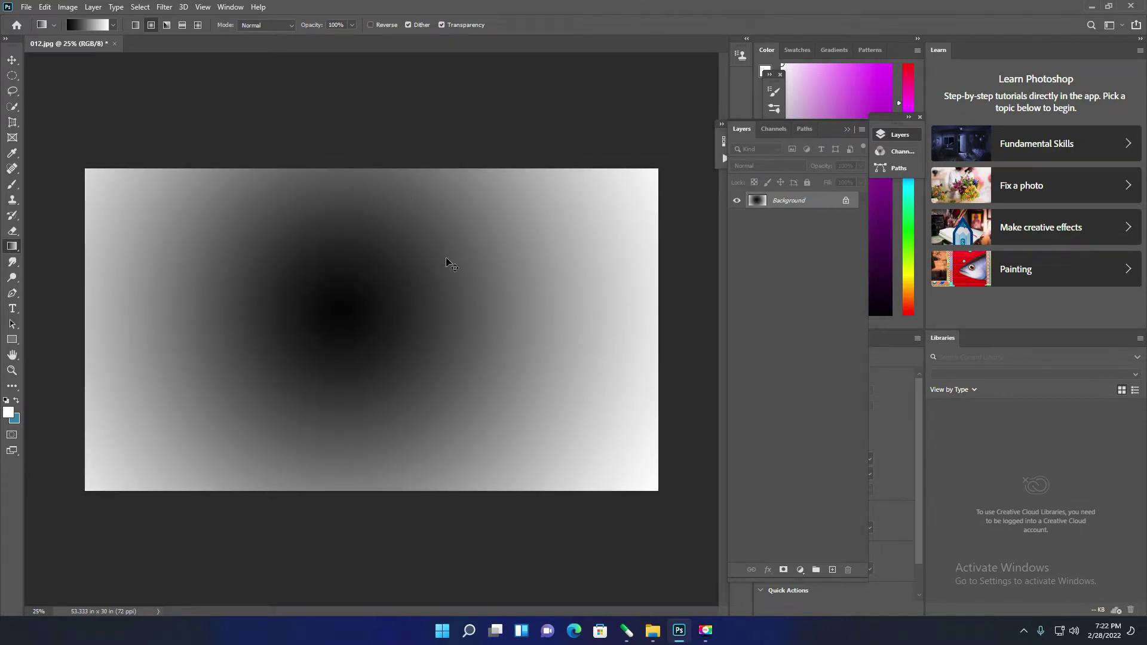
key(ctrl+z)
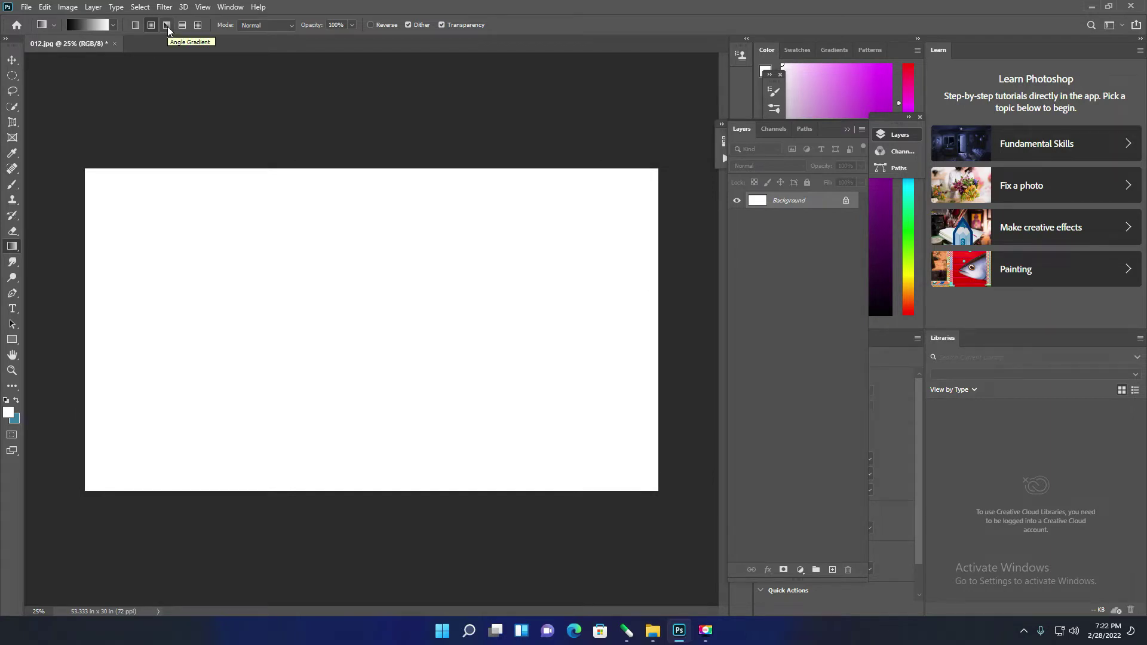
drag(333, 284, 653, 490)
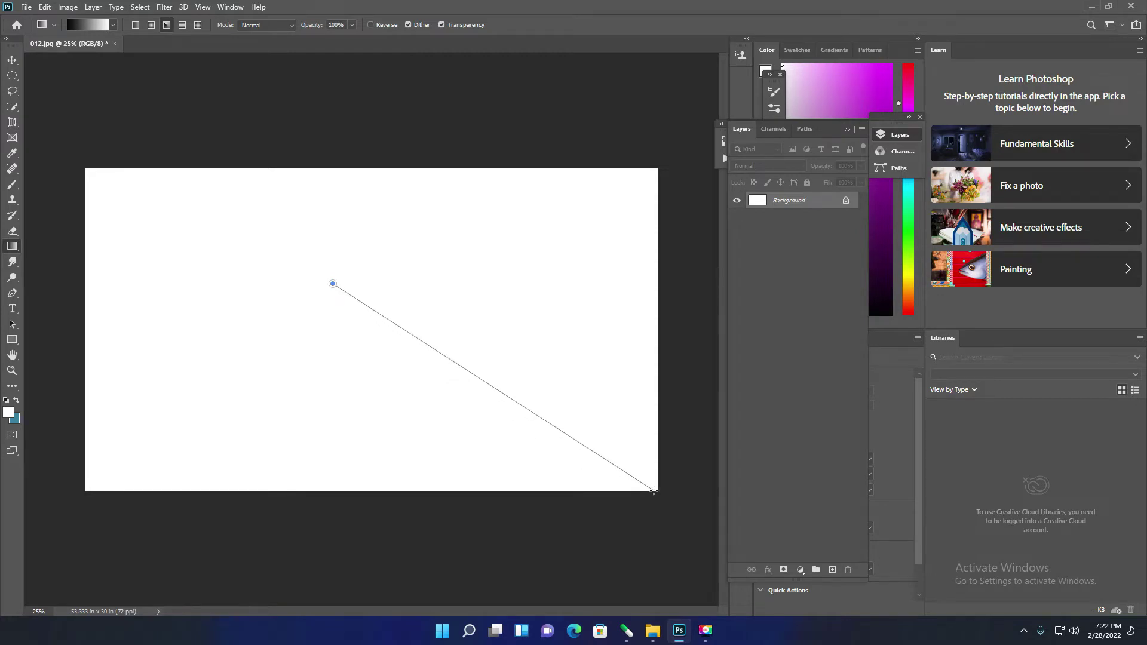
drag(653, 490, 653, 490)
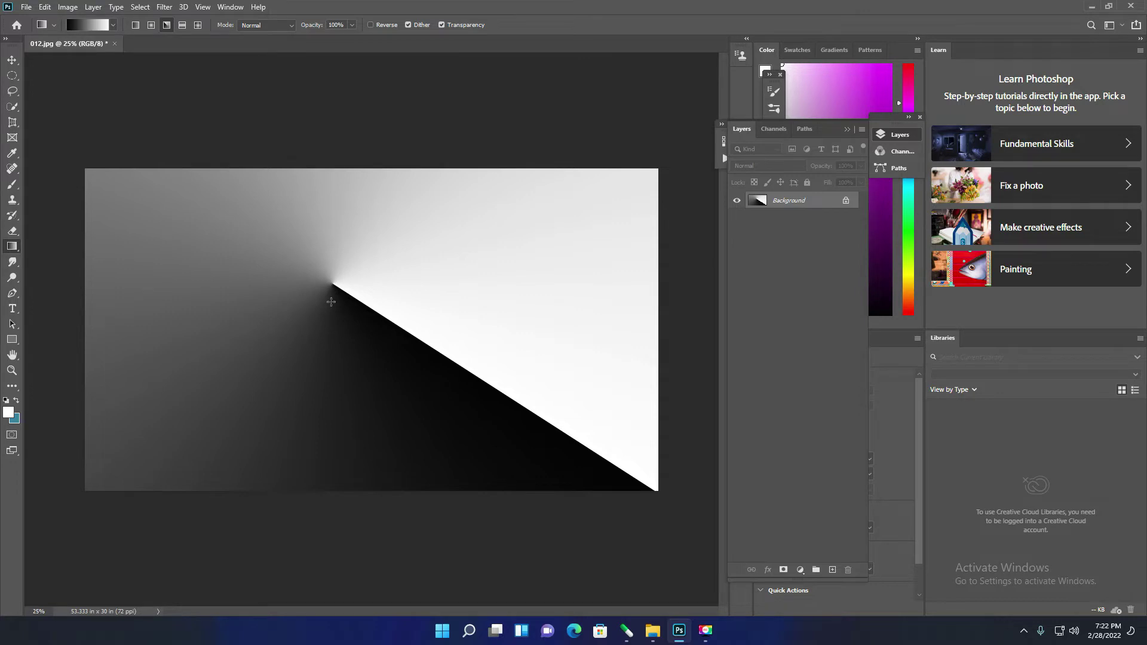
key(ctrl+z)
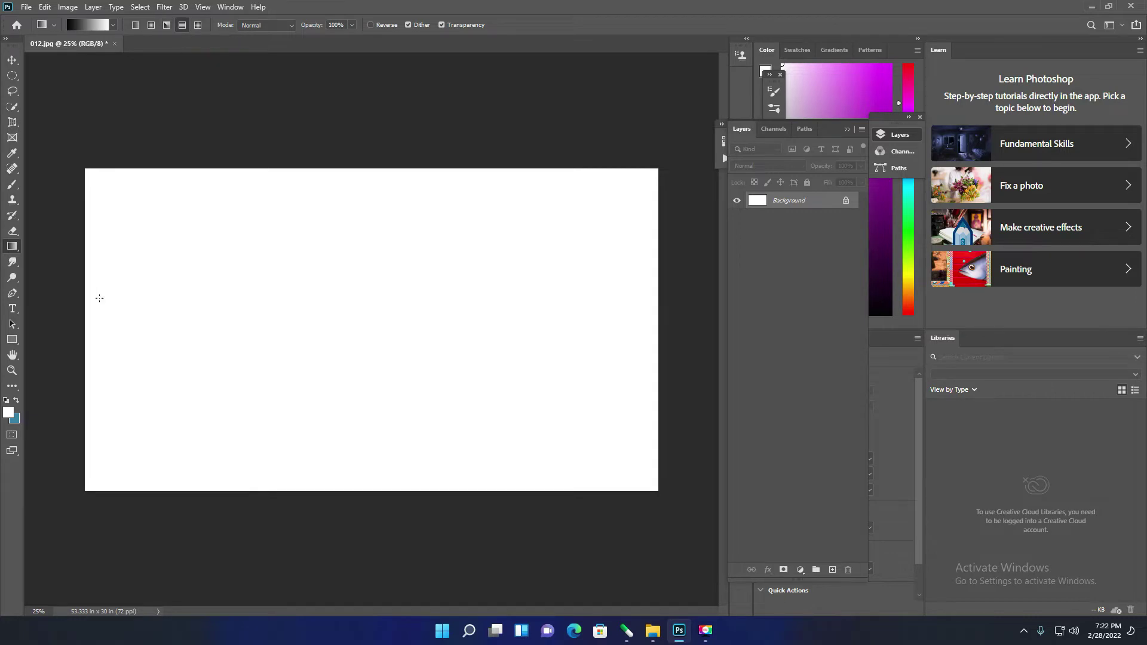
drag(97, 331, 560, 331)
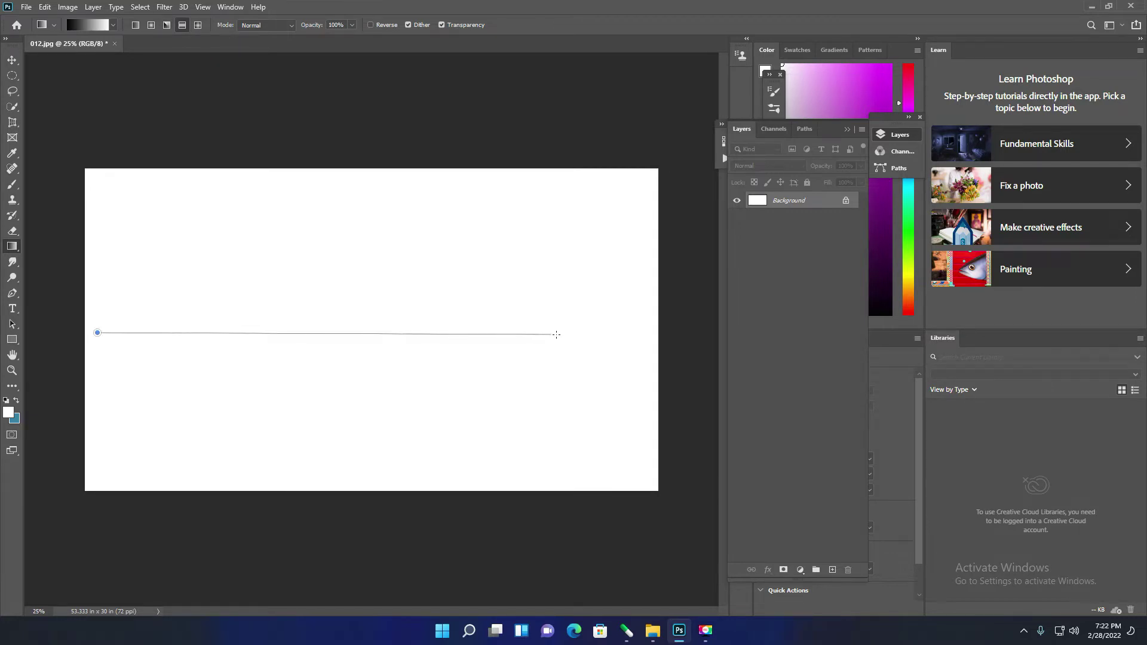
key(ctrl+z)
drag(346, 330, 541, 330)
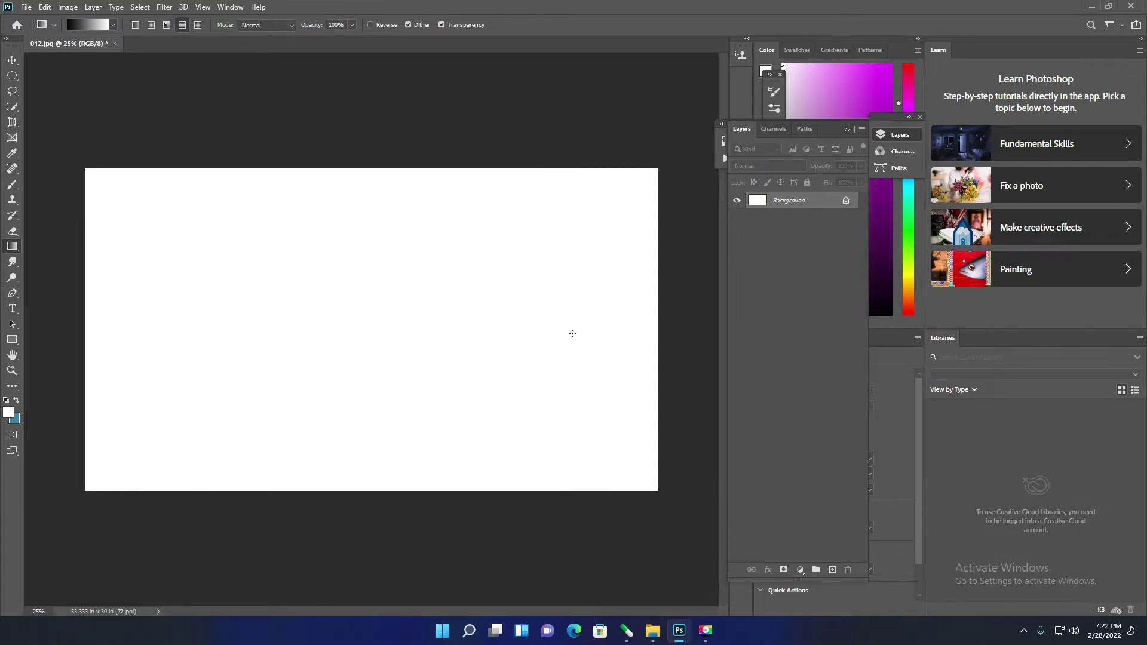
key(ctrl+z)
drag(353, 322, 621, 323)
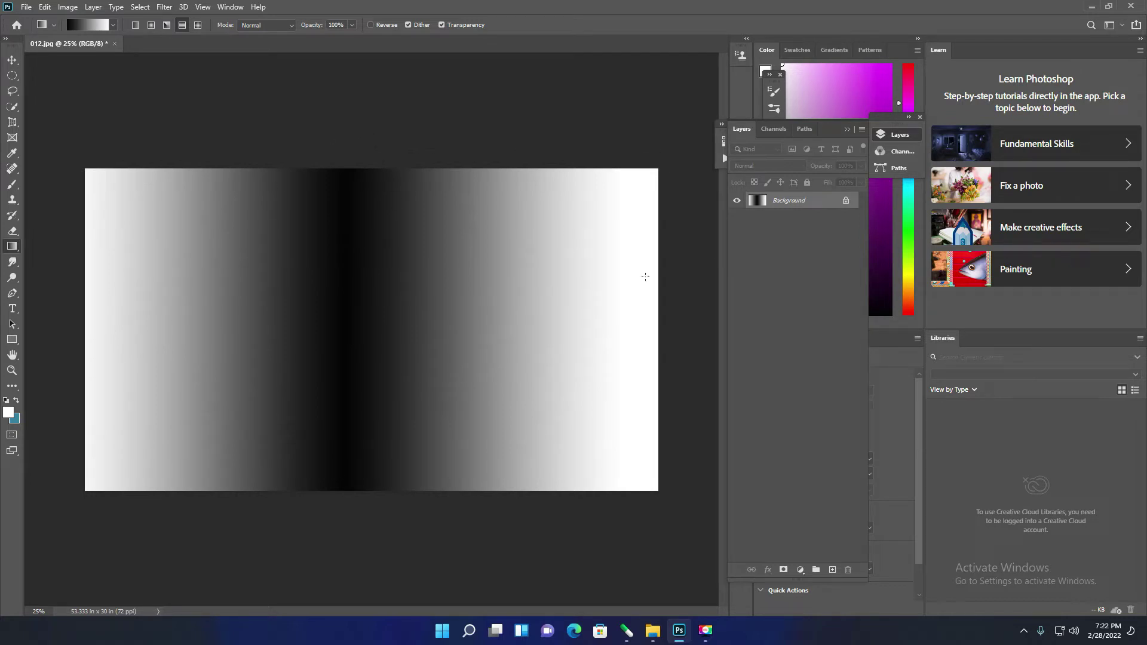
key(ctrl+z)
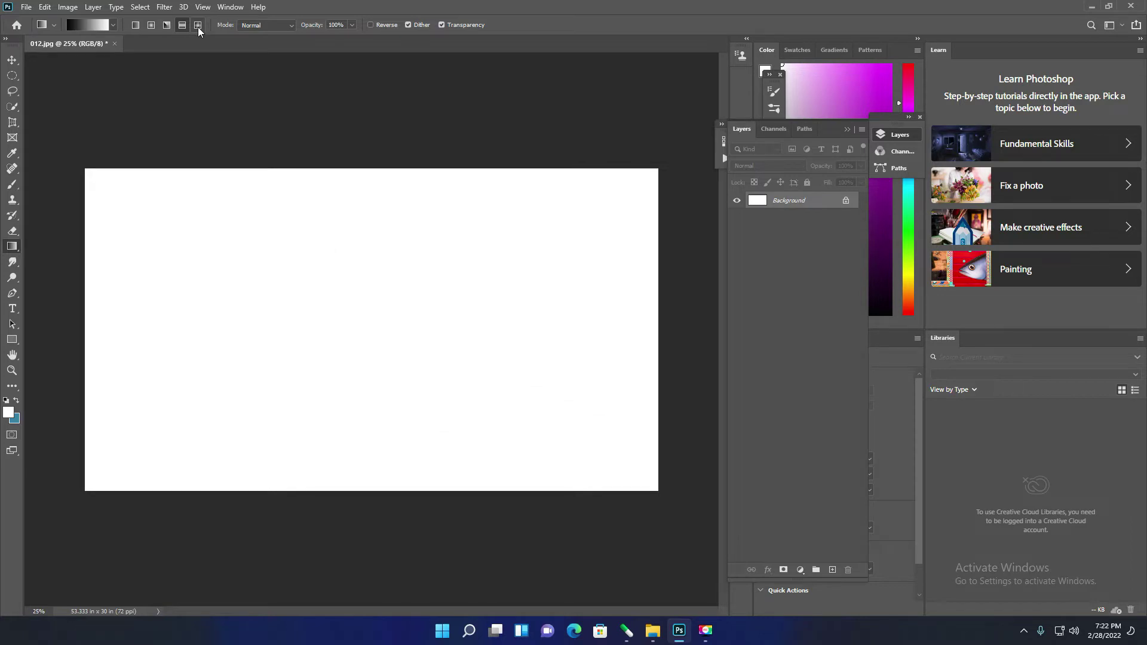
click(198, 25)
drag(350, 294, 638, 480)
key(ctrl+z)
drag(362, 304, 710, 530)
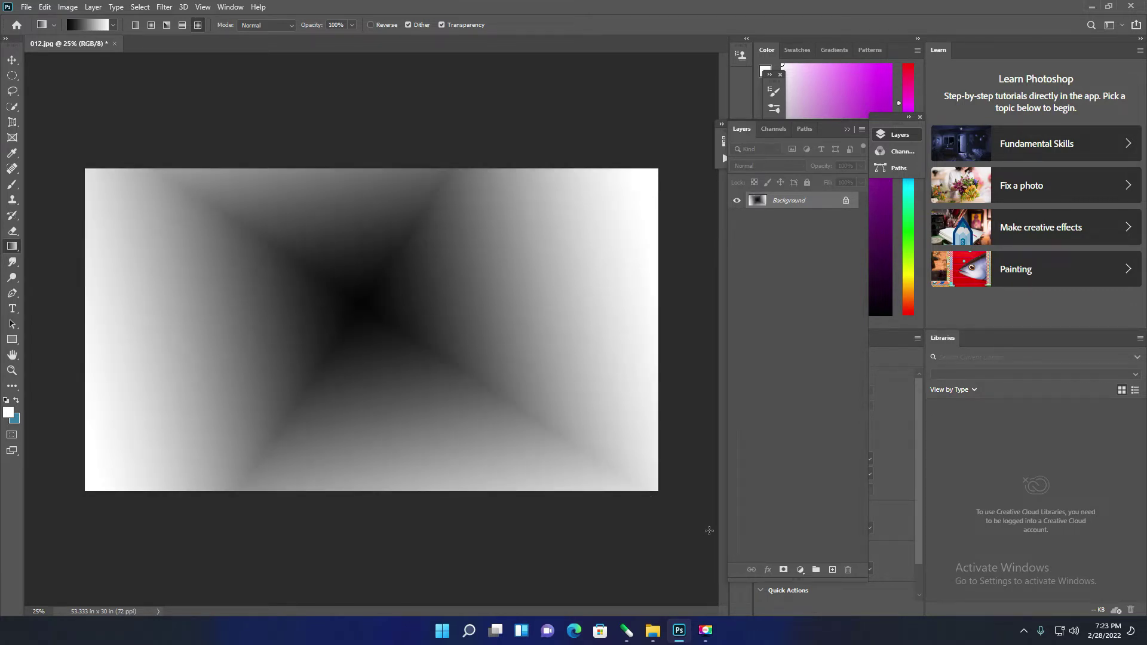
key(ctrl+z)
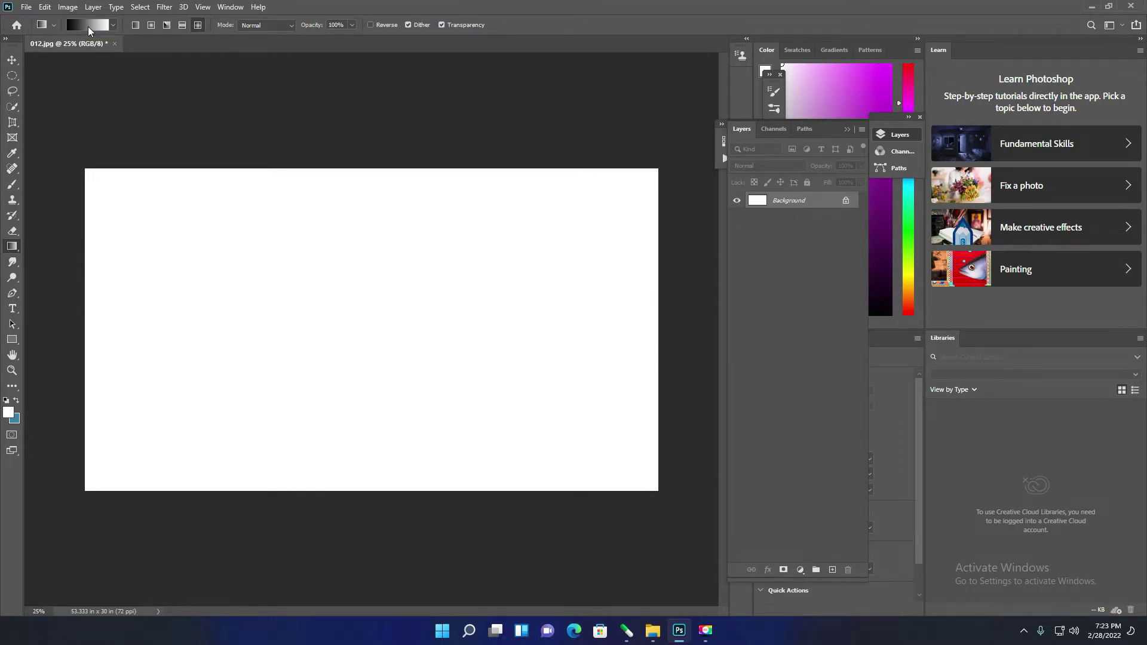
Step: Restore the original farm photo with undo and reopen the Gradient Editor
click(88, 26)
click(973, 143)
key(ctrl+z)
key(ctrl+z)
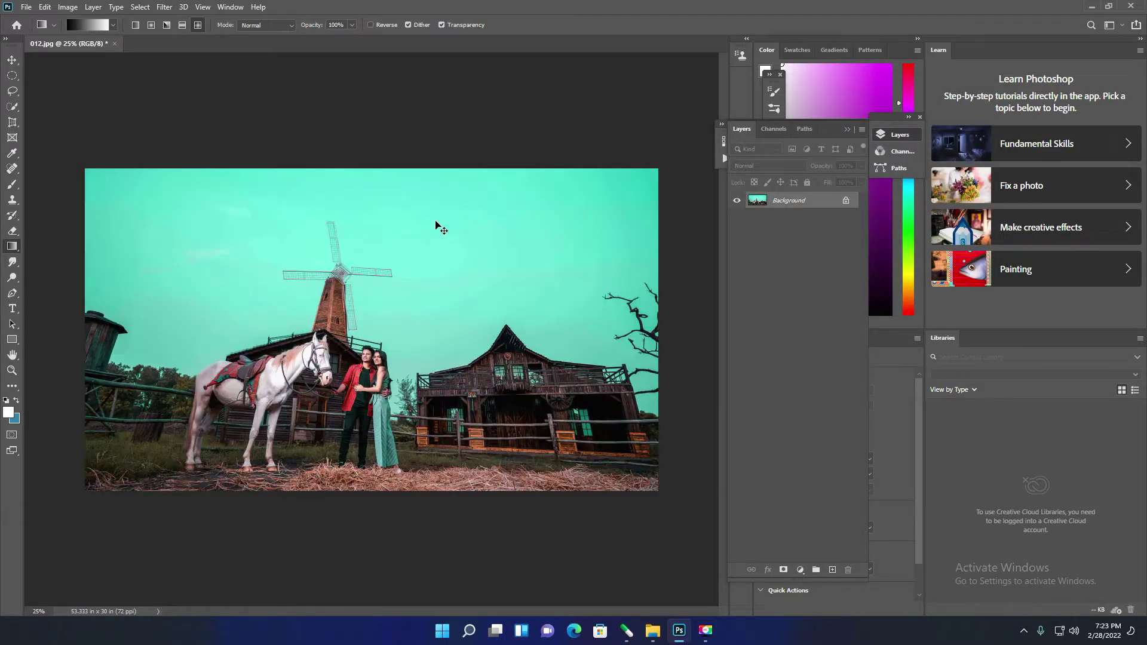
click(97, 25)
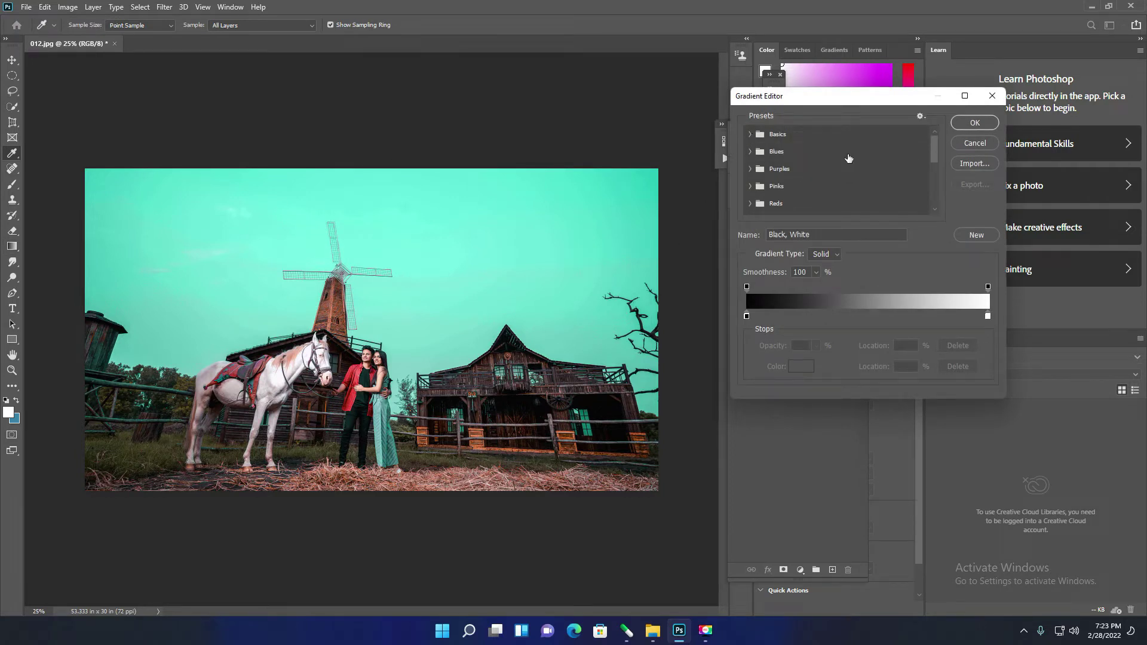
mouse_move(935, 154)
mouse_down()
mouse_move(934, 175)
mouse_move(938, 151)
mouse_up()
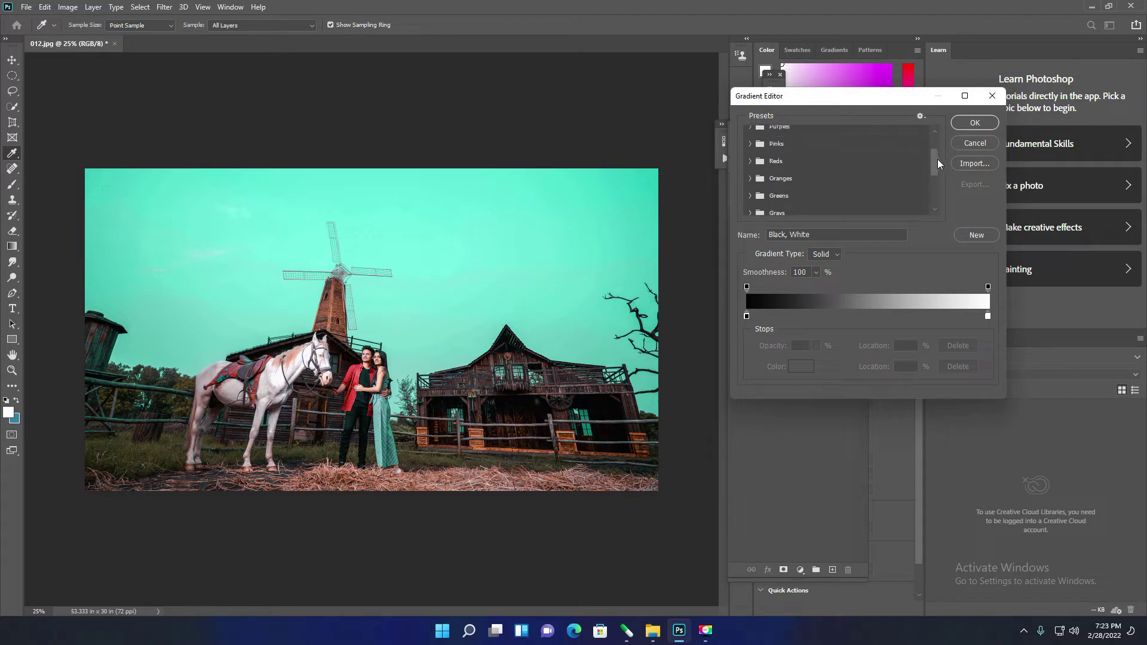
Step: Pick the Purple_19 magenta-to-purple preset from the Purples group and confirm it
click(756, 151)
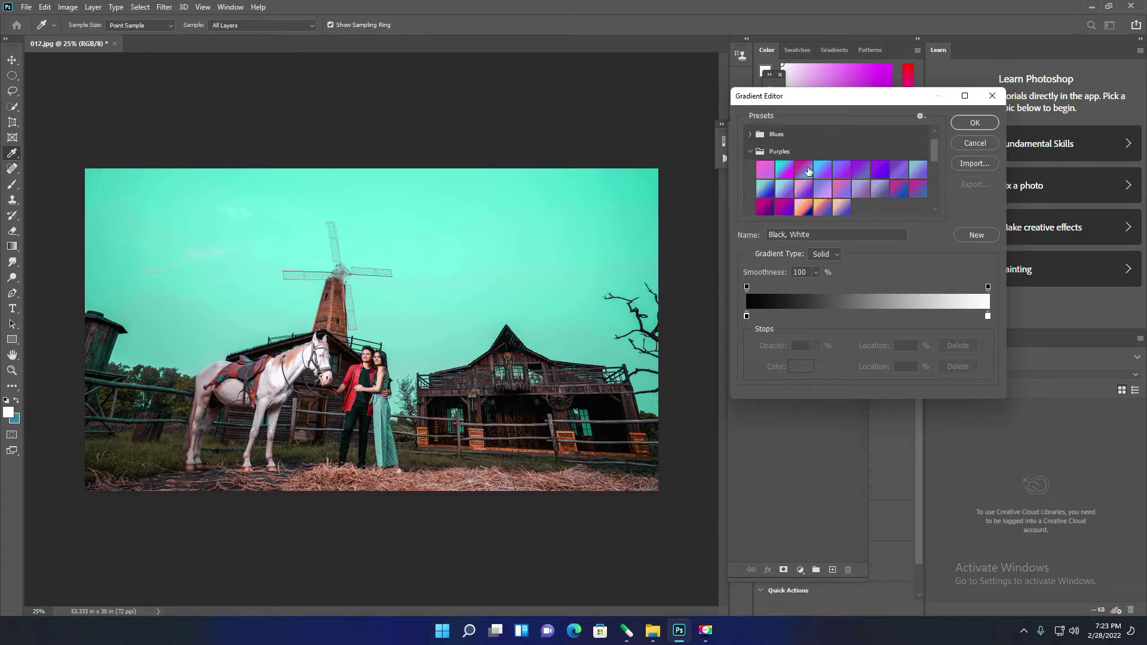
scroll(822, 206, up, 1)
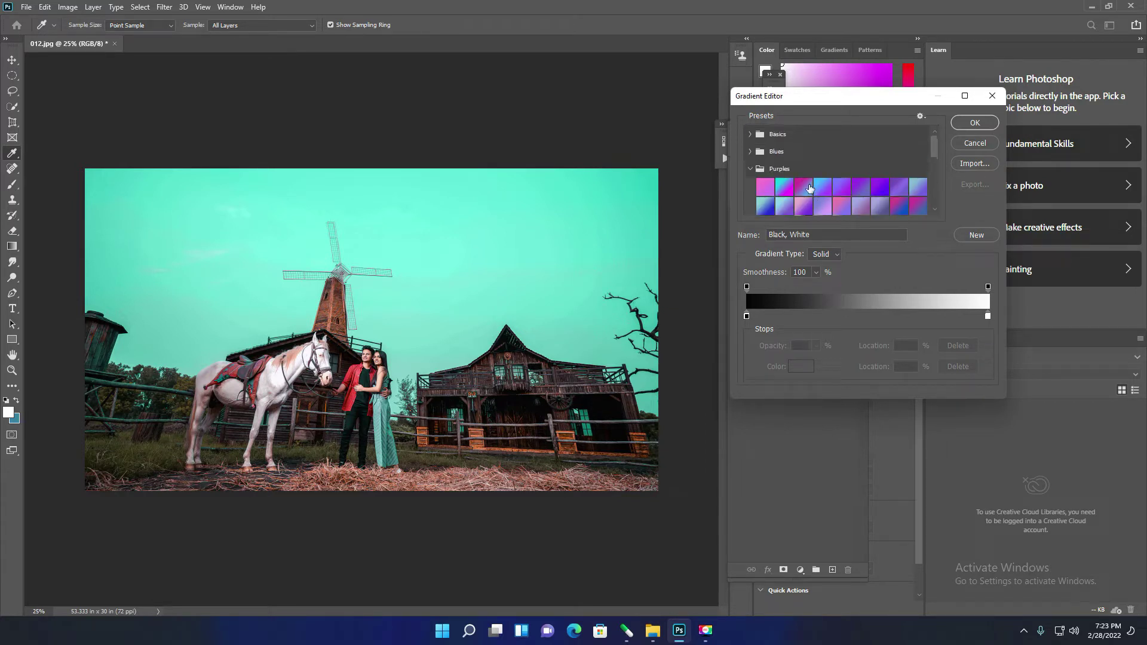
click(753, 152)
scroll(811, 180, down, 3)
scroll(770, 191, down, 2)
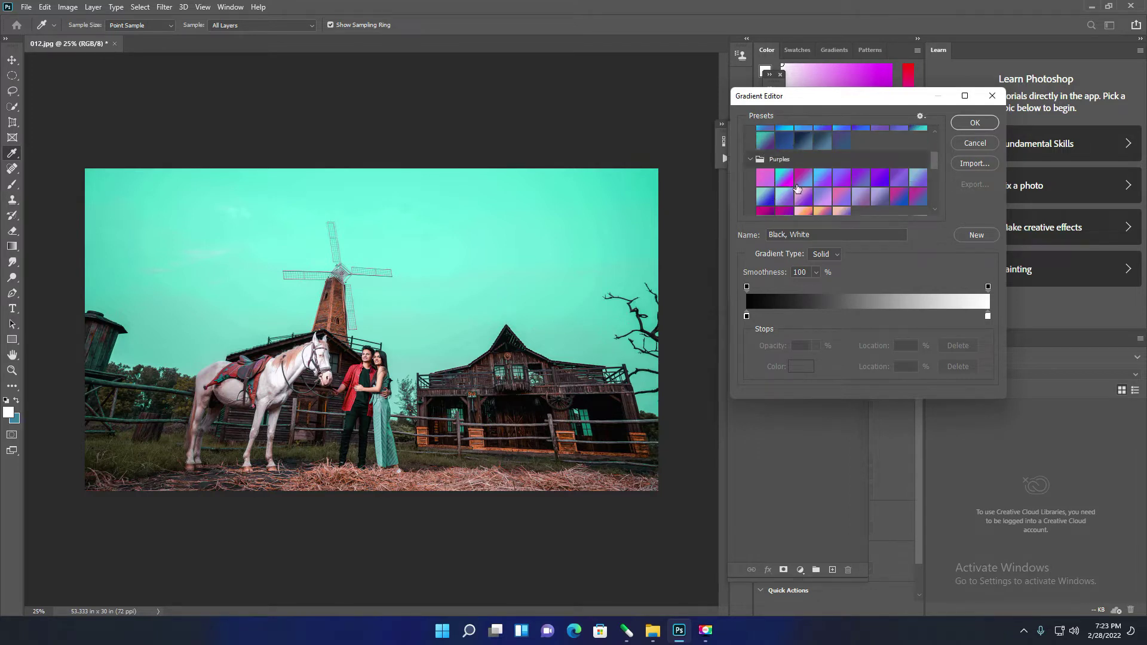
scroll(775, 197, down, 1)
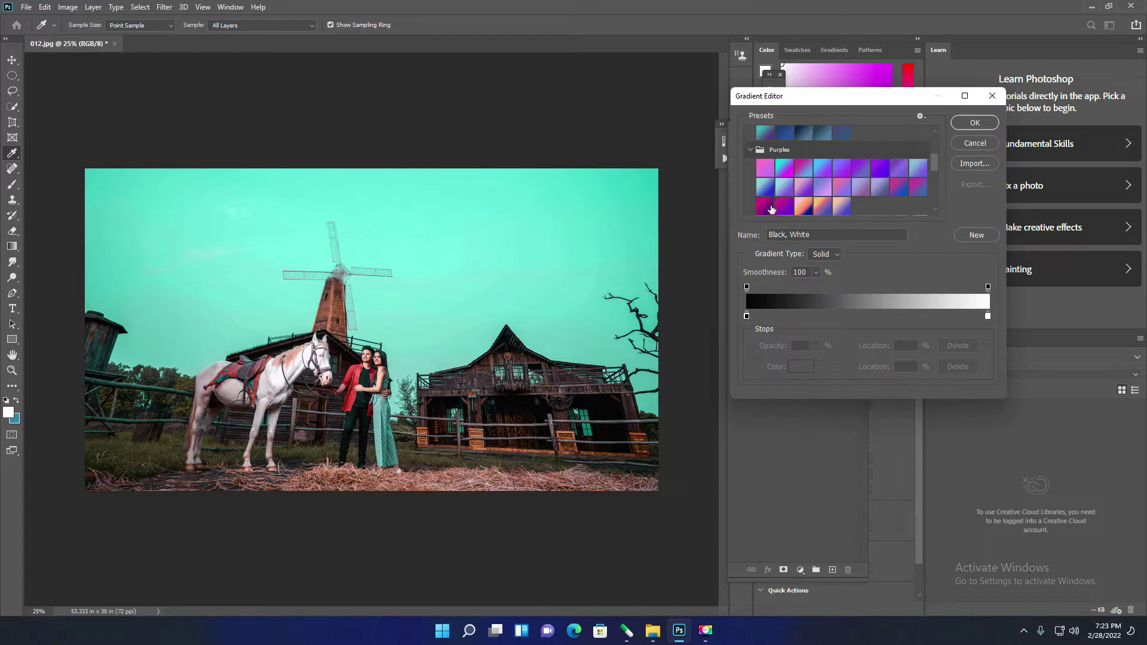
click(767, 206)
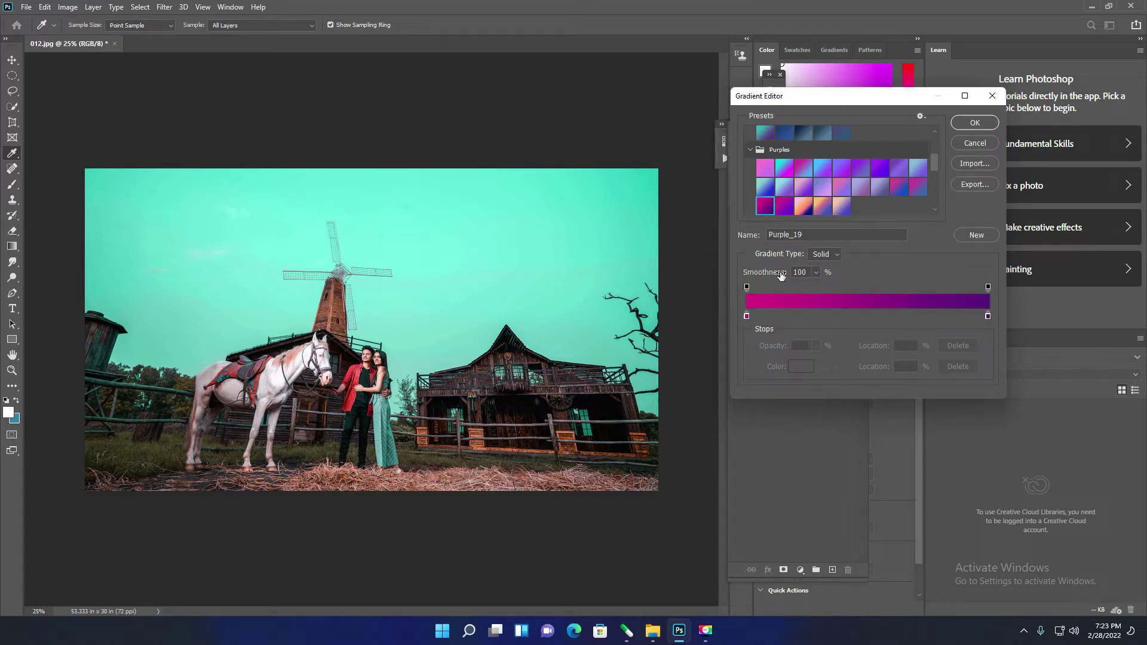
click(975, 123)
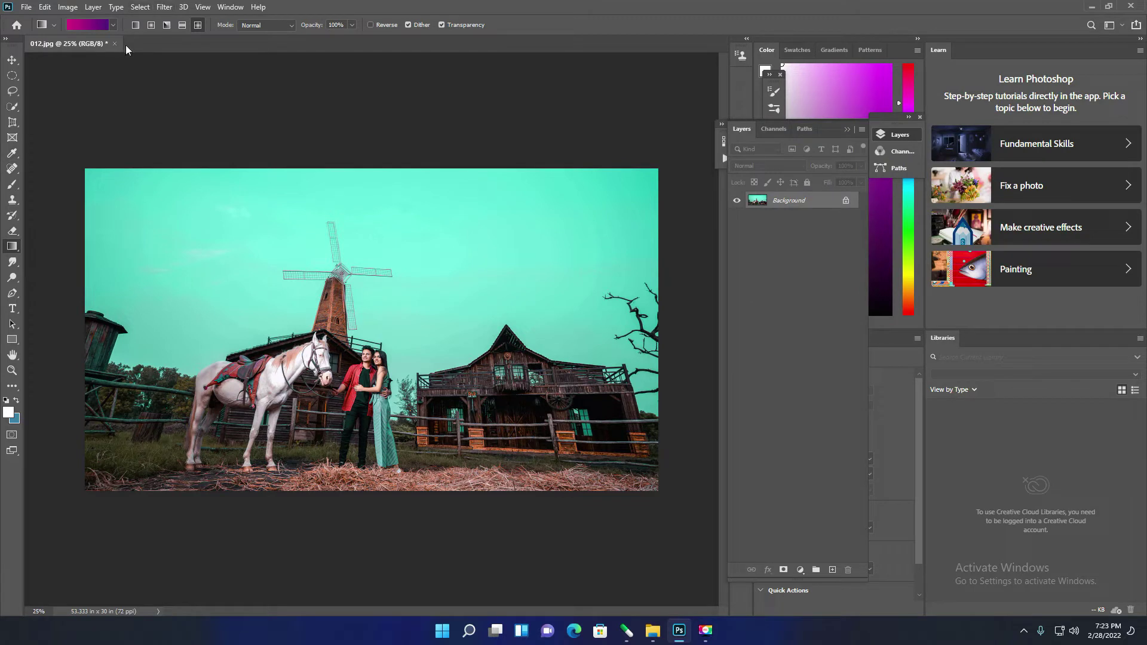
Step: Drag a linear magenta-to-purple gradient across the photo, then undo it
click(135, 24)
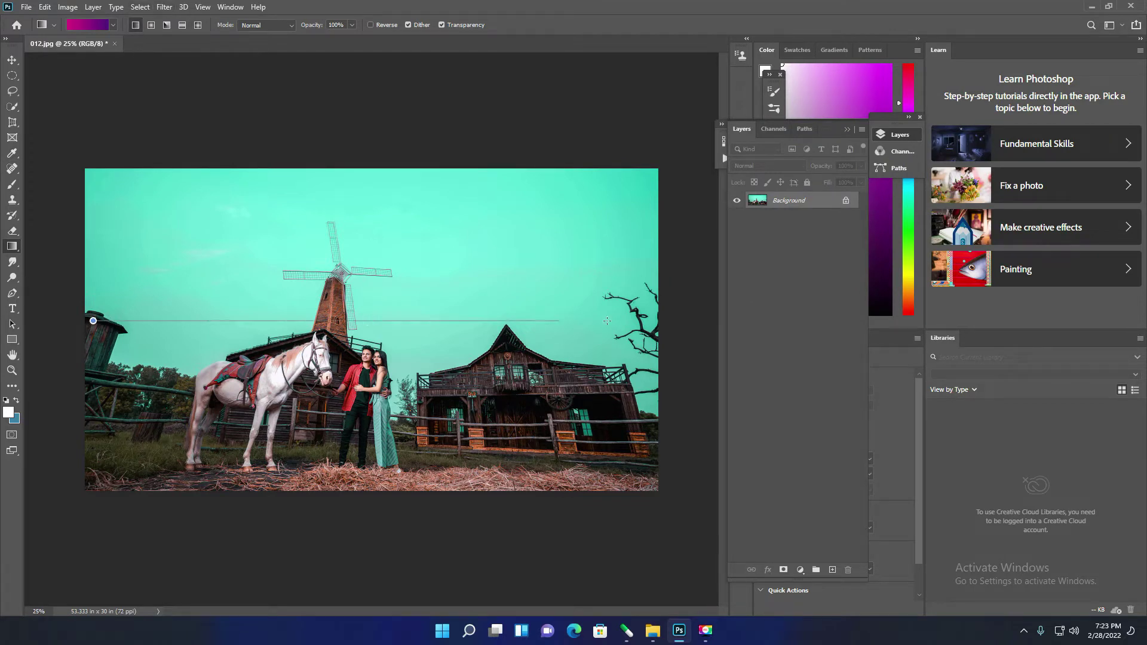
drag(93, 321, 637, 319)
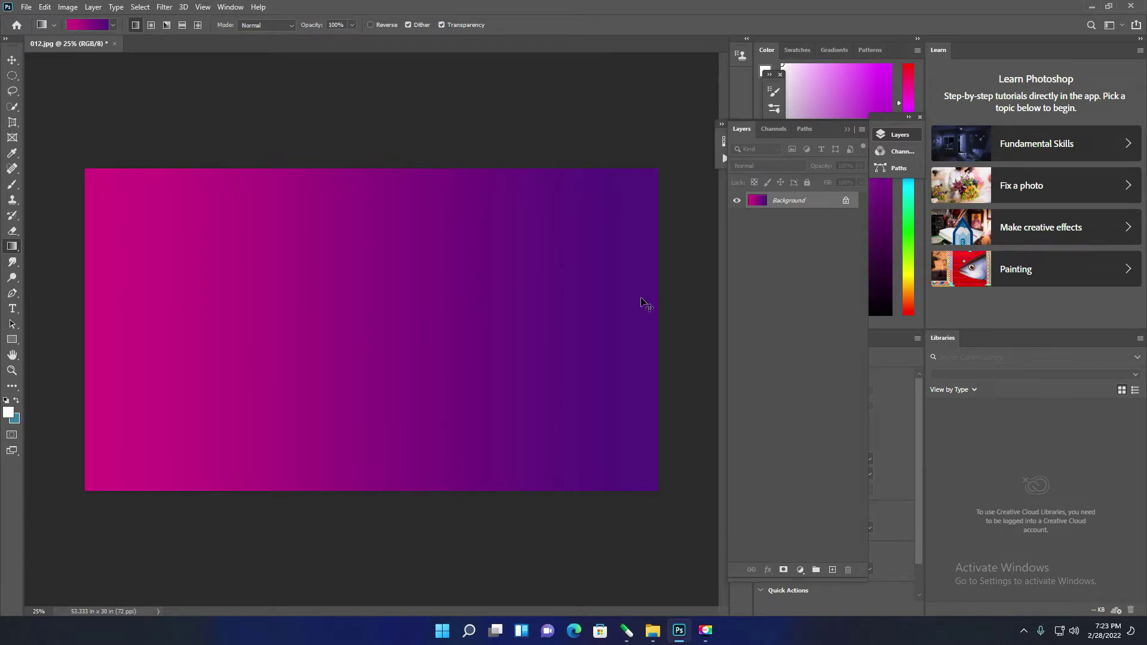
key(ctrl+z)
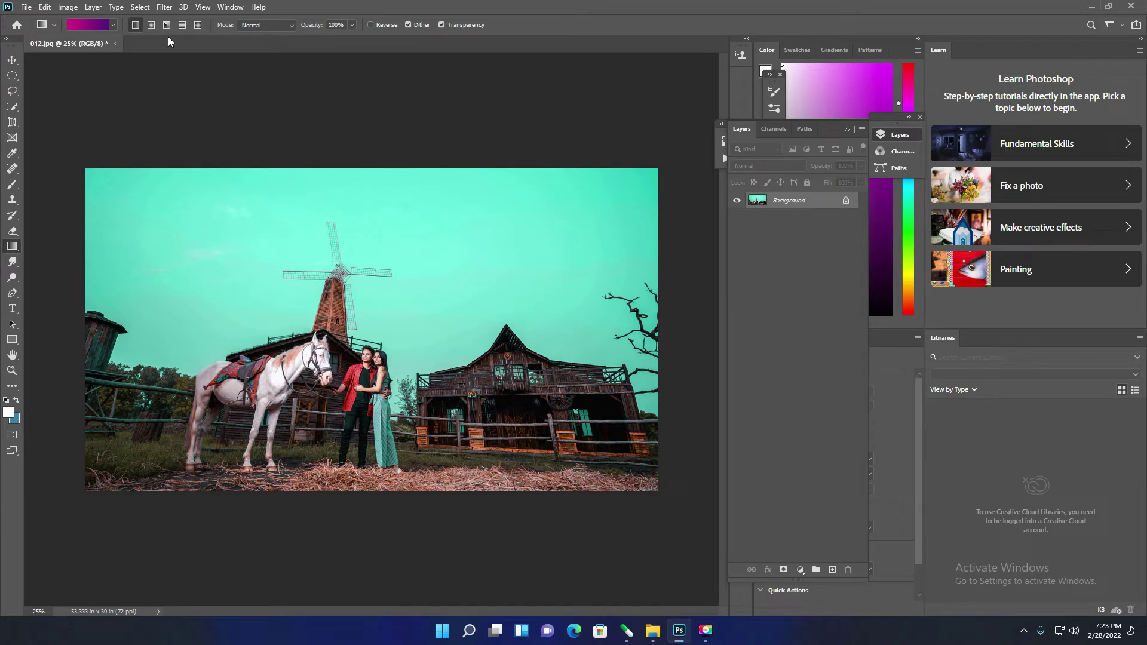
click(96, 26)
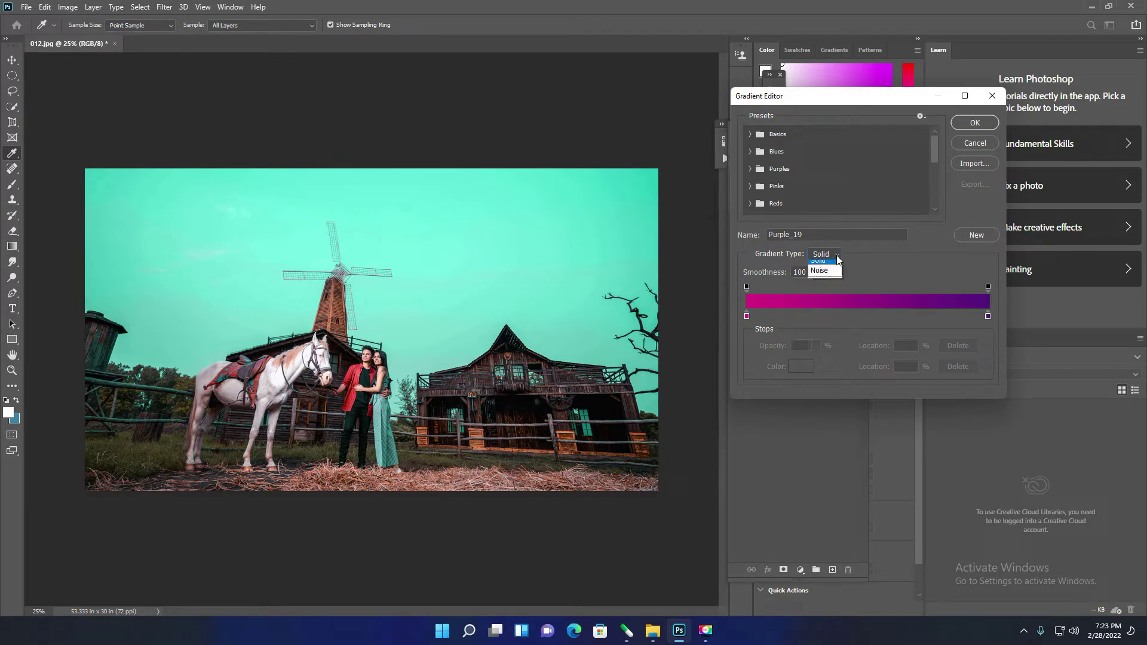
Step: Try the Noise gradient type, then switch the gradient back to Solid
click(830, 275)
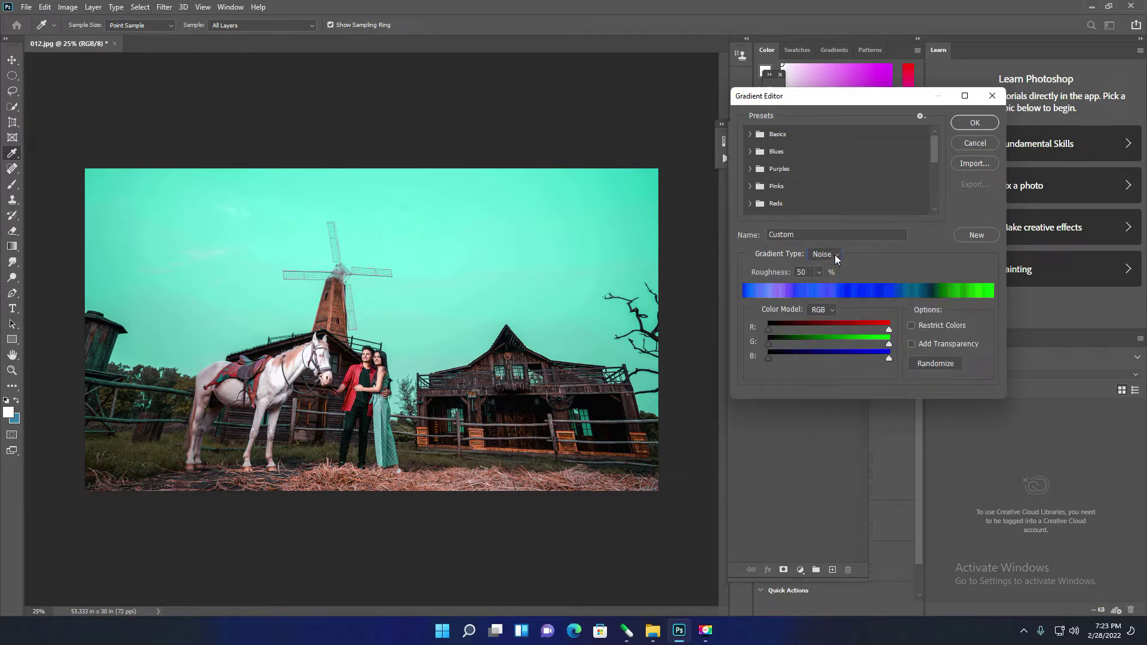
click(836, 255)
click(838, 259)
click(829, 265)
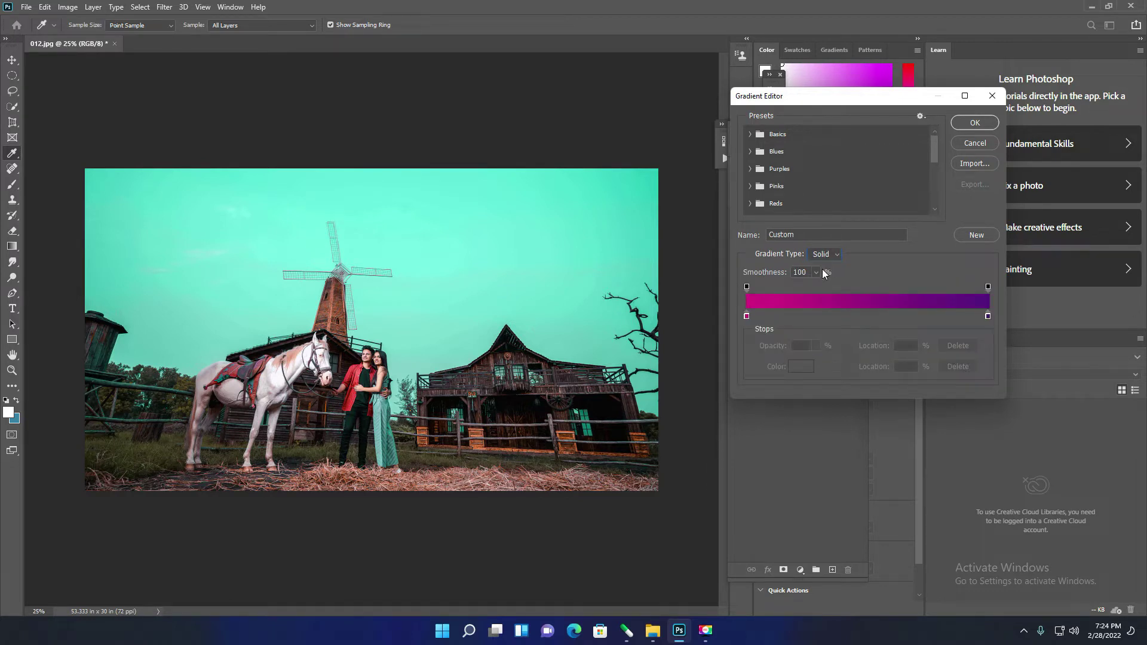
click(817, 272)
click(867, 275)
Step: Move the left opacity stop inward to the 10 percent location
mouse_move(746, 288)
mouse_down()
mouse_move(773, 287)
mouse_move(747, 288)
mouse_up()
click(747, 317)
click(747, 288)
drag(833, 289, 736, 285)
Step: Set the left colour stop to bright cyan 00ffdb
click(747, 316)
click(802, 368)
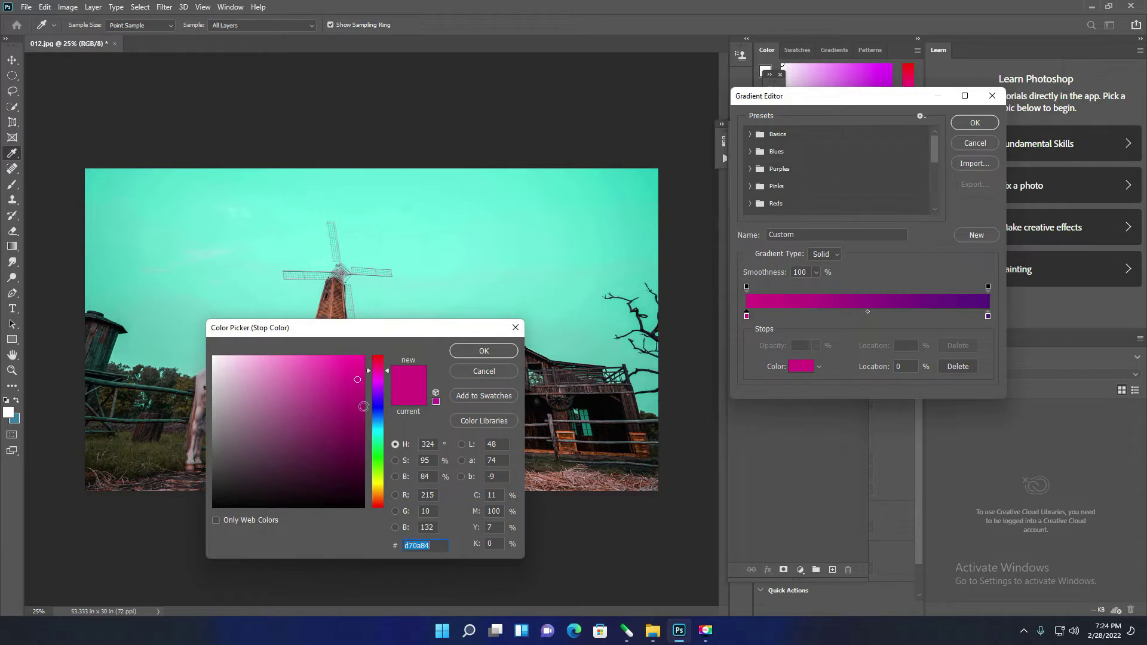
drag(368, 421, 377, 481)
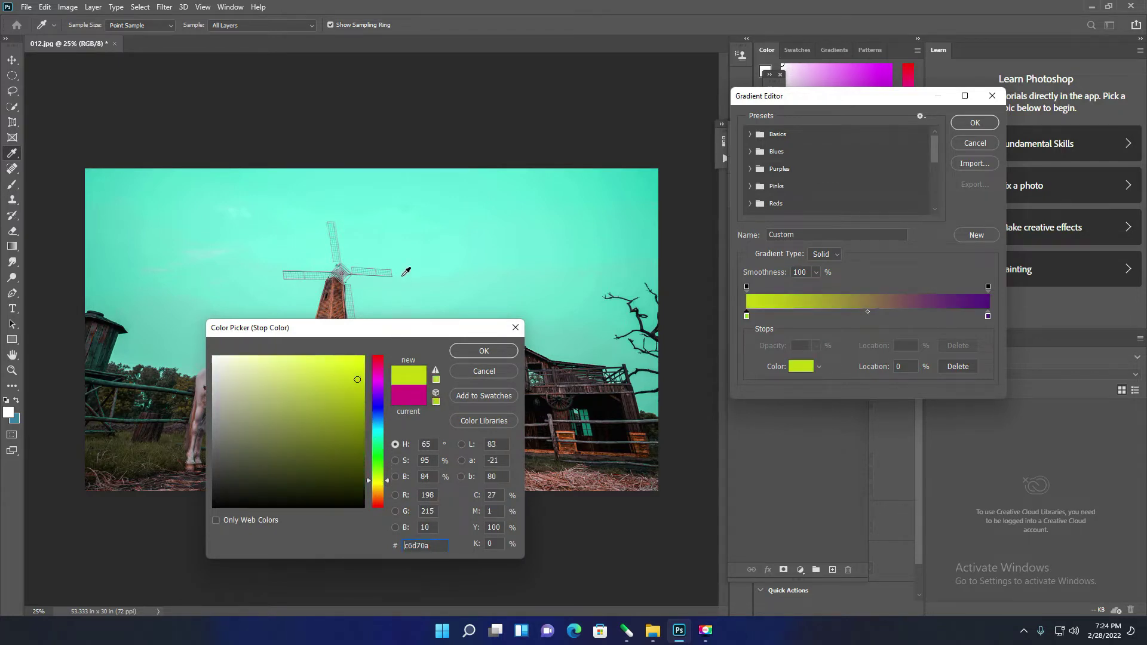
click(405, 271)
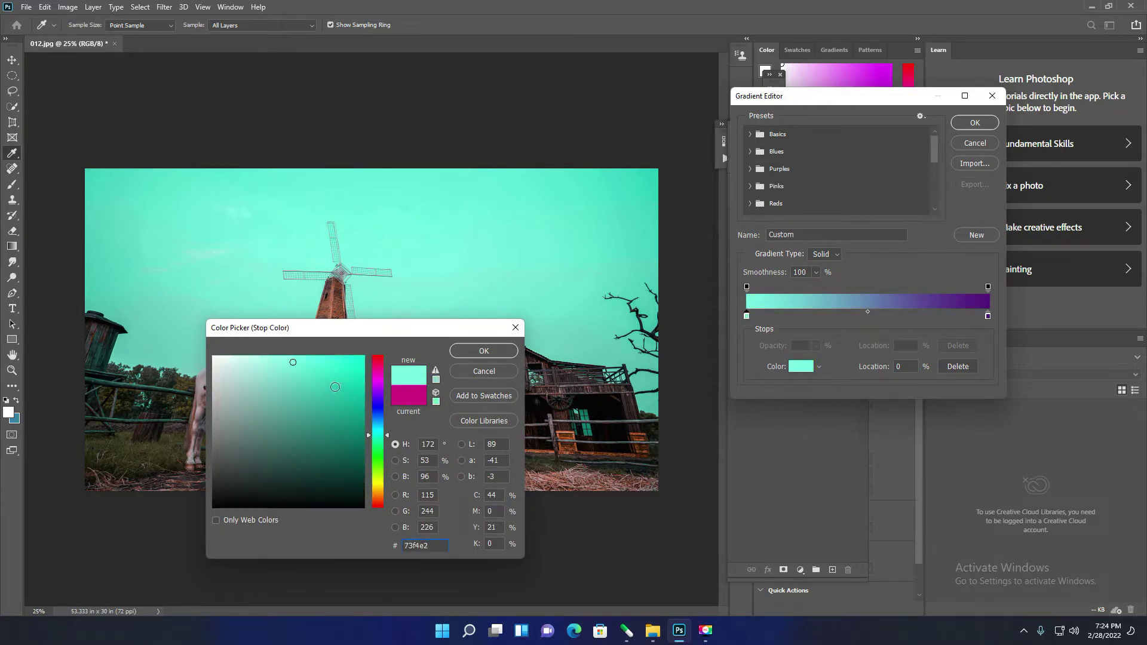
click(350, 388)
click(359, 413)
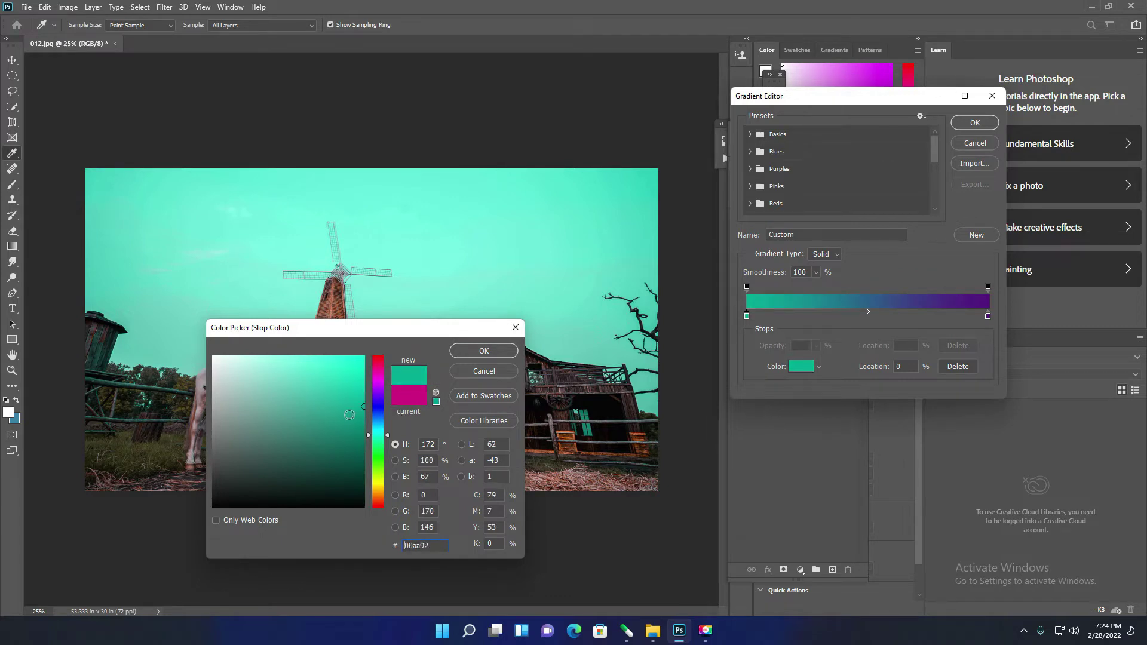
click(363, 358)
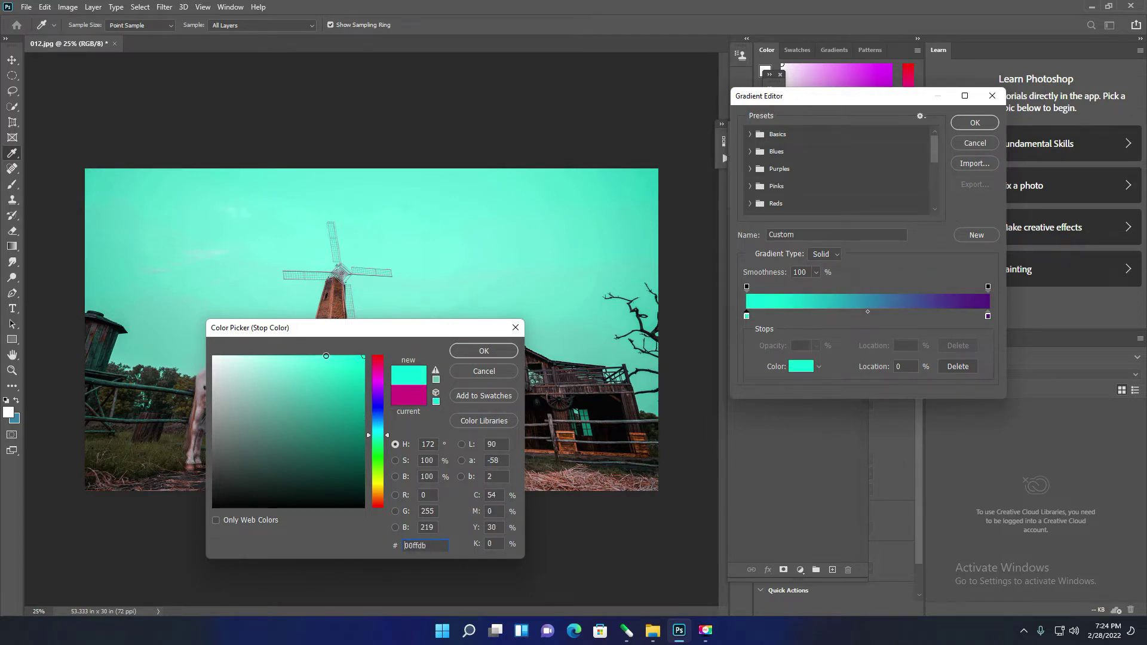
click(484, 351)
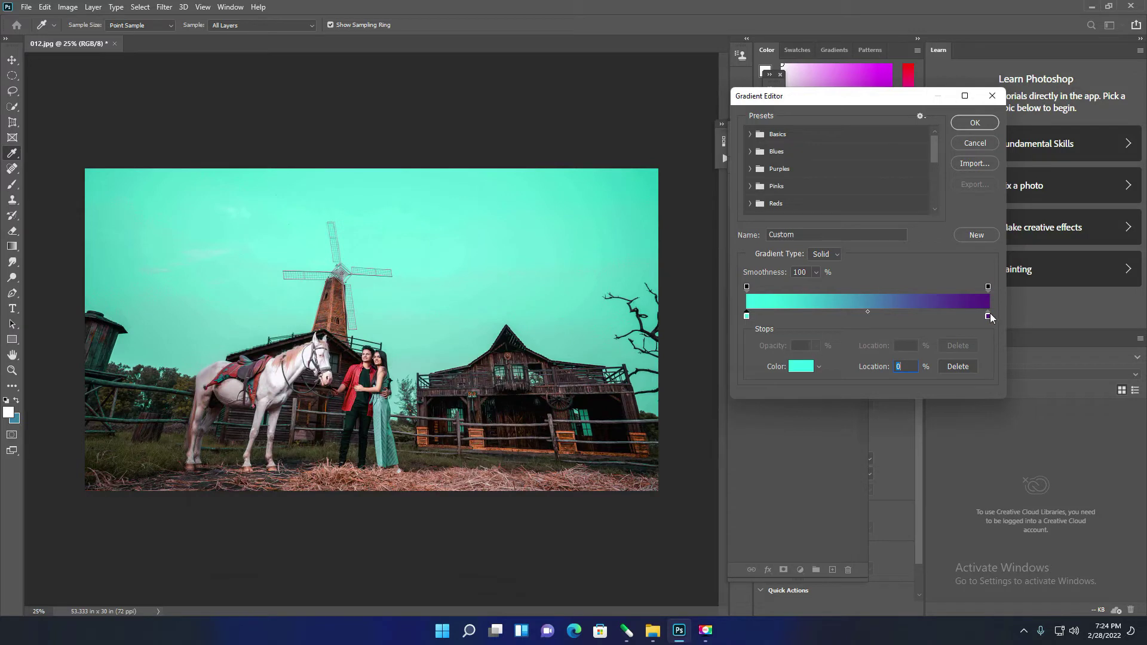
Step: Set the right colour stop to dark teal 005c51
click(988, 316)
click(801, 366)
click(378, 203)
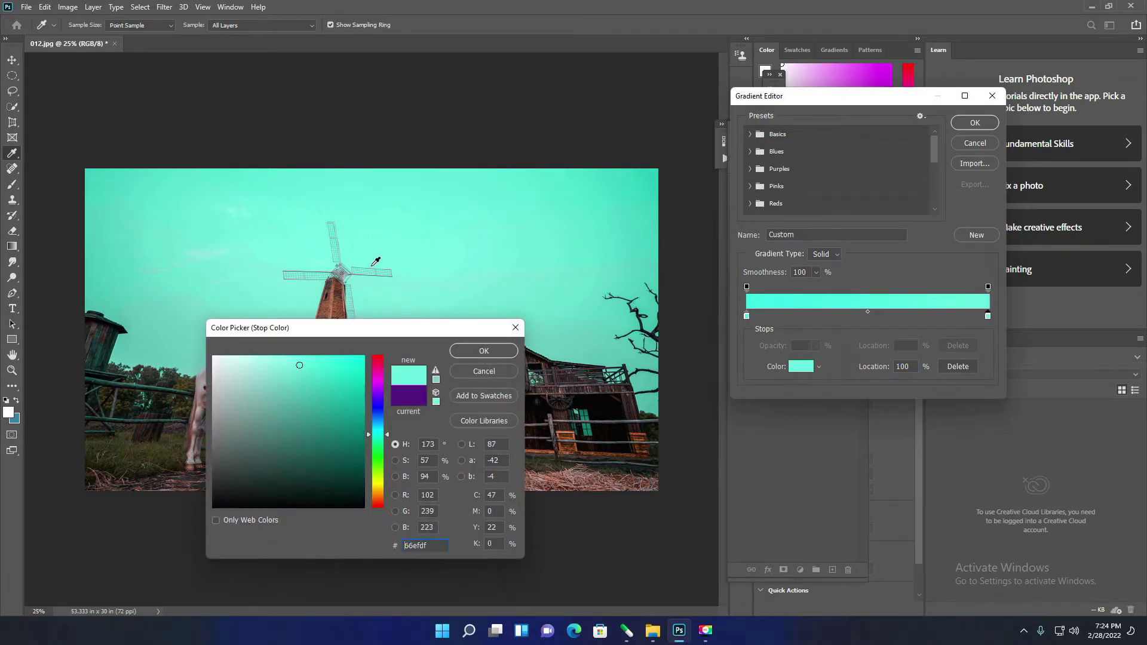
click(362, 431)
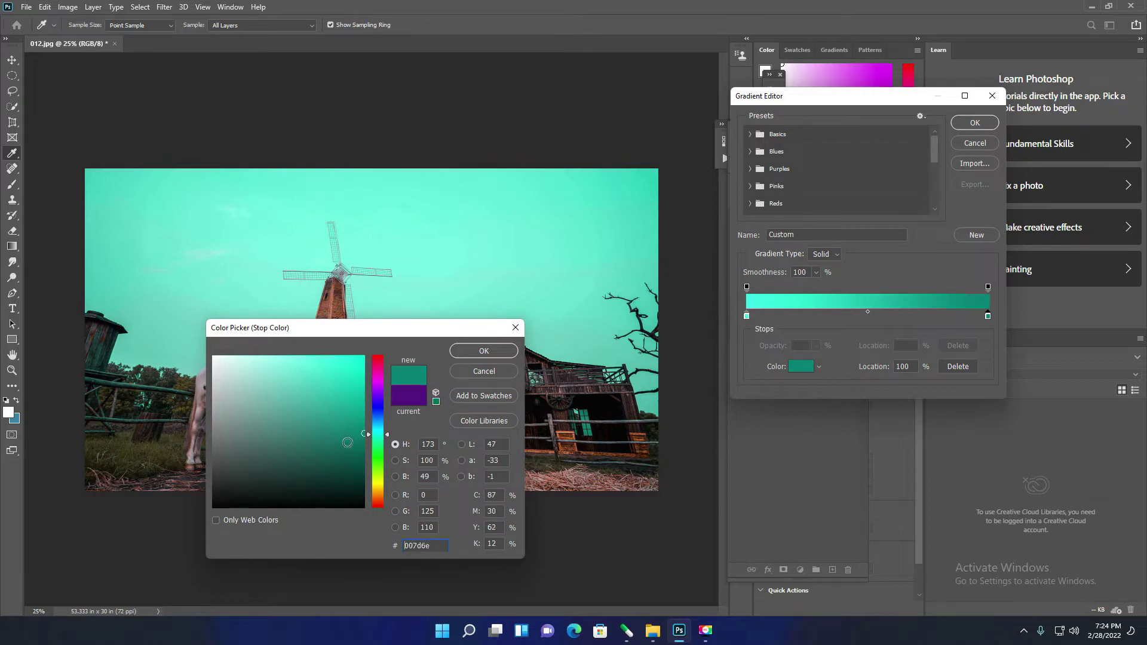
drag(386, 431, 380, 453)
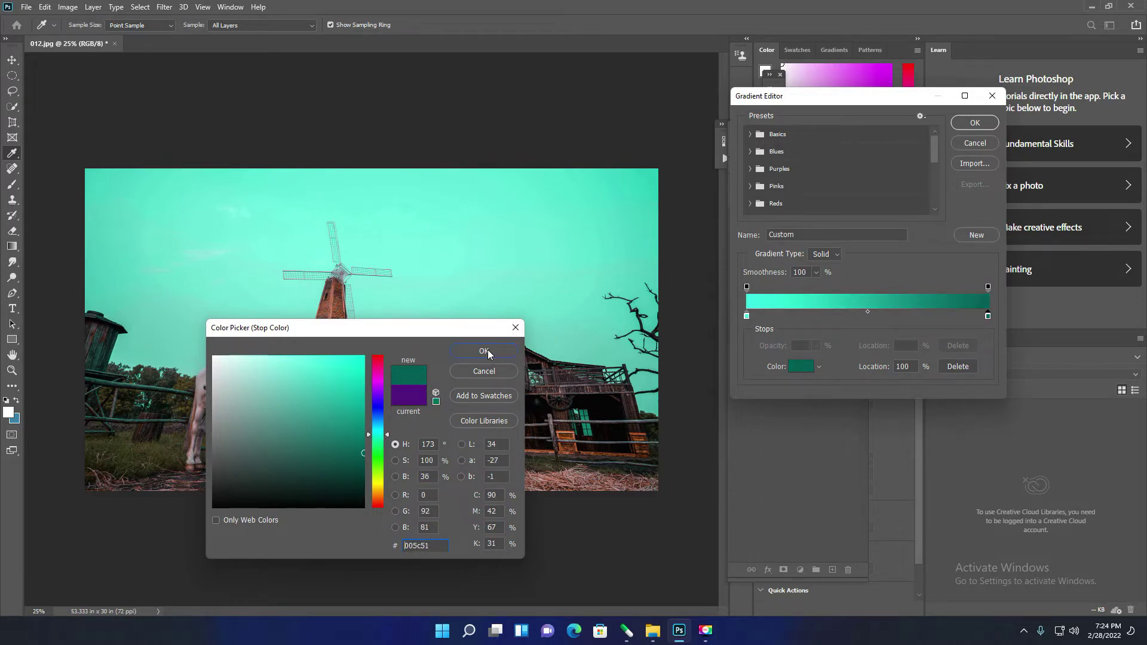
click(487, 351)
click(868, 312)
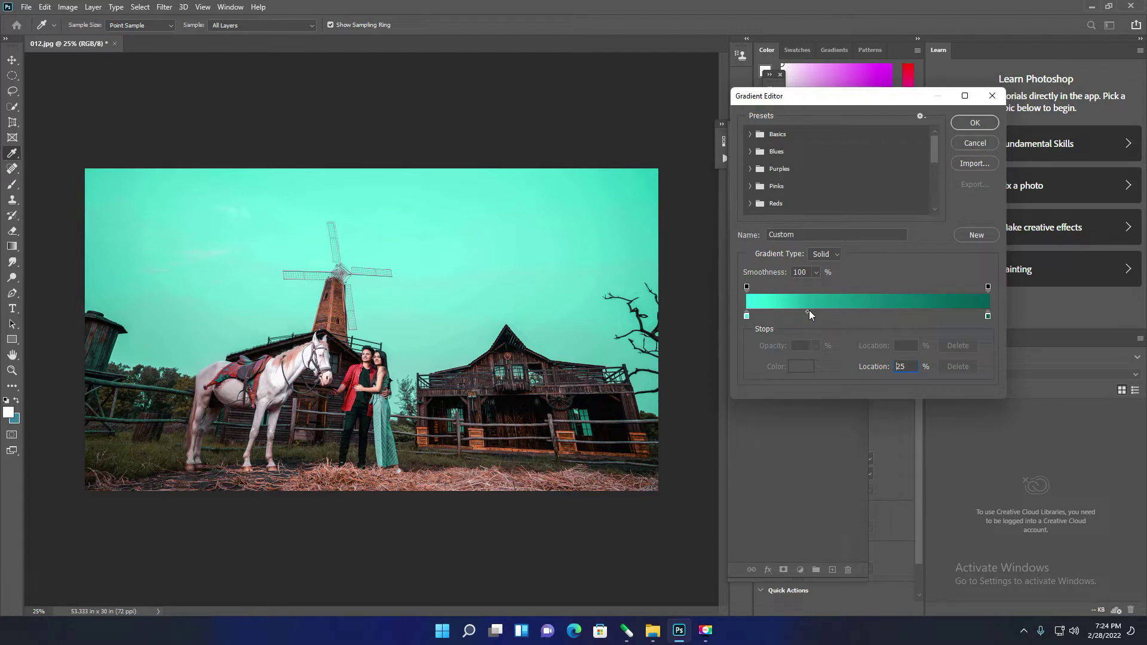
Step: Recentre the gradient's colour midpoint to about 50 percent
drag(812, 308, 812, 307)
drag(824, 311, 862, 320)
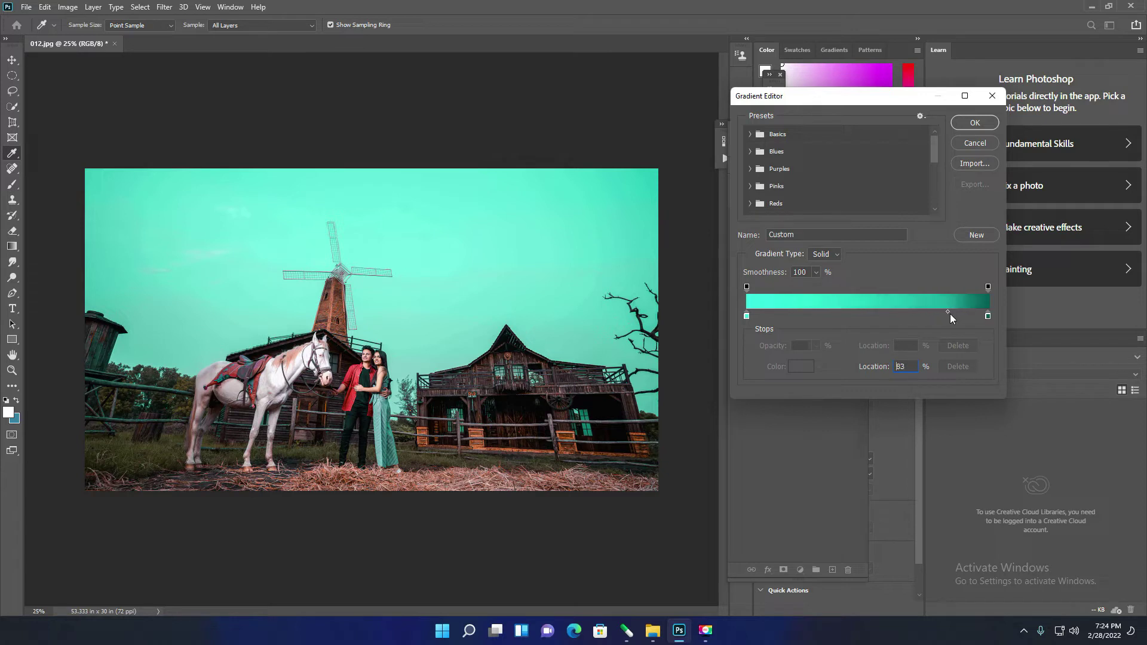
click(870, 311)
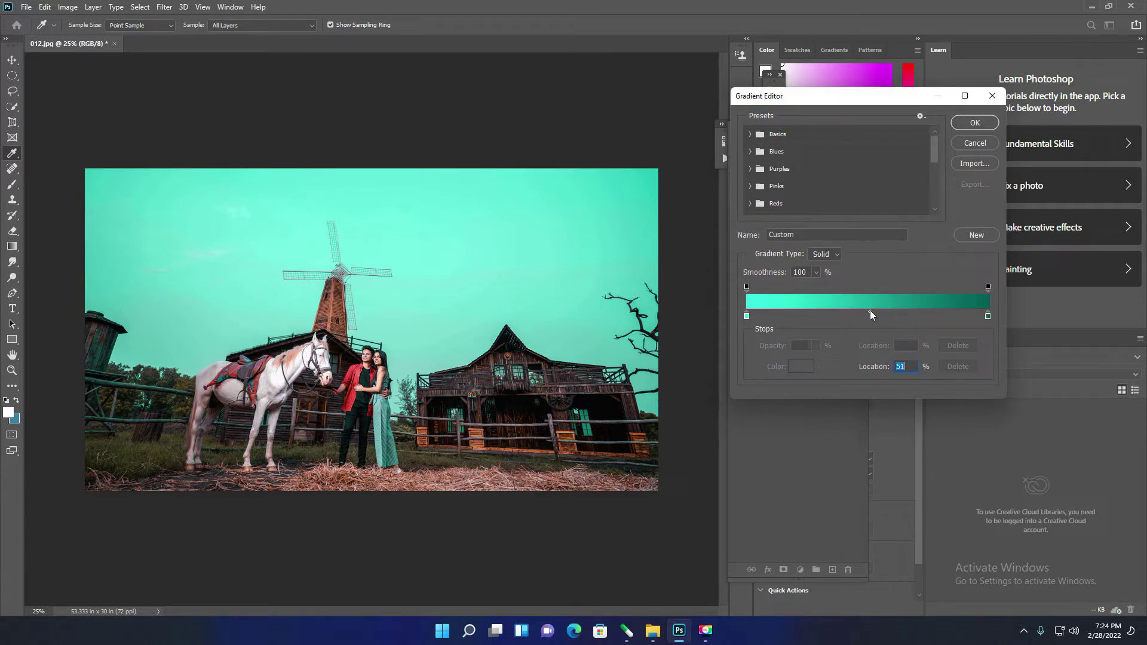
Step: Add a 57% opacity stop at 28 percent location and confirm the gradient
click(863, 289)
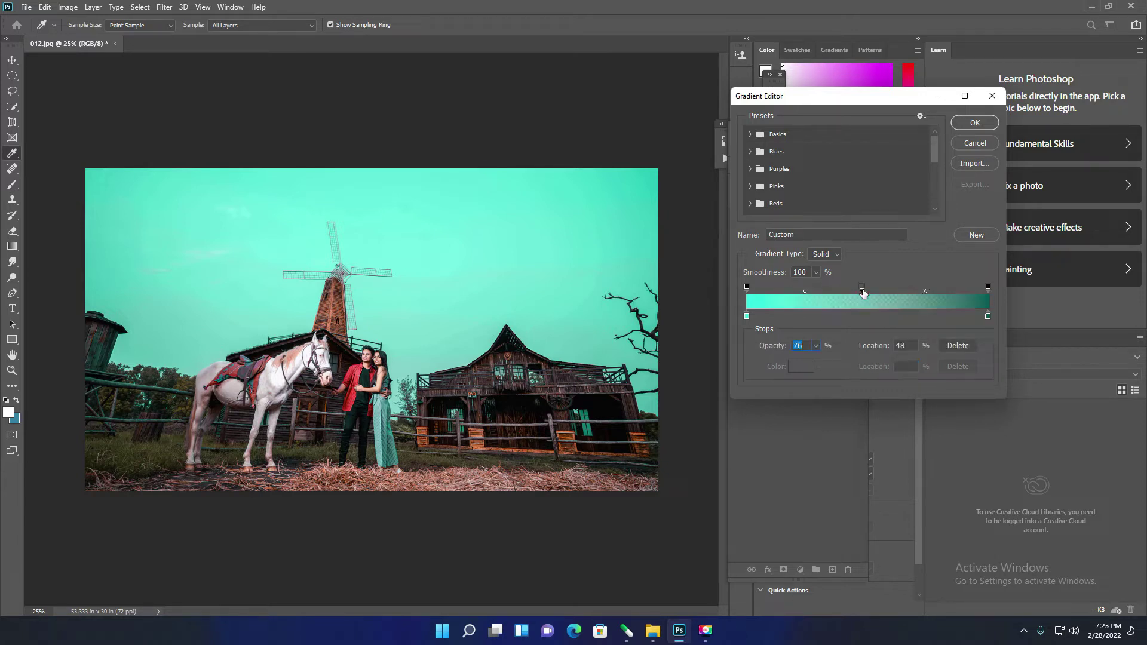
click(816, 348)
mouse_move(815, 359)
mouse_down()
mouse_move(858, 279)
mouse_move(814, 291)
mouse_up()
click(817, 349)
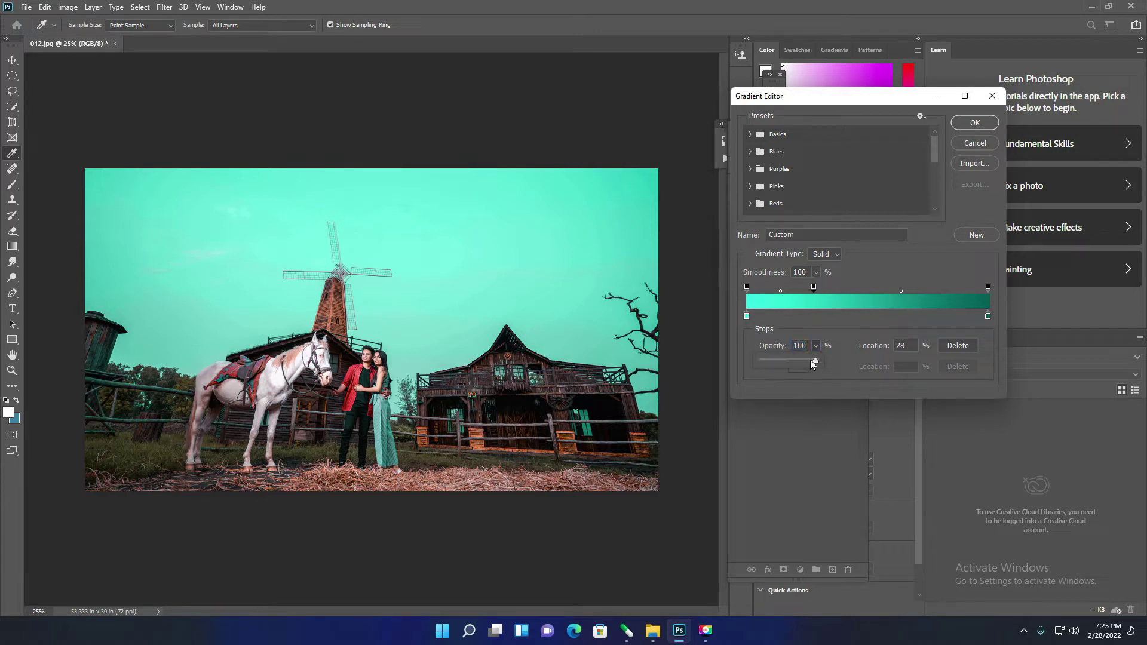
drag(812, 361, 793, 361)
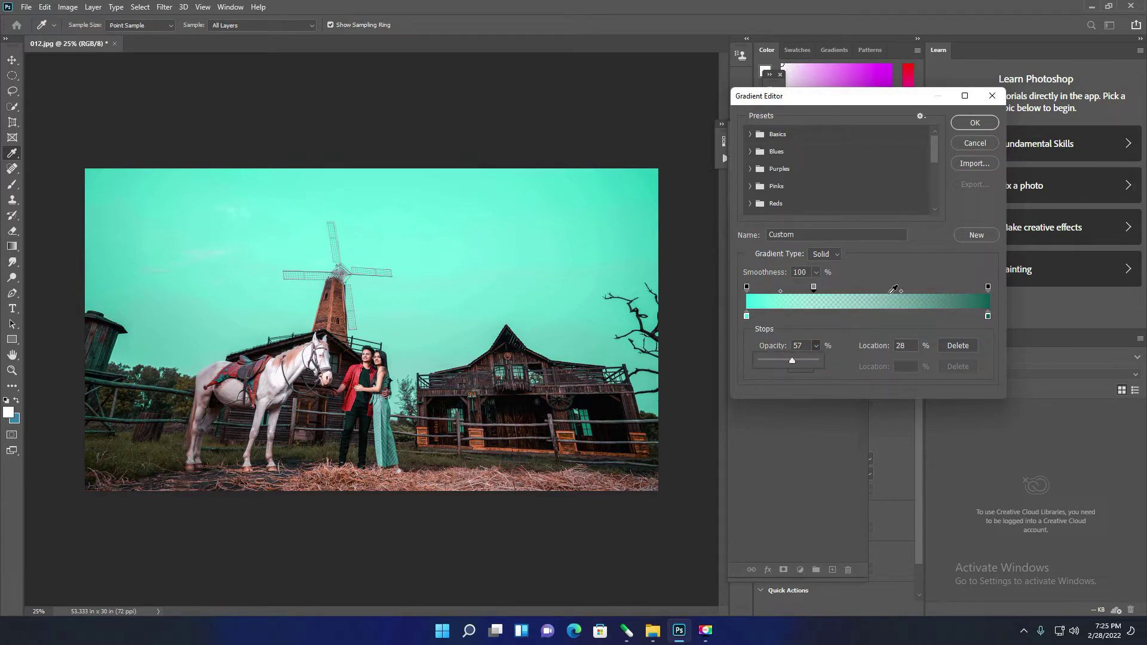
mouse_move(910, 288)
mouse_down()
mouse_move(947, 288)
mouse_move(814, 288)
mouse_up()
mouse_move(898, 289)
mouse_down()
mouse_move(888, 289)
mouse_move(893, 263)
mouse_move(878, 291)
mouse_move(817, 291)
mouse_up()
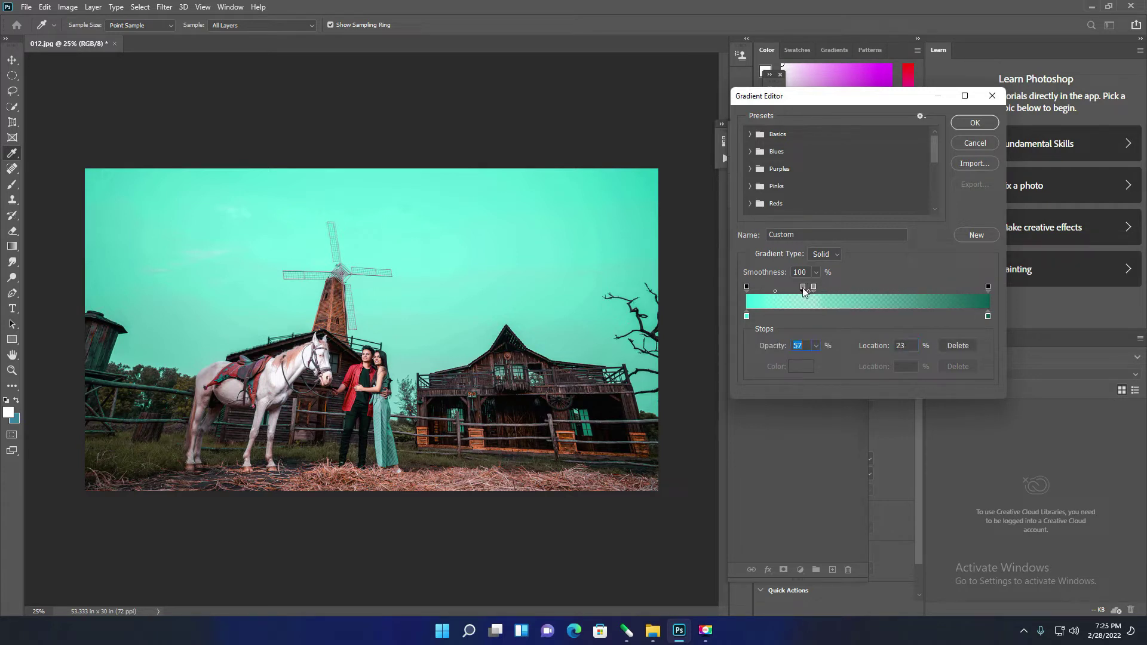
click(814, 287)
click(977, 124)
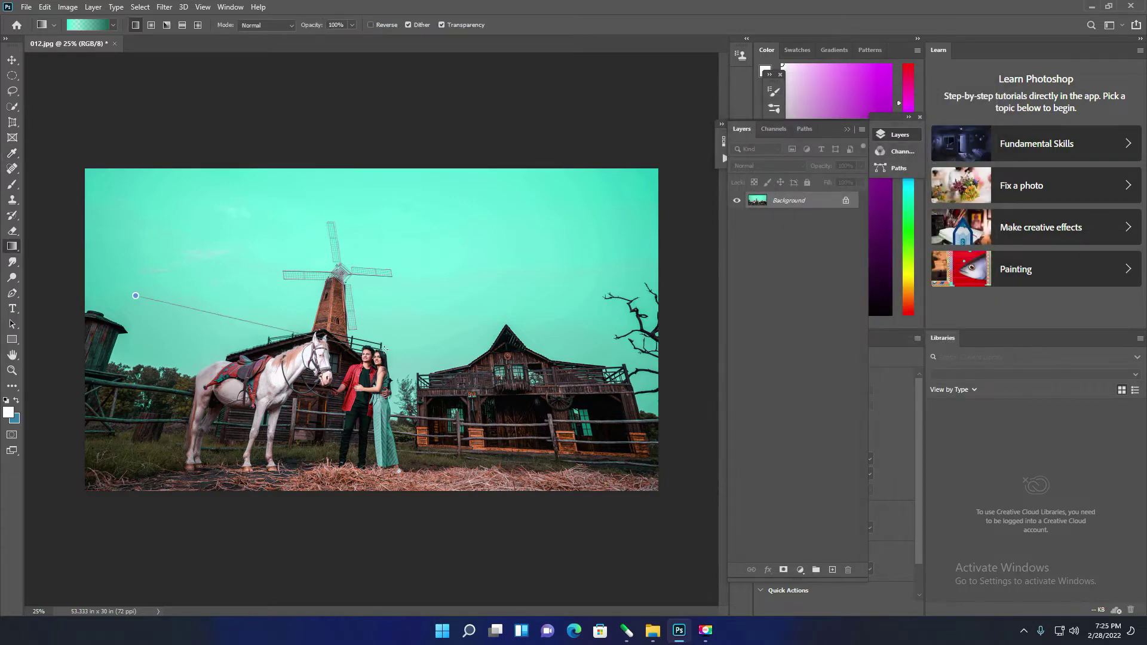
Step: Test-draw the teal gradient across the photo twice, undoing each, then reopen the Gradient Editor
drag(139, 305, 478, 350)
key(ctrl+z)
drag(102, 346, 660, 348)
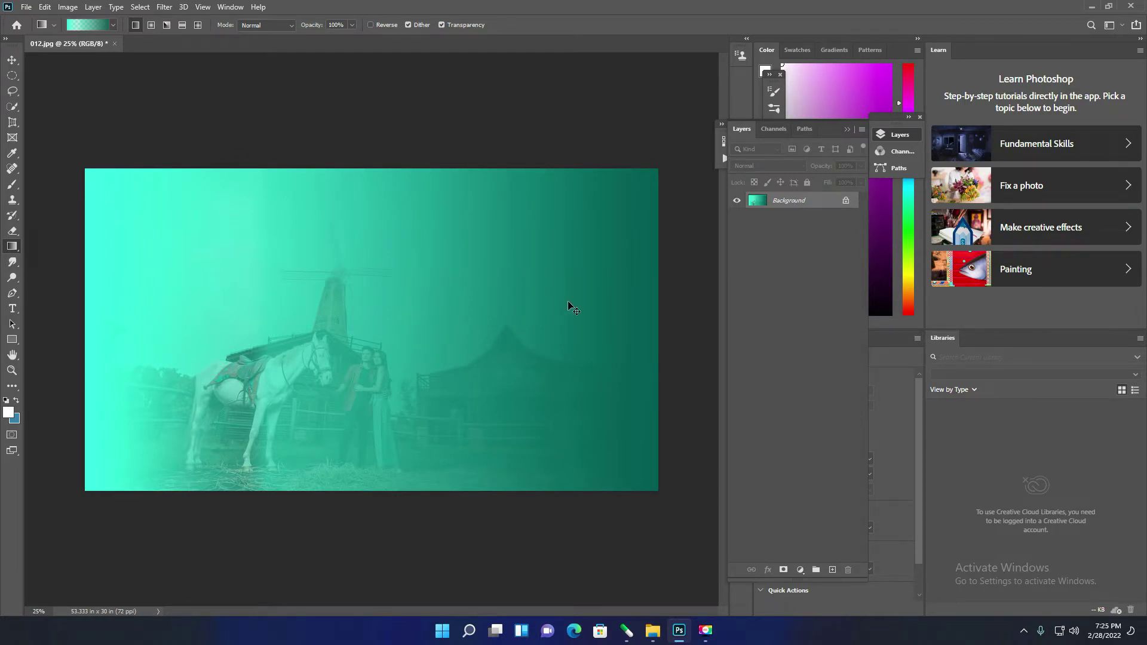
key(ctrl+z)
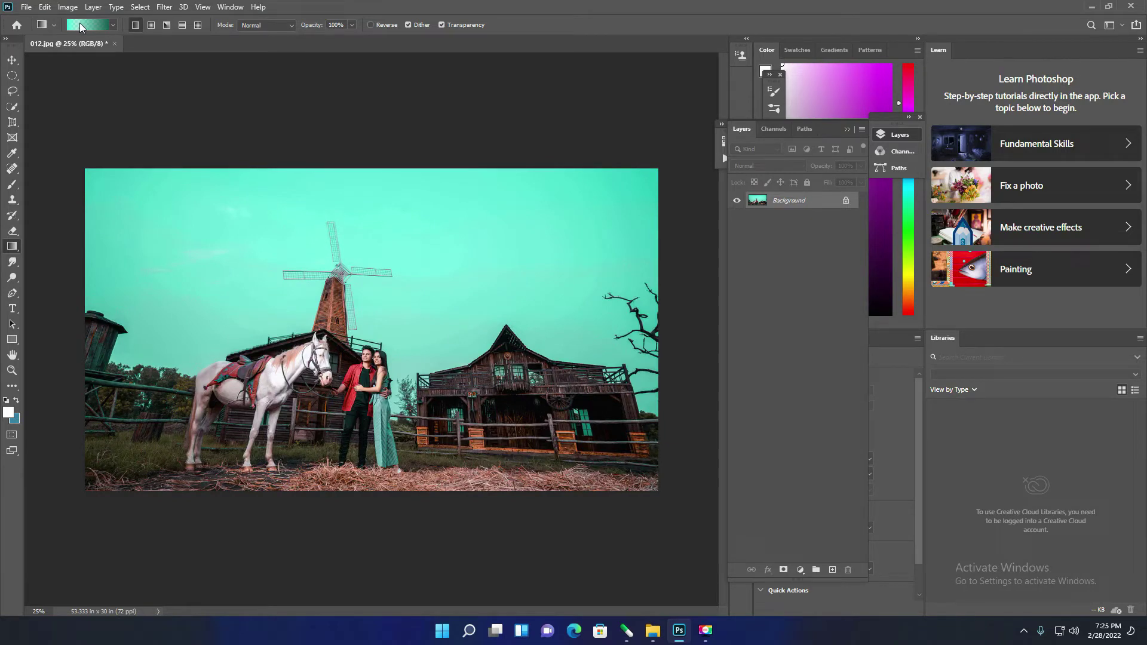
click(87, 24)
Step: Reposition the existing opacity stops, giving them 40% and 100% opacities
click(814, 287)
mouse_move(858, 288)
mouse_down()
mouse_move(976, 289)
mouse_move(930, 290)
mouse_up()
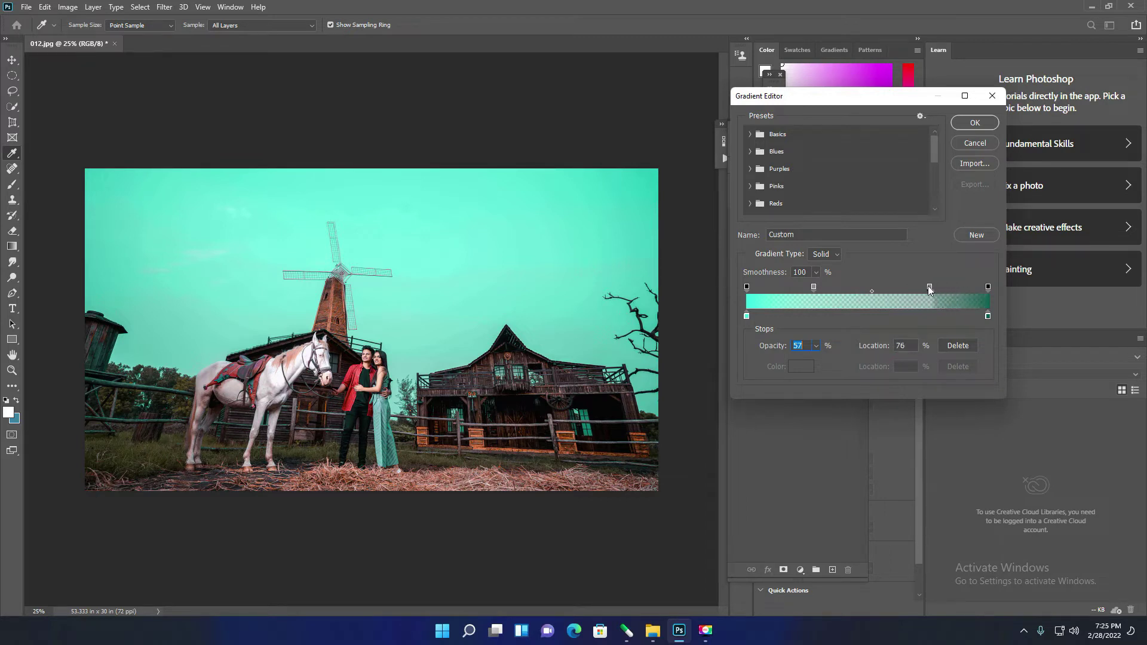
drag(816, 360, 877, 357)
drag(818, 290, 883, 289)
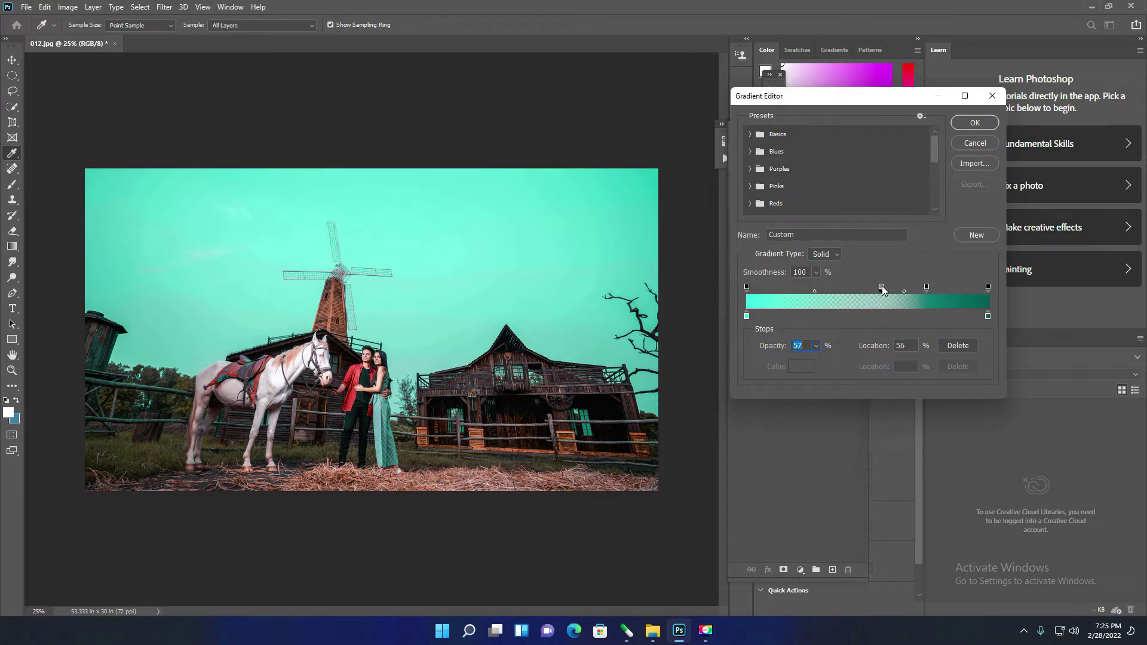
drag(816, 359, 806, 359)
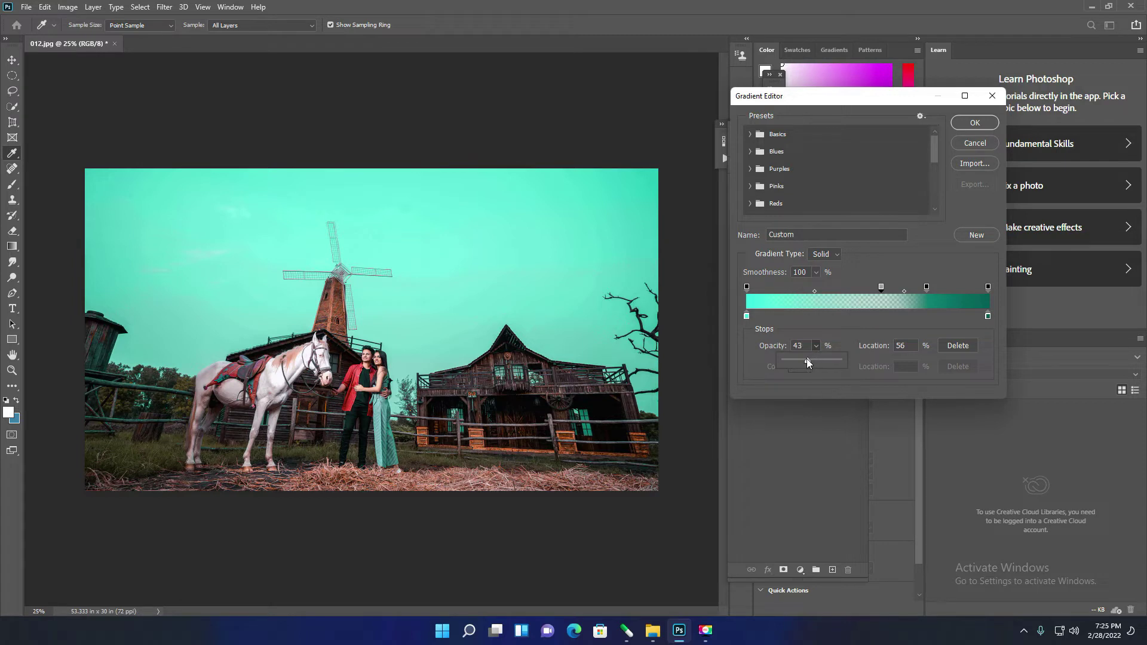
click(885, 292)
drag(884, 292, 844, 291)
drag(816, 360, 854, 357)
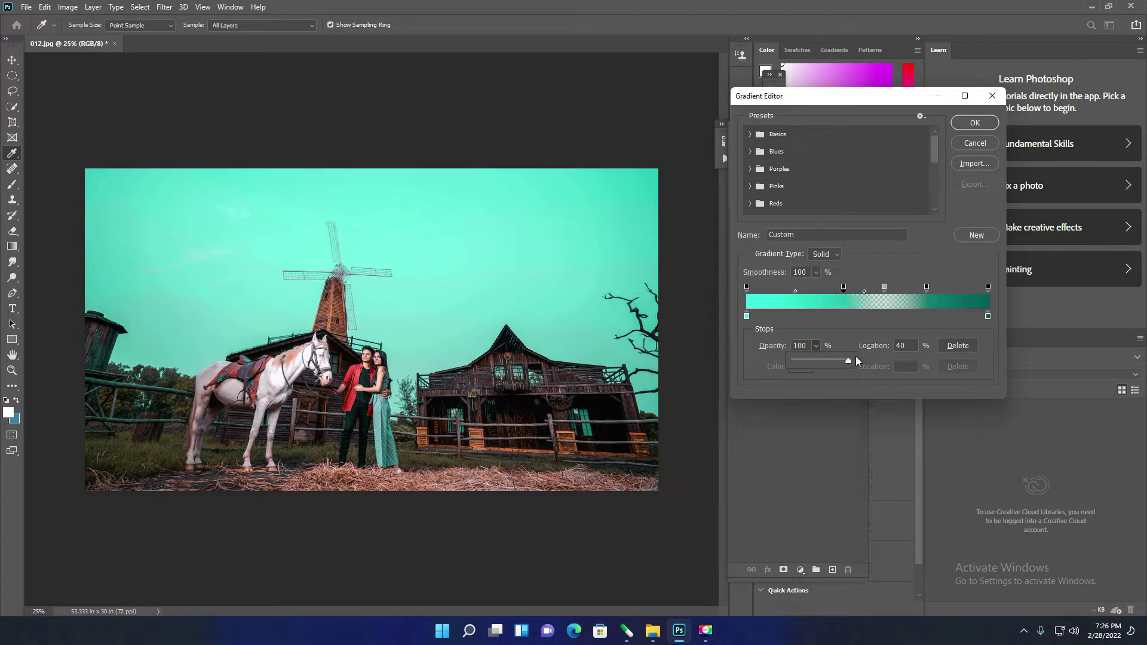
Step: Add a 57% opacity stop at 21 percent and another near the right end
click(837, 290)
drag(838, 291, 799, 290)
drag(813, 362, 792, 360)
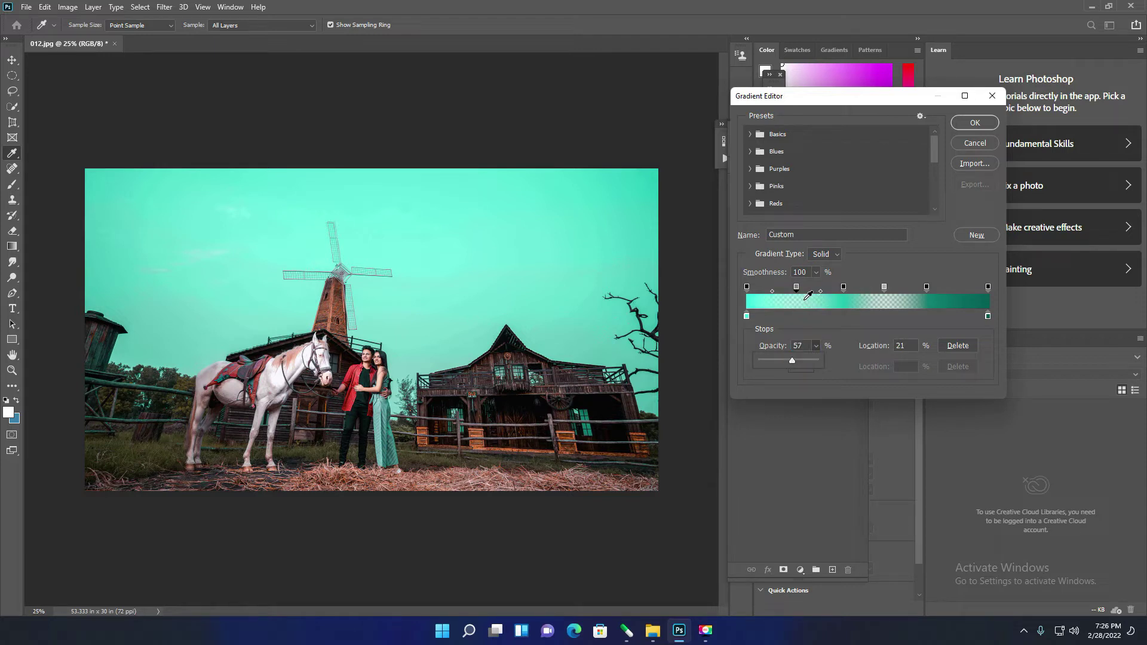
click(935, 289)
drag(933, 289, 962, 291)
click(797, 288)
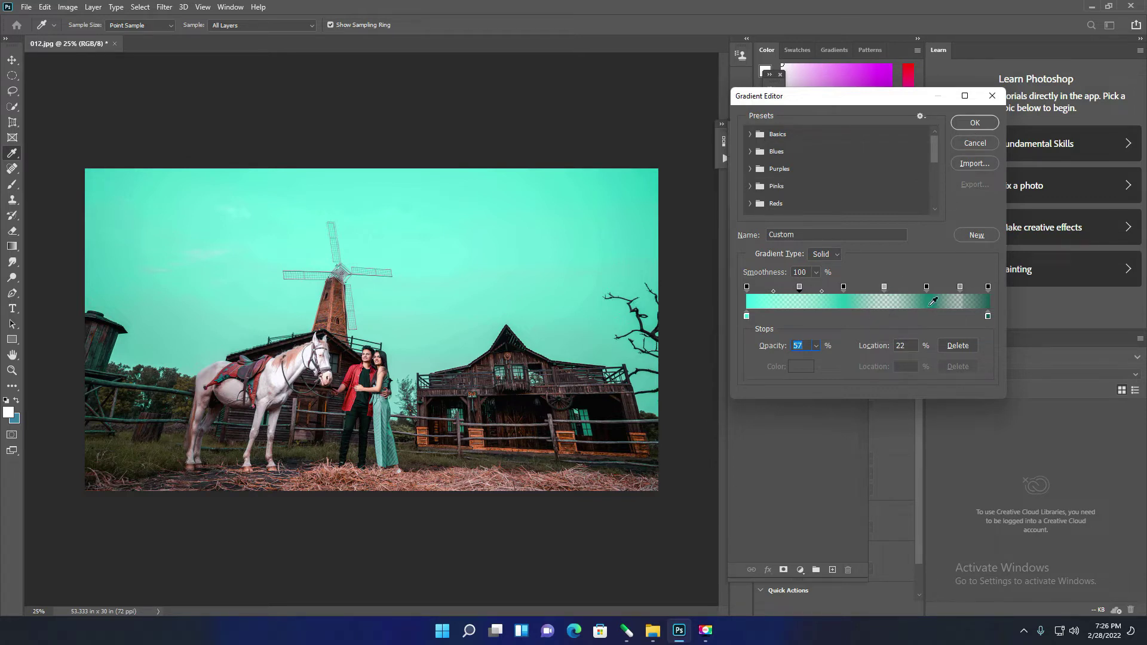
Step: Add a fully opaque stop at 40 percent, adjust midpoints, and confirm the banded gradient
drag(927, 289, 919, 289)
click(945, 292)
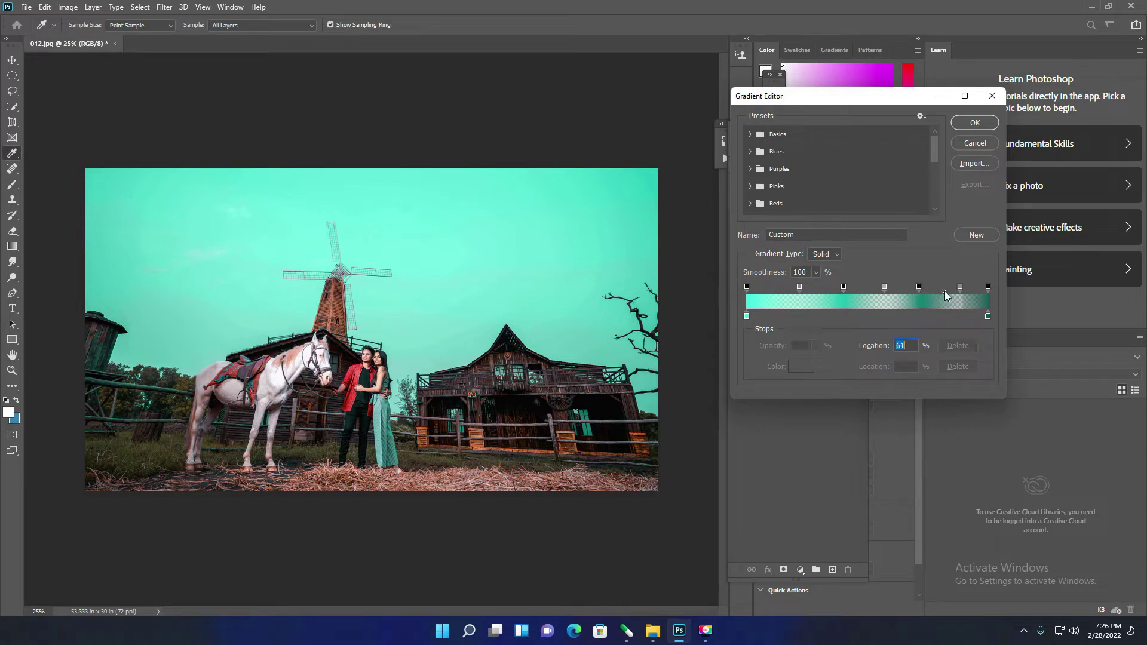
click(907, 290)
drag(907, 289, 843, 289)
drag(865, 292, 870, 291)
click(844, 288)
click(981, 124)
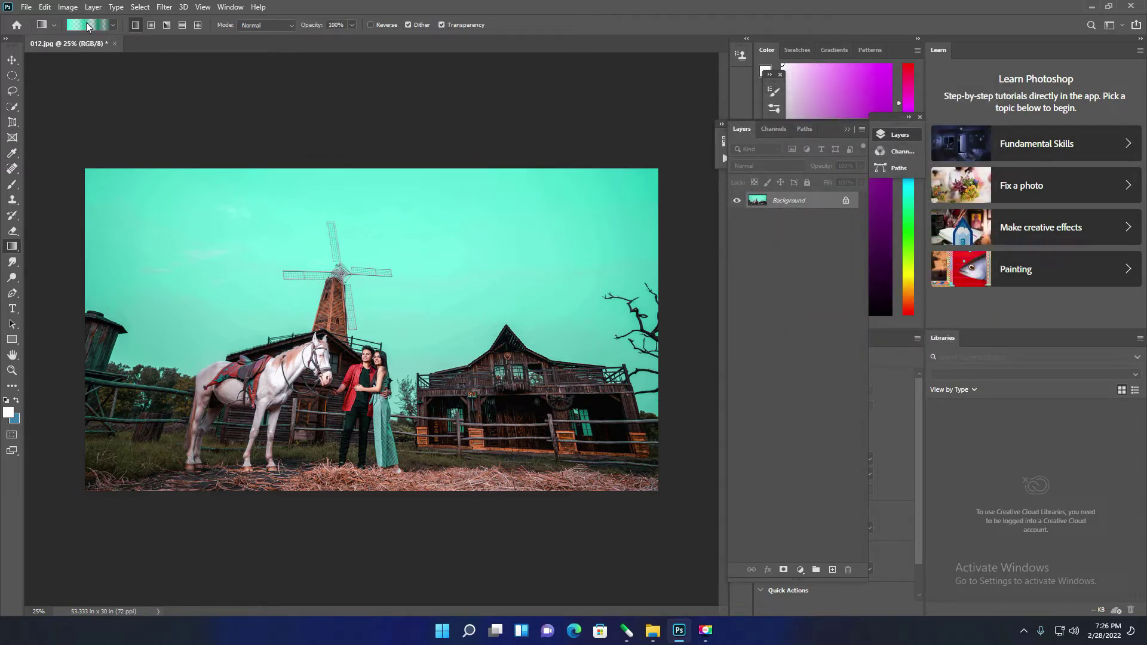
Step: Test the banded teal gradient on the photo and a white canvas, ending with a plain white fill
drag(180, 291, 501, 356)
key(ctrl+z)
key(ctrl+BackSpace)
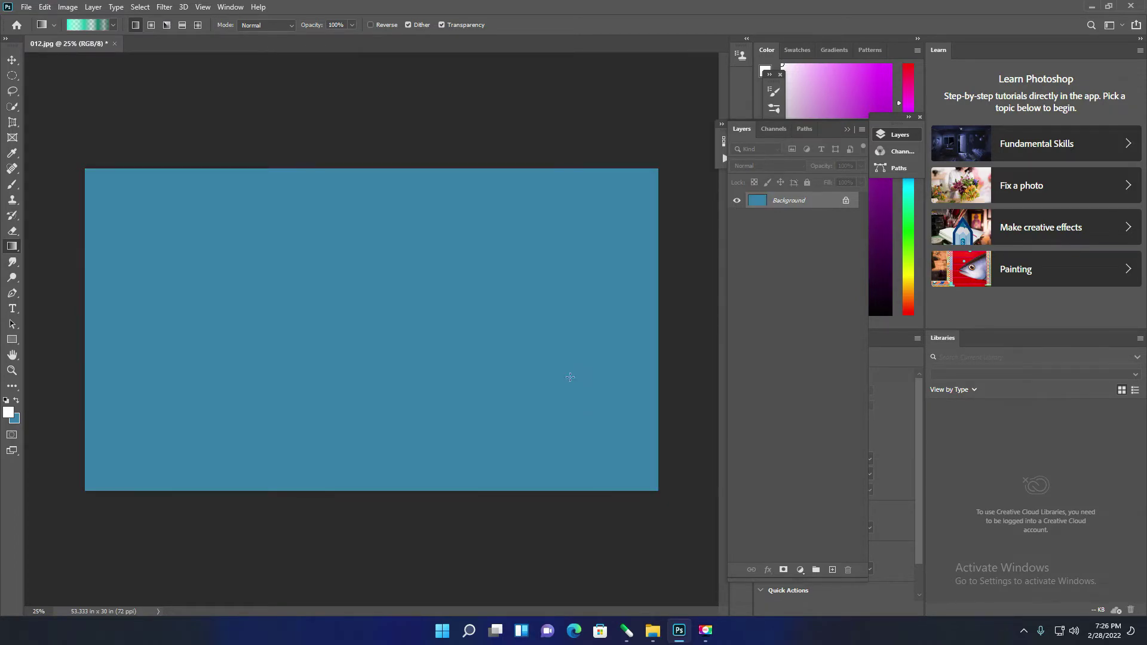
key(alt+BackSpace)
drag(115, 339, 553, 337)
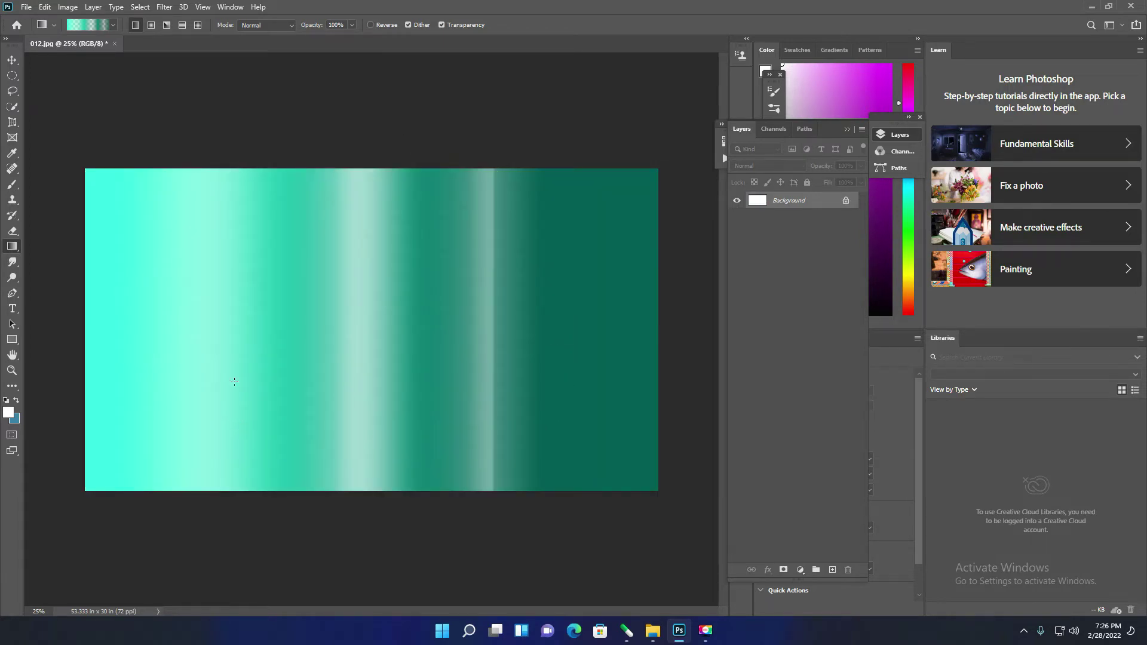
key(alt+BackSpace)
drag(127, 323, 706, 327)
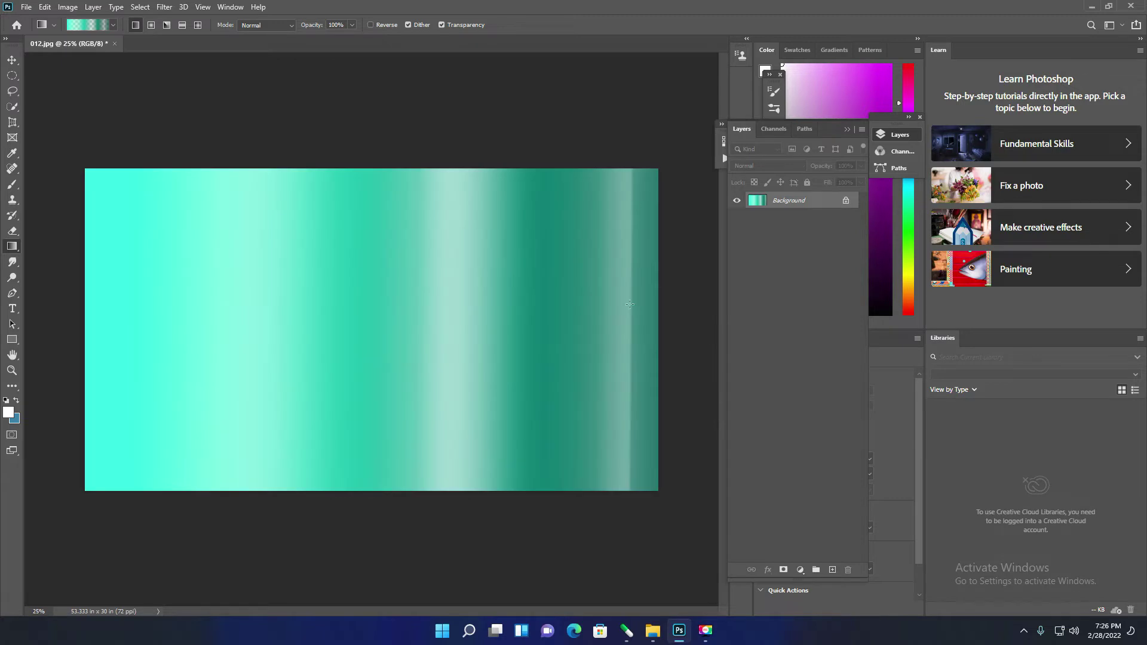
key(alt+BackSpace)
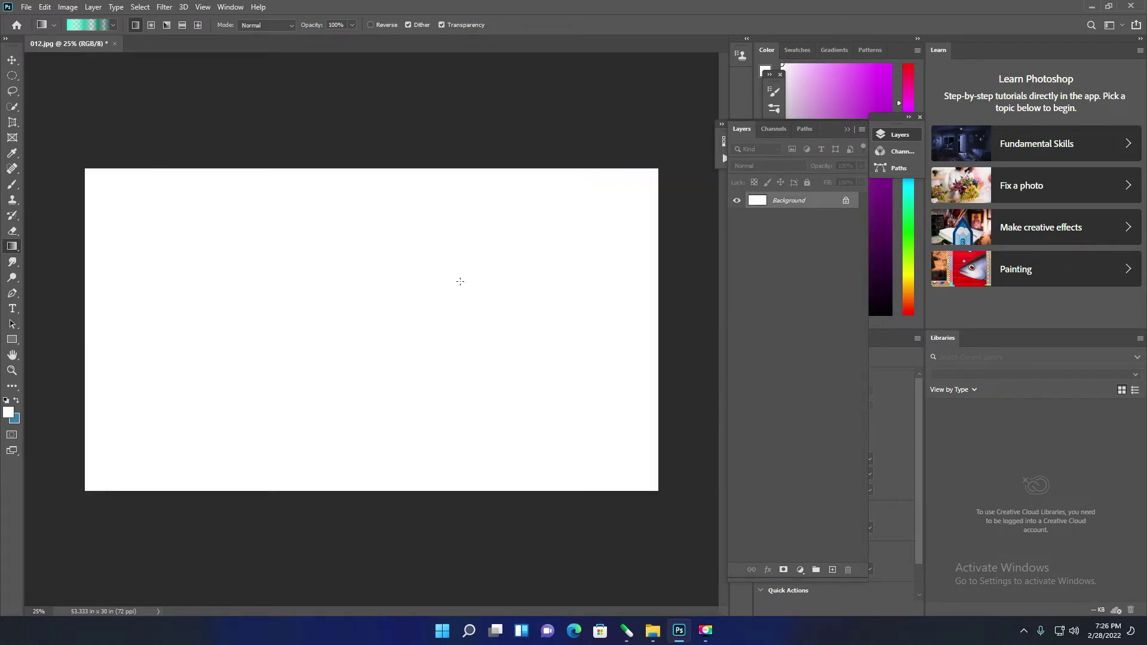
Step: Make the gradient a Noise type with 54% roughness, toggling Restrict Colors, and confirm
click(93, 24)
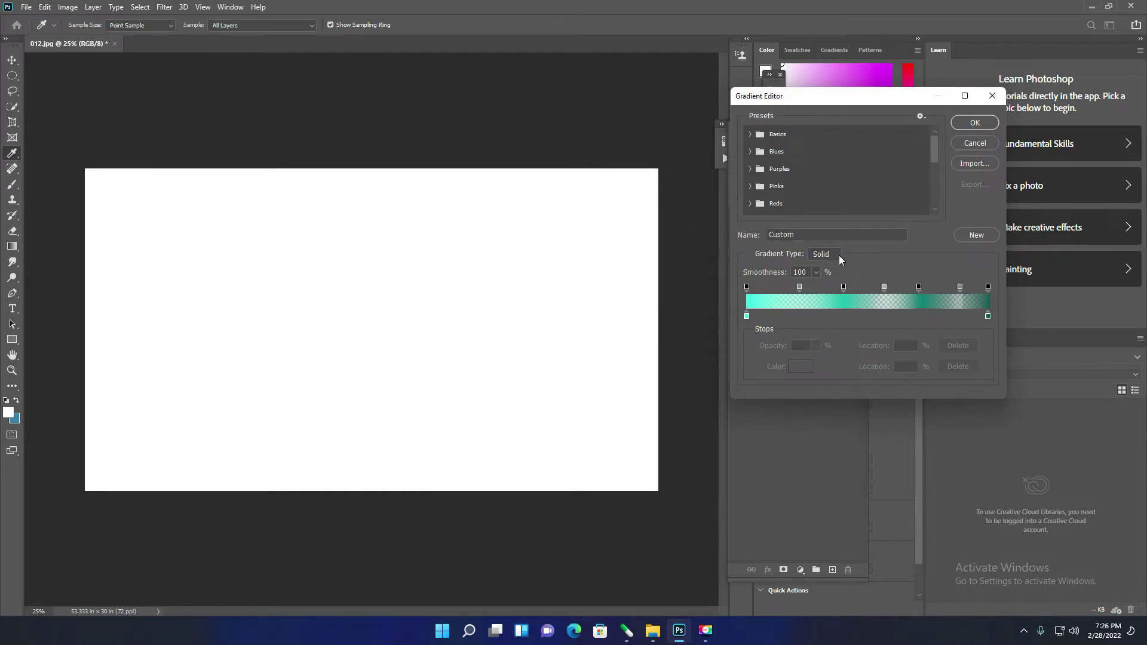
click(830, 276)
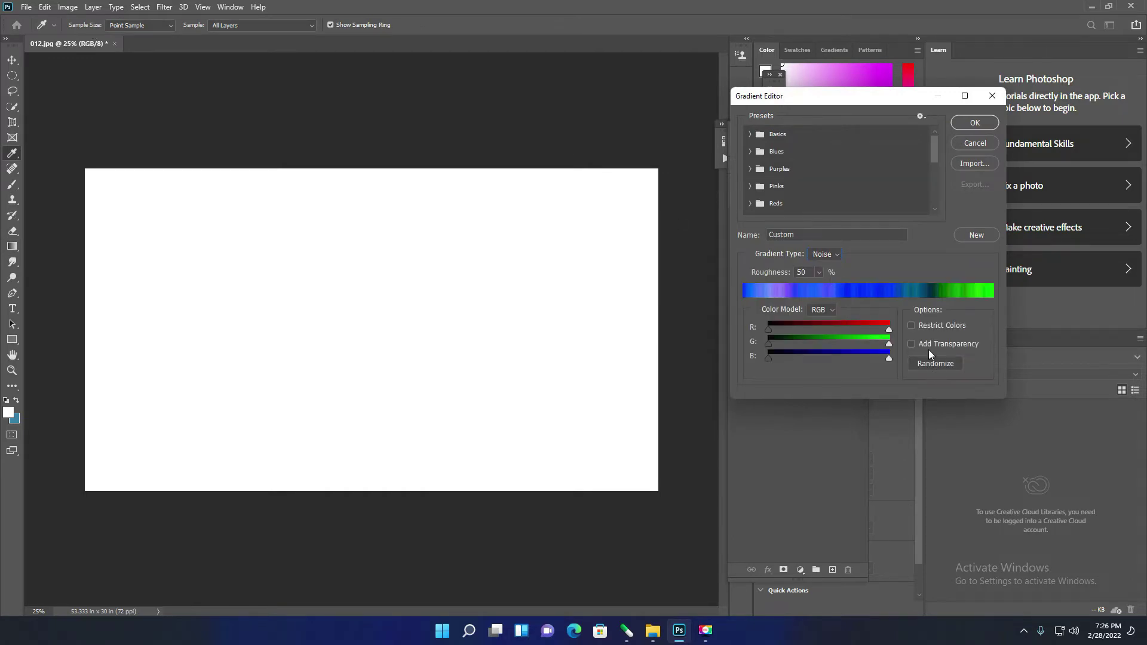
click(820, 274)
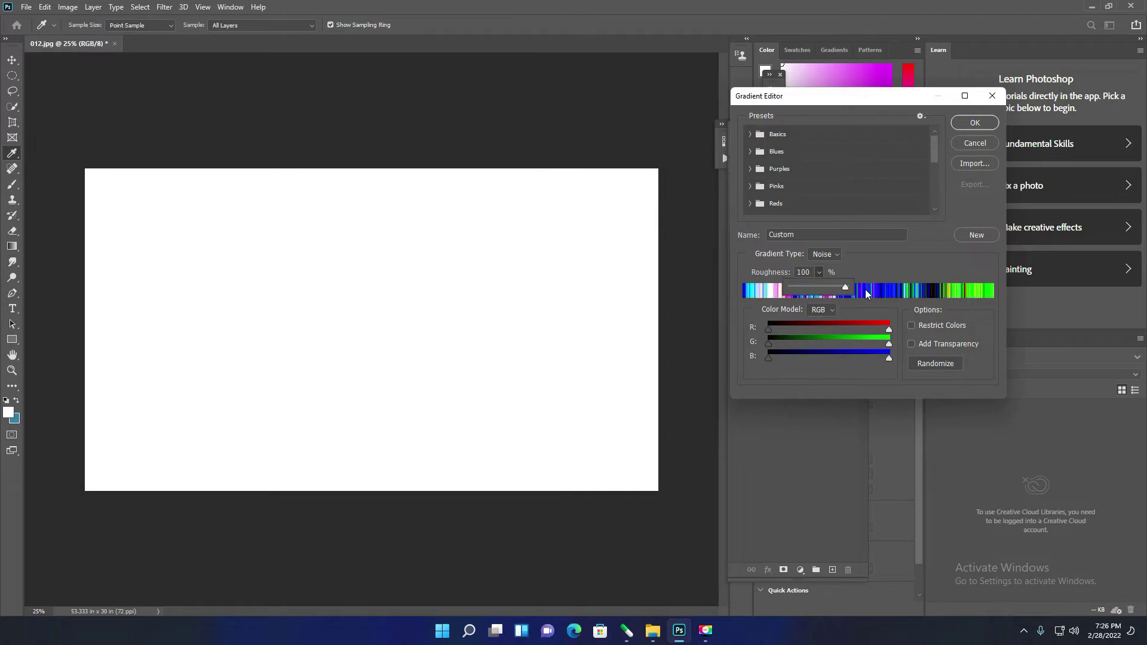
mouse_move(819, 288)
mouse_down()
mouse_move(780, 292)
mouse_move(819, 289)
mouse_up()
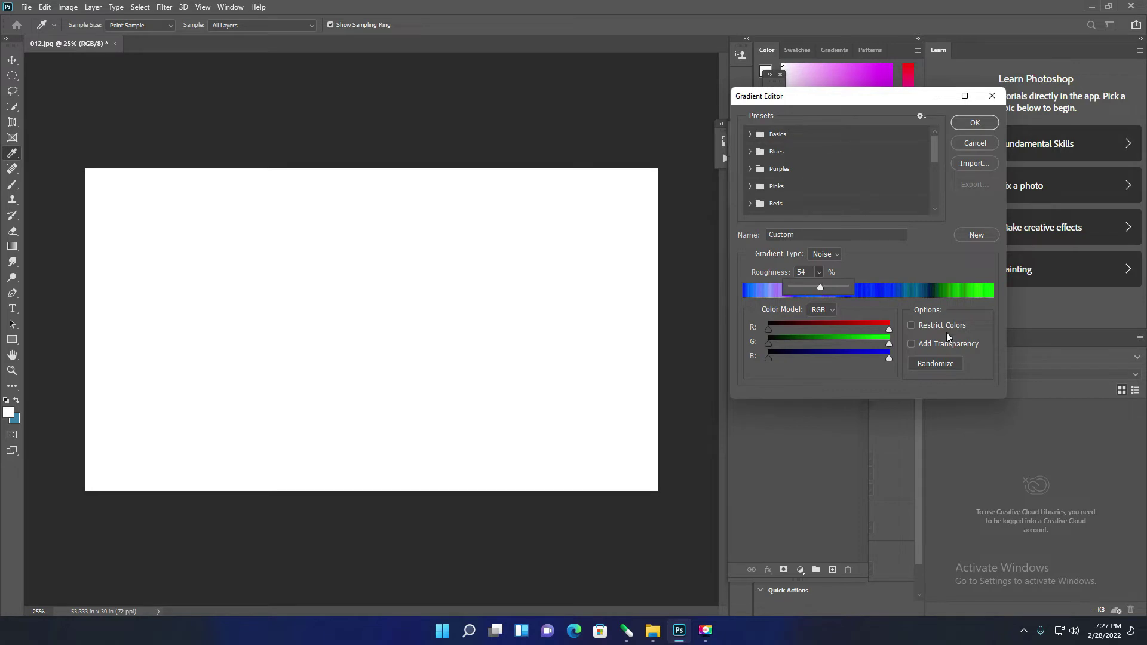
click(927, 325)
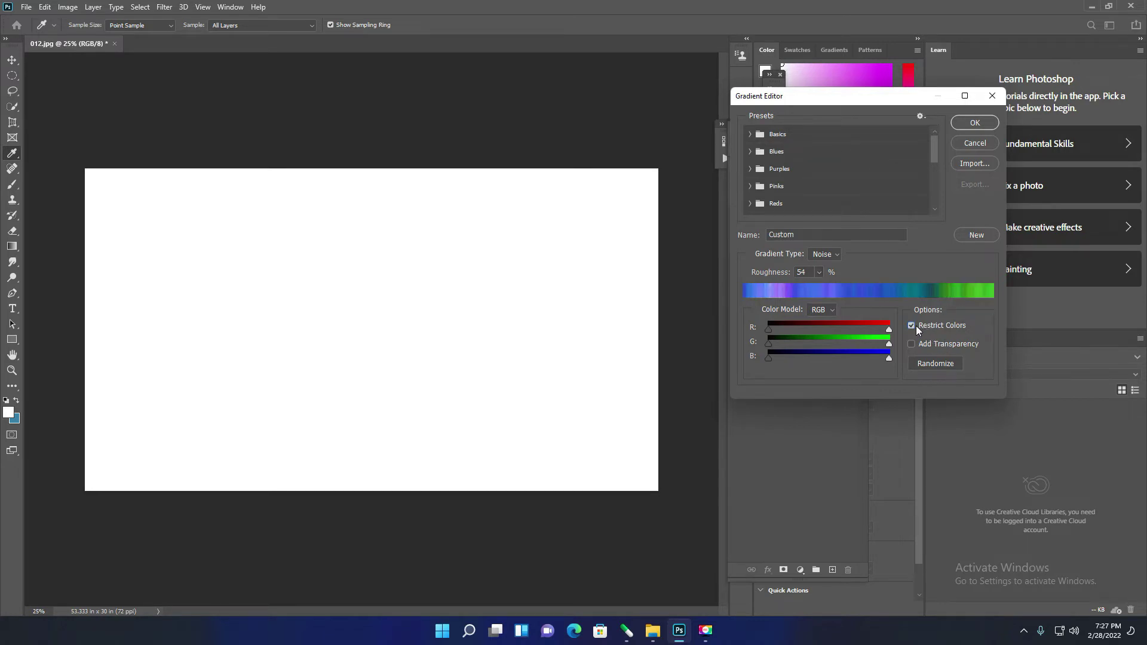
click(911, 327)
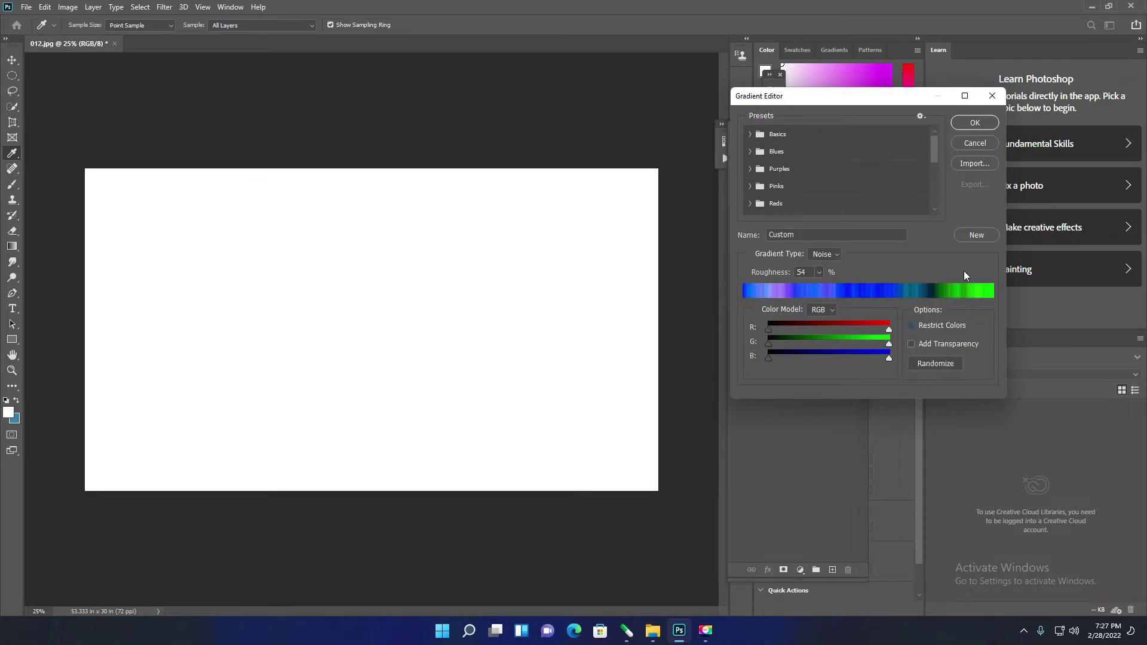
click(975, 123)
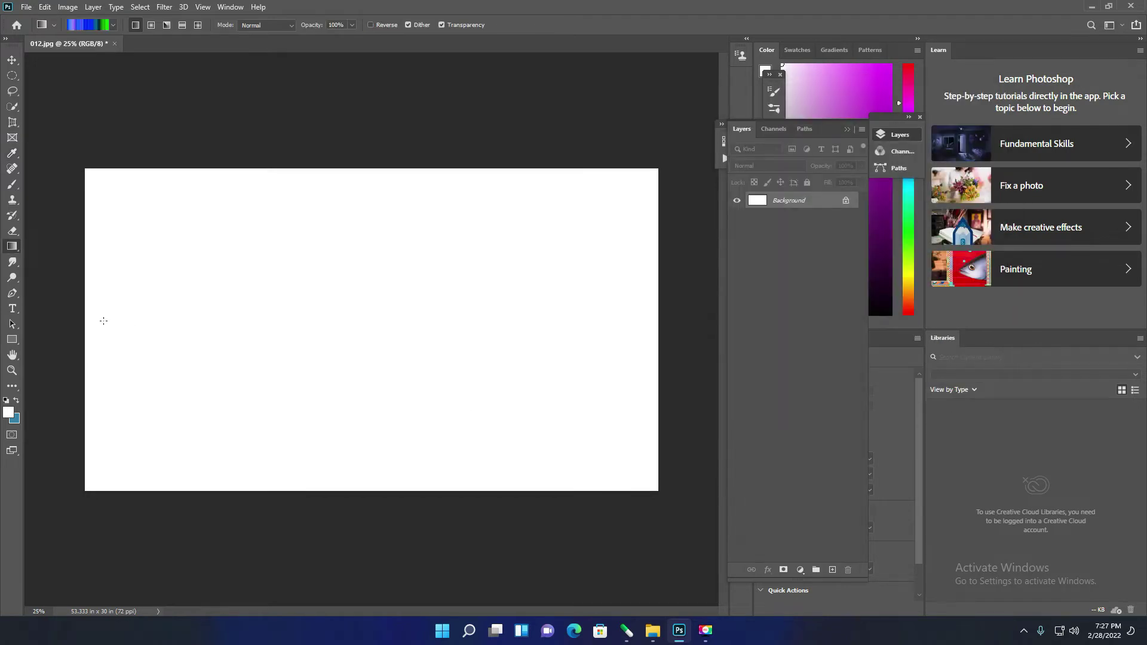
Step: Test-draw the noise gradient, undo it, and enable Add Transparency for the noise gradient
drag(103, 321, 597, 320)
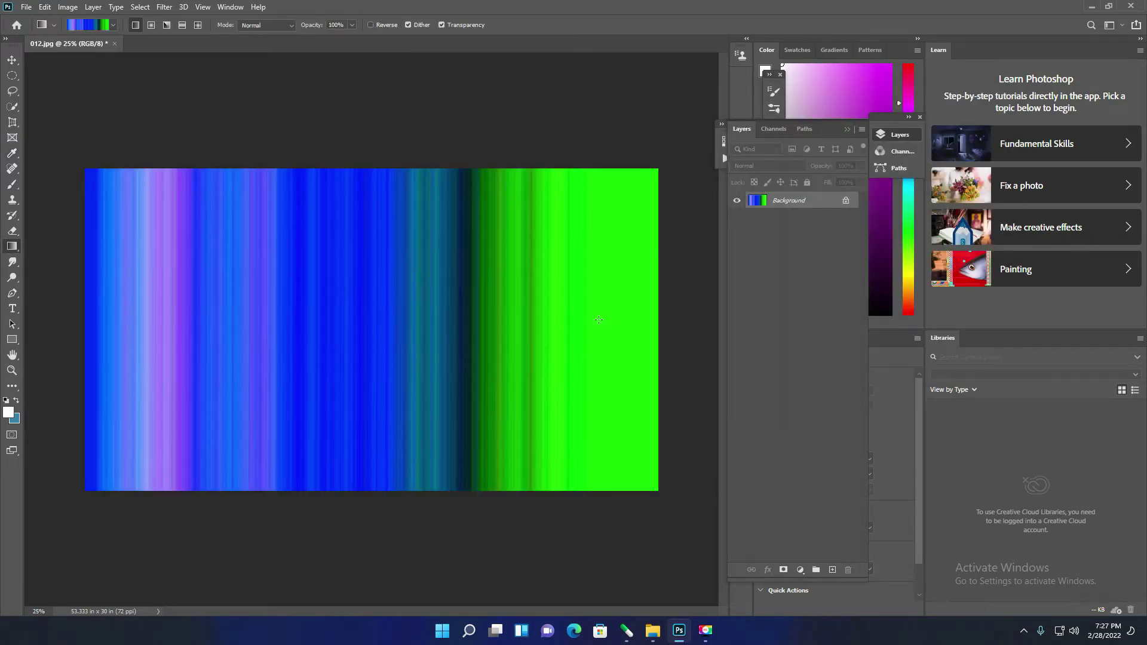
key(ctrl+z)
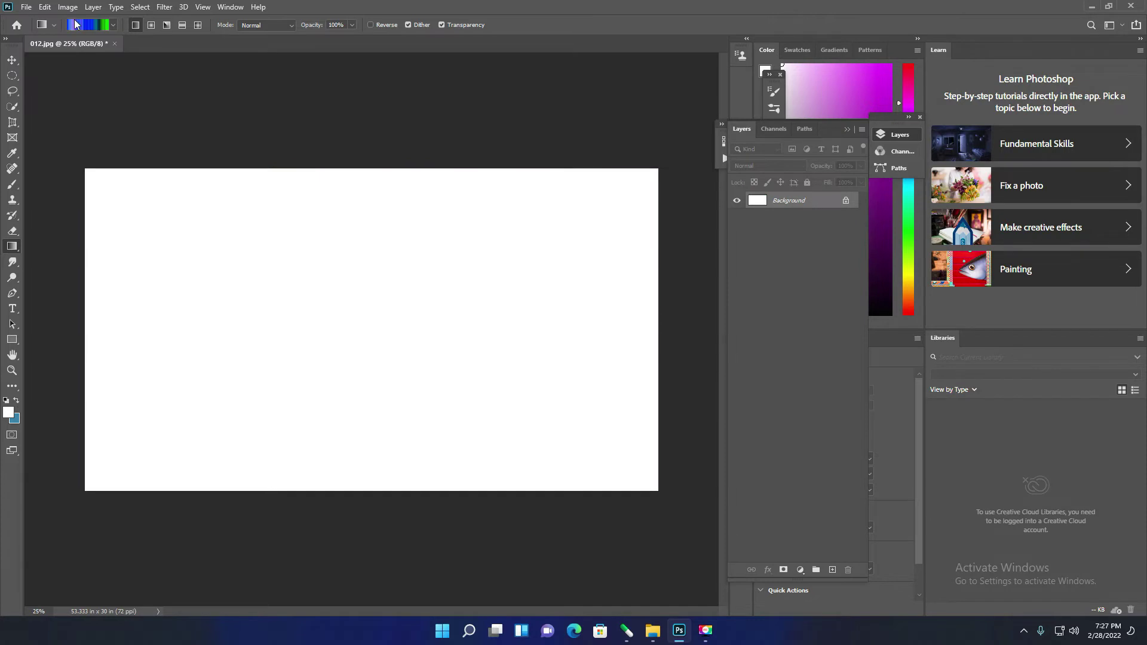
click(82, 24)
click(930, 350)
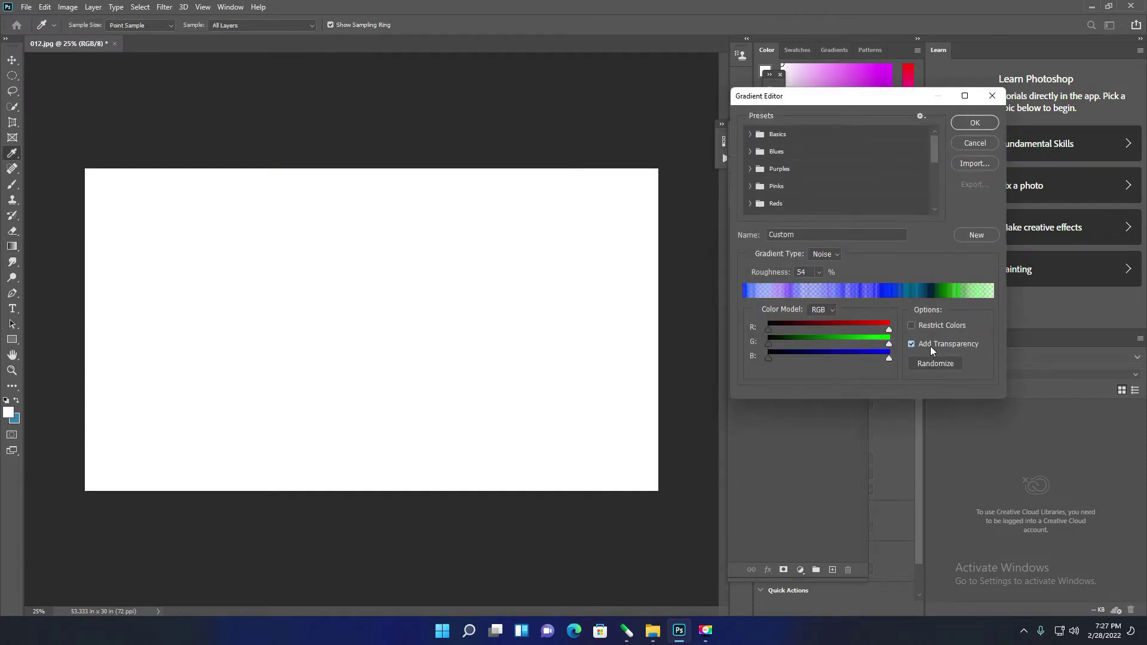
click(974, 123)
Step: Redraw the transparent noise gradient, inspect it zoomed in, try it over the farm photo, then undo
drag(104, 329, 611, 325)
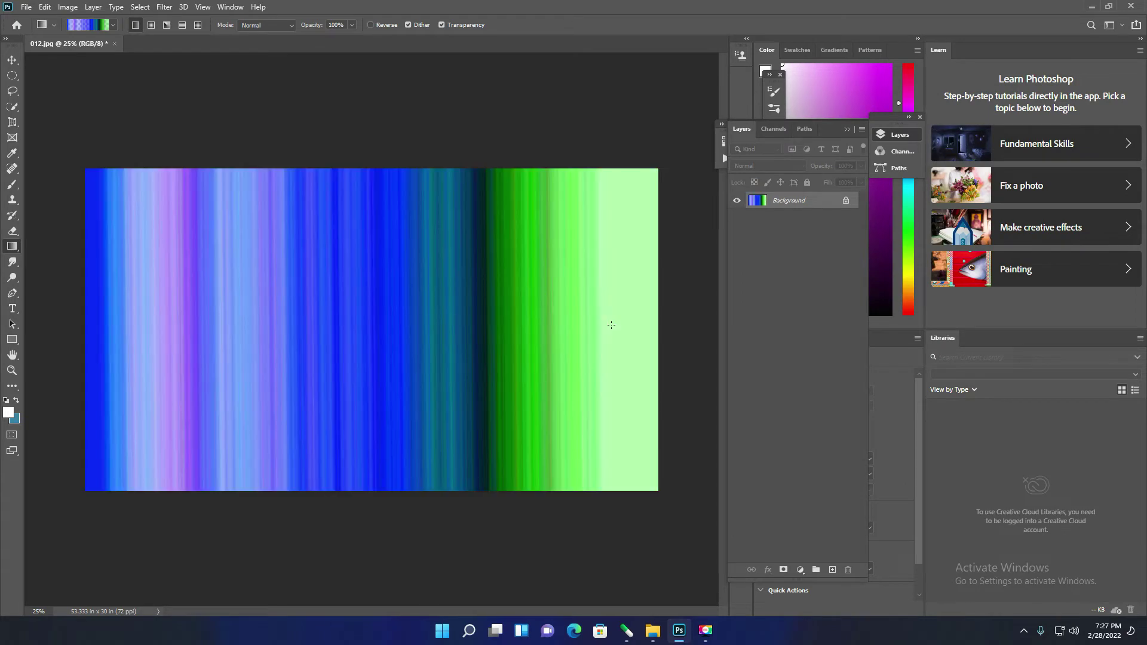
mouse_move(464, 262)
mouse_down()
mouse_move(533, 354)
mouse_move(610, 405)
mouse_move(543, 361)
mouse_up()
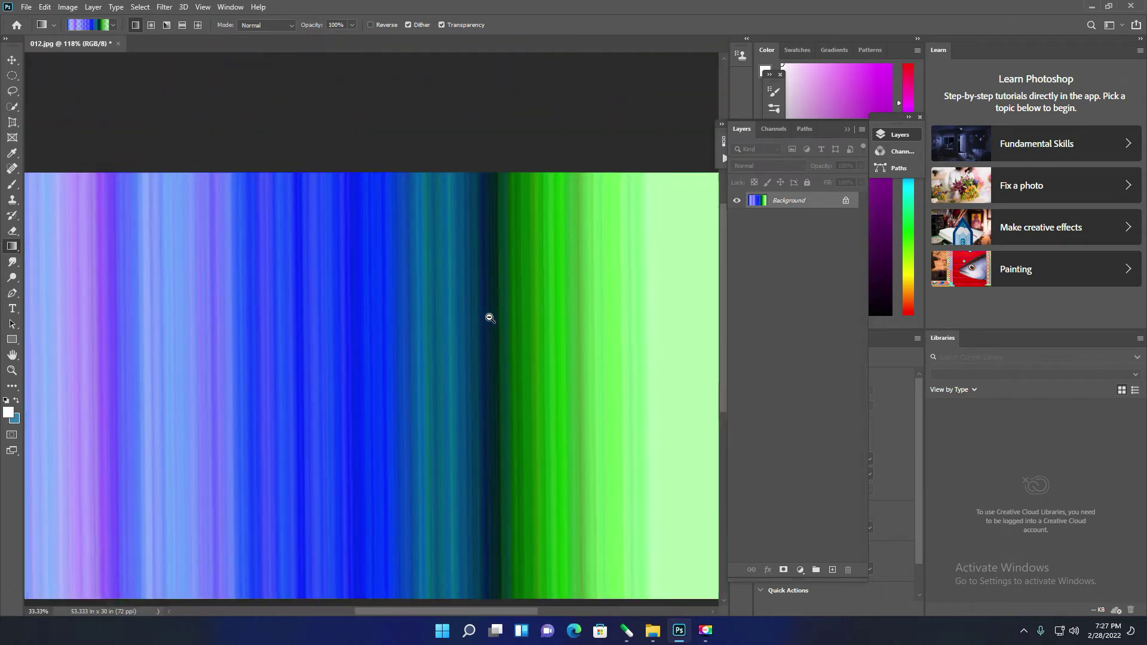
drag(480, 306, 293, 394)
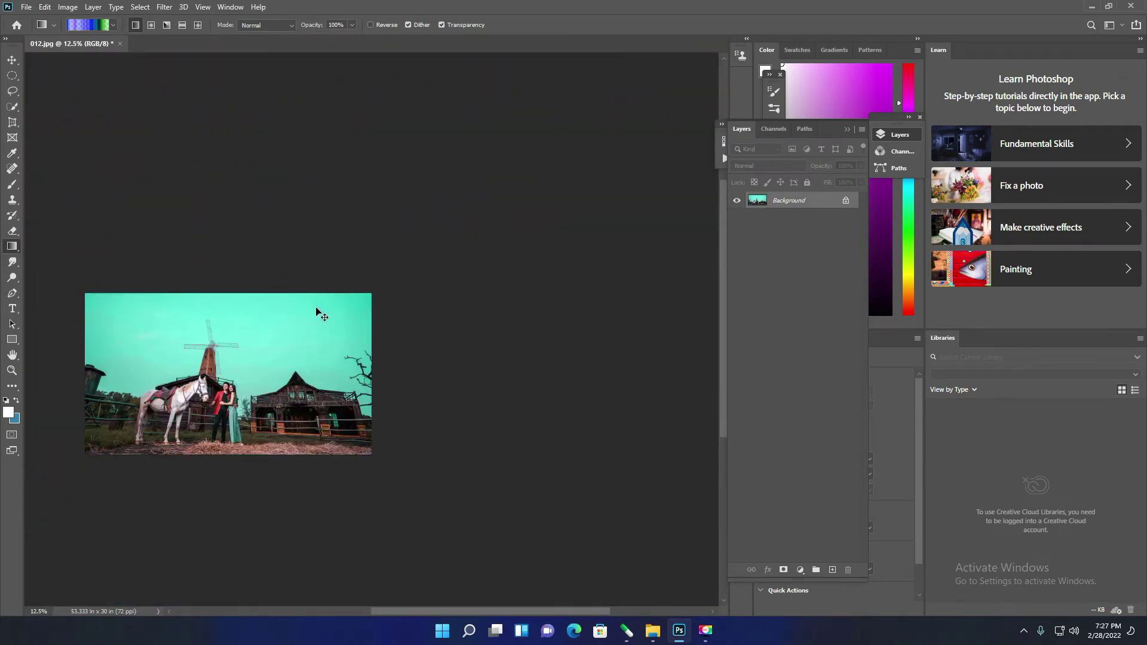
drag(94, 355, 335, 364)
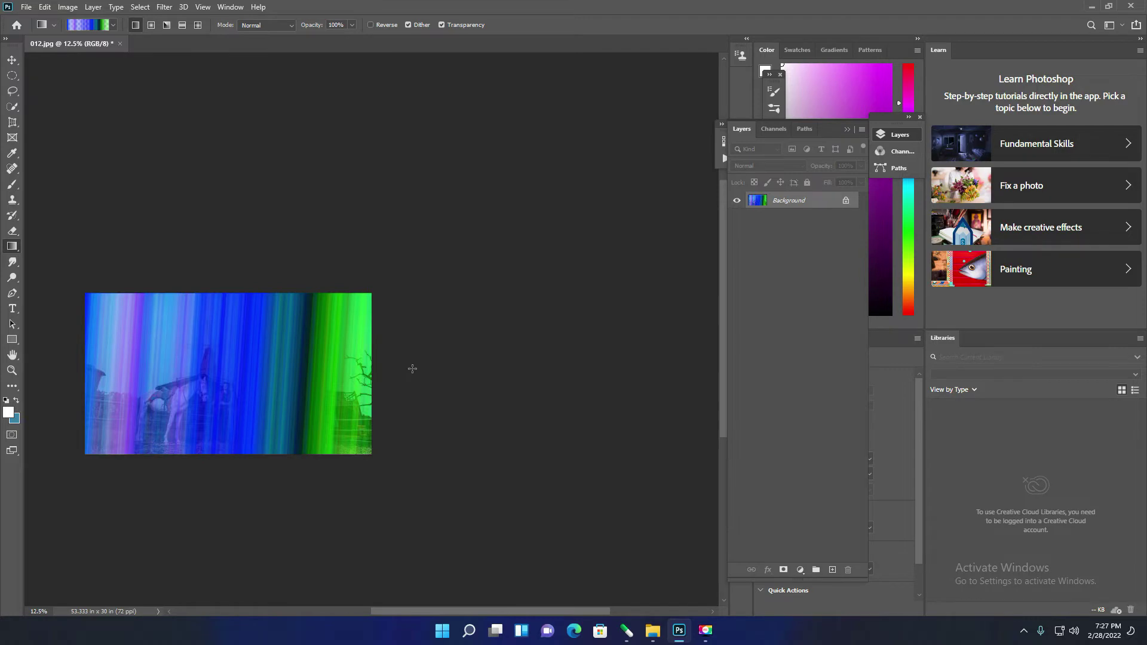
scroll(230, 382, up, 1)
scroll(298, 381, up, 1)
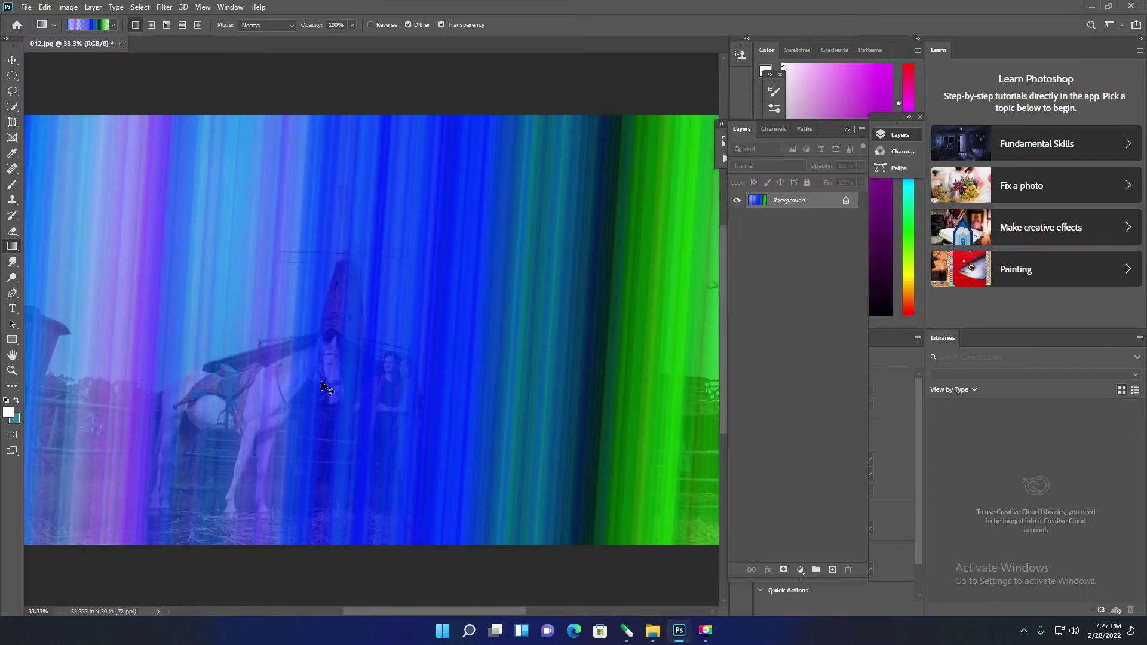
key(ctrl+z)
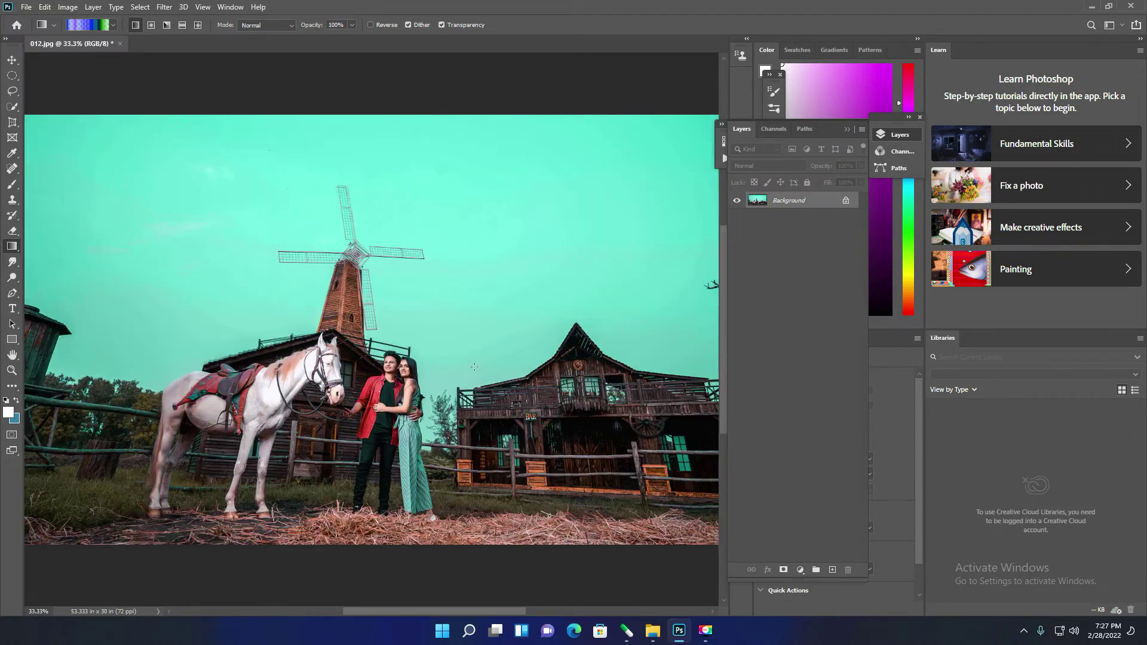
Step: Keep Add Transparency on and draw the blue-to-green noise gradient across the photo, then undo
click(87, 27)
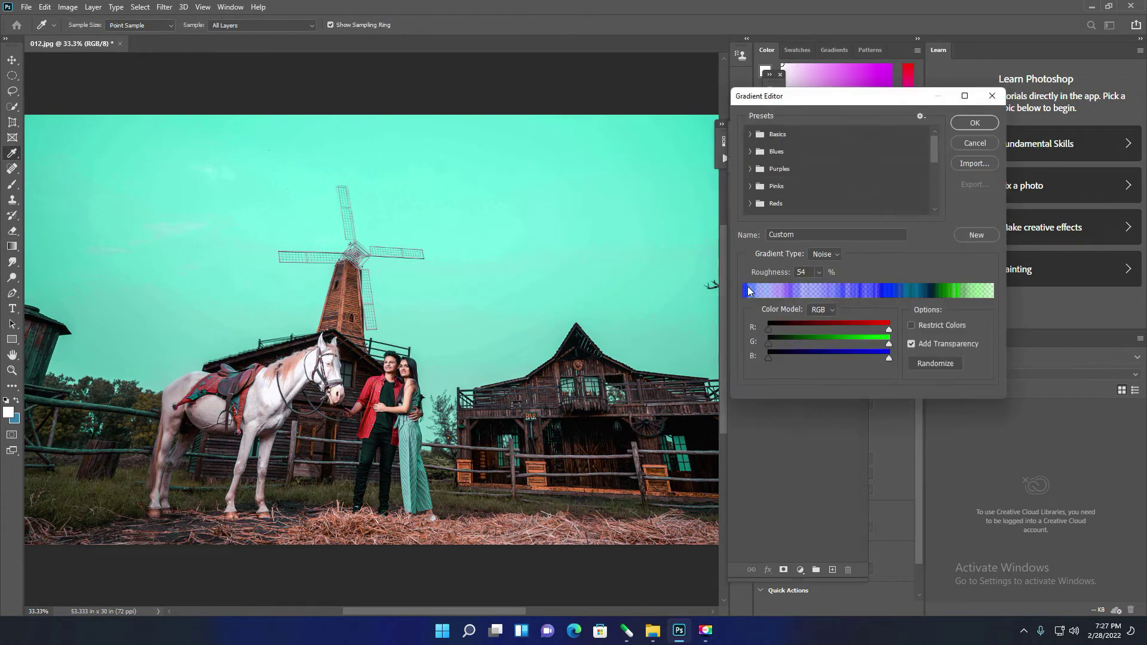
click(924, 346)
click(975, 123)
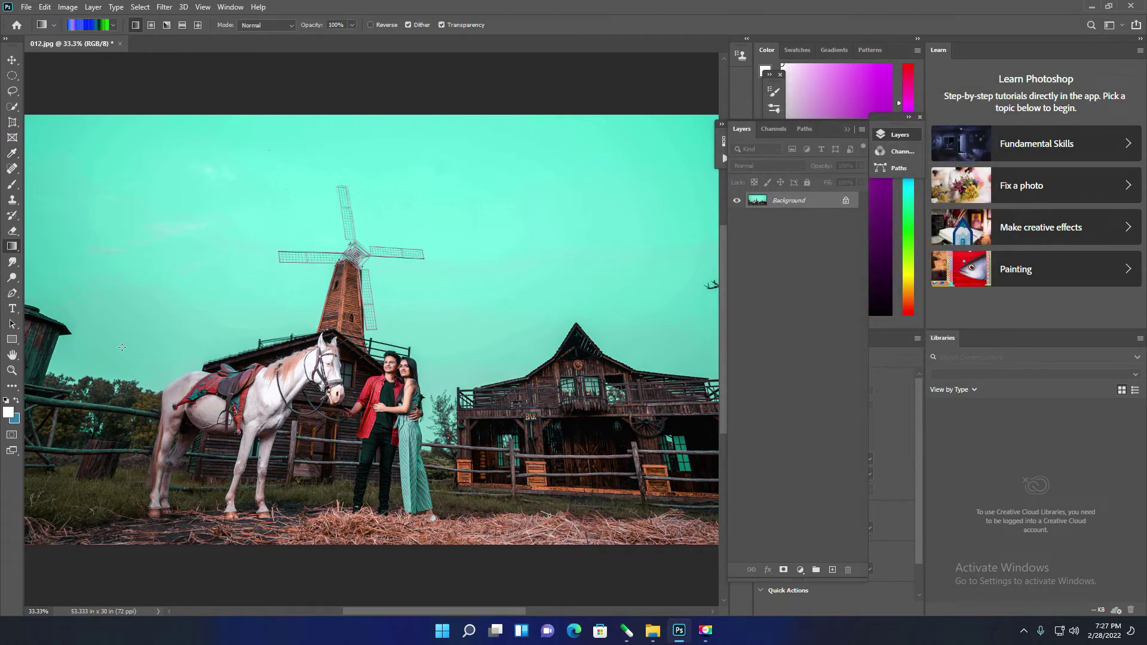
drag(108, 334, 686, 372)
key(ctrl+minus)
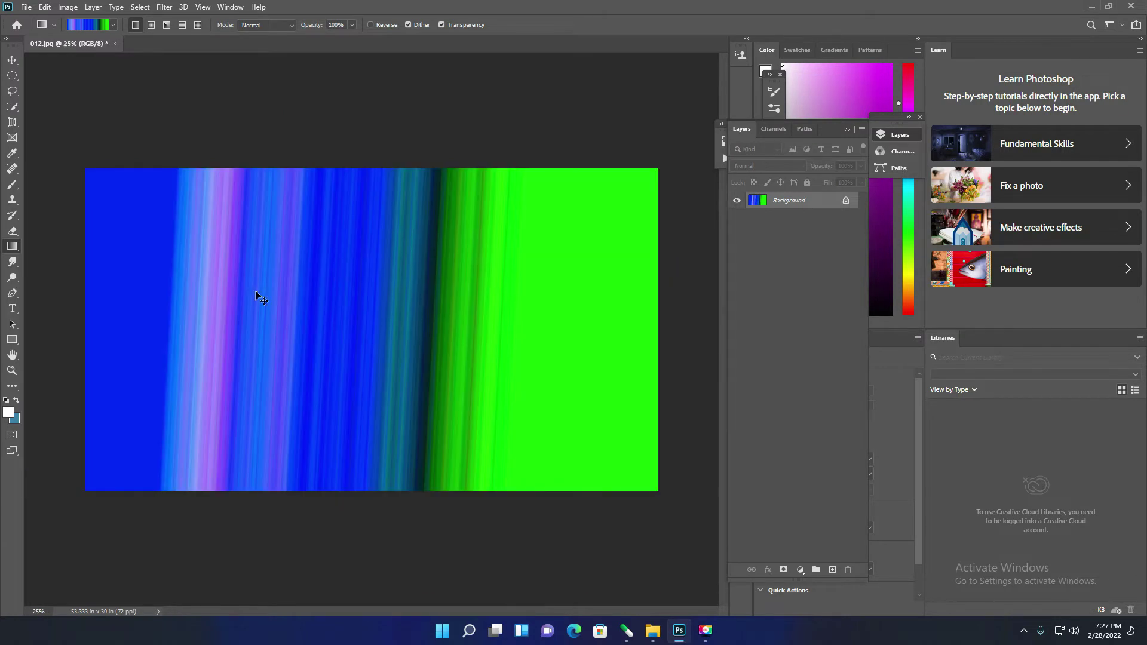
key(ctrl+z)
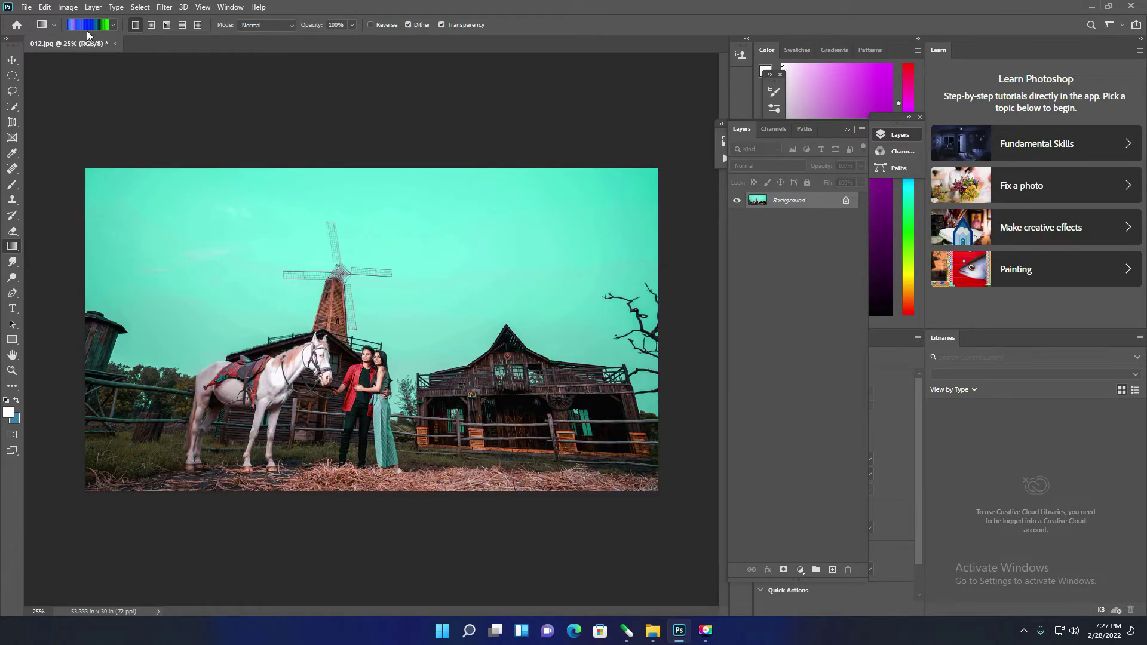
Step: Keep the noise gradient's colours unrestricted, lower its roughness from 54% to 33%, and expand Basics presets
click(88, 27)
click(913, 325)
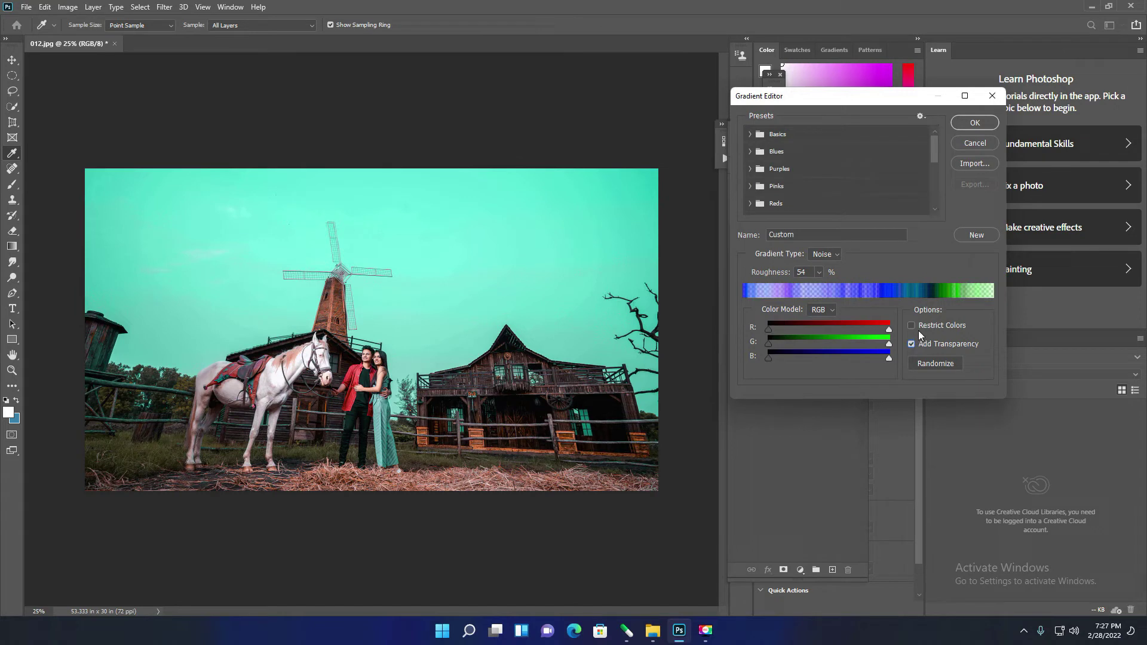
click(912, 325)
click(827, 267)
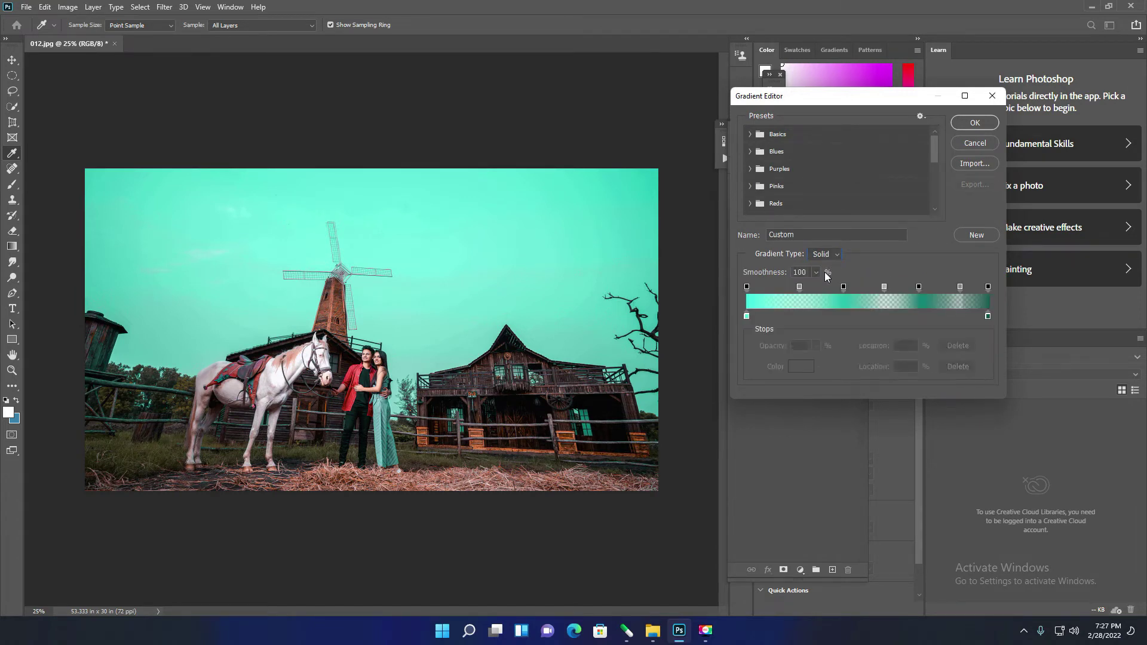
click(836, 261)
click(818, 272)
mouse_move(836, 291)
mouse_down()
mouse_move(858, 289)
mouse_move(765, 298)
mouse_move(807, 295)
mouse_up()
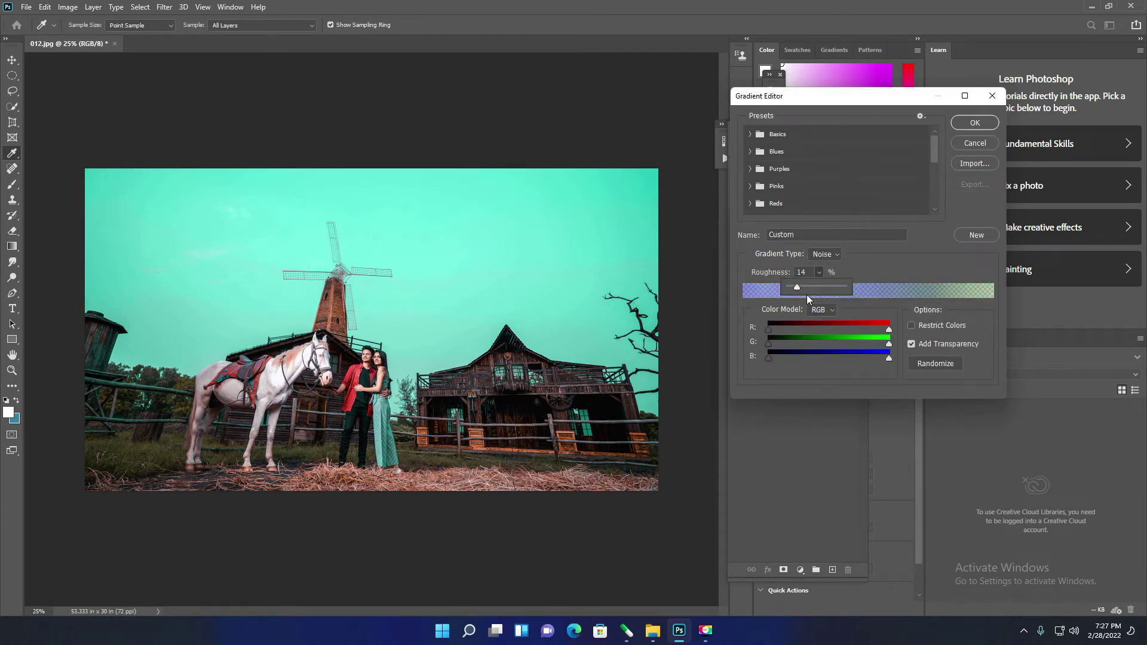
click(842, 259)
click(751, 134)
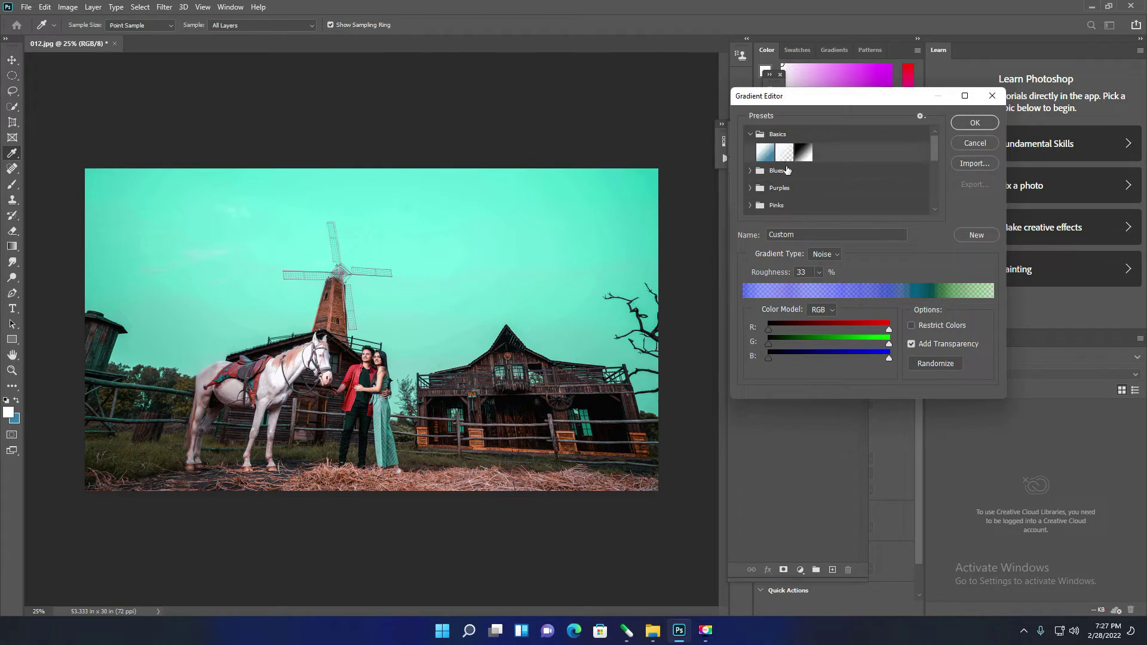
Step: Load the Blue_12 preset, then set Noise type with Restrict Colors on and no transparency
click(750, 171)
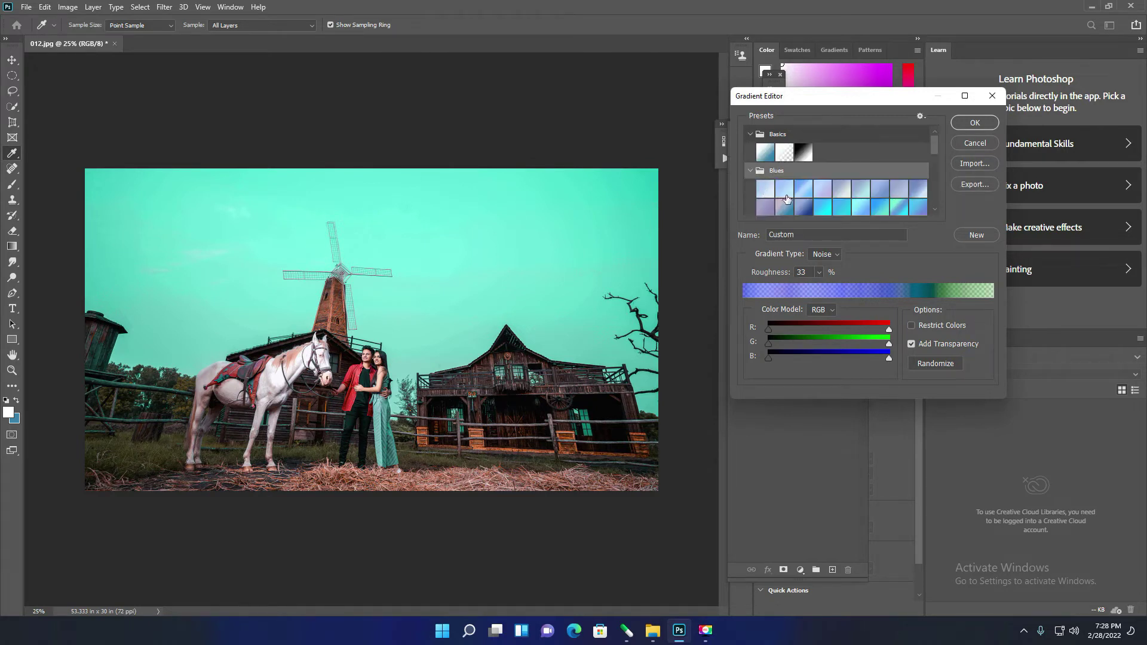
click(786, 199)
click(804, 207)
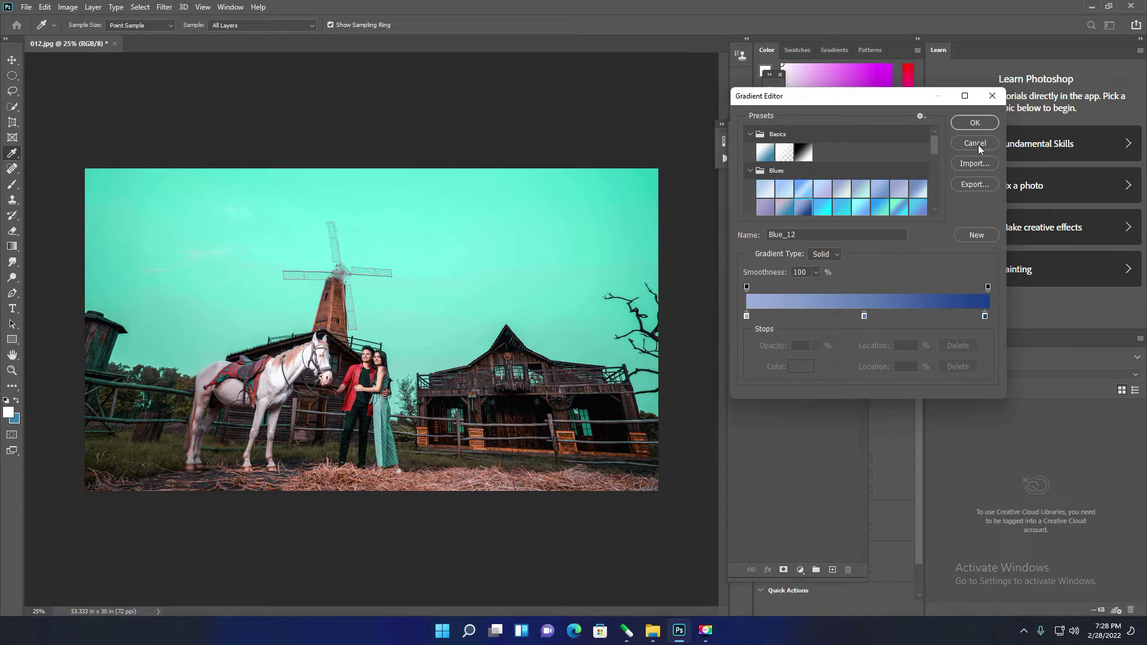
click(837, 255)
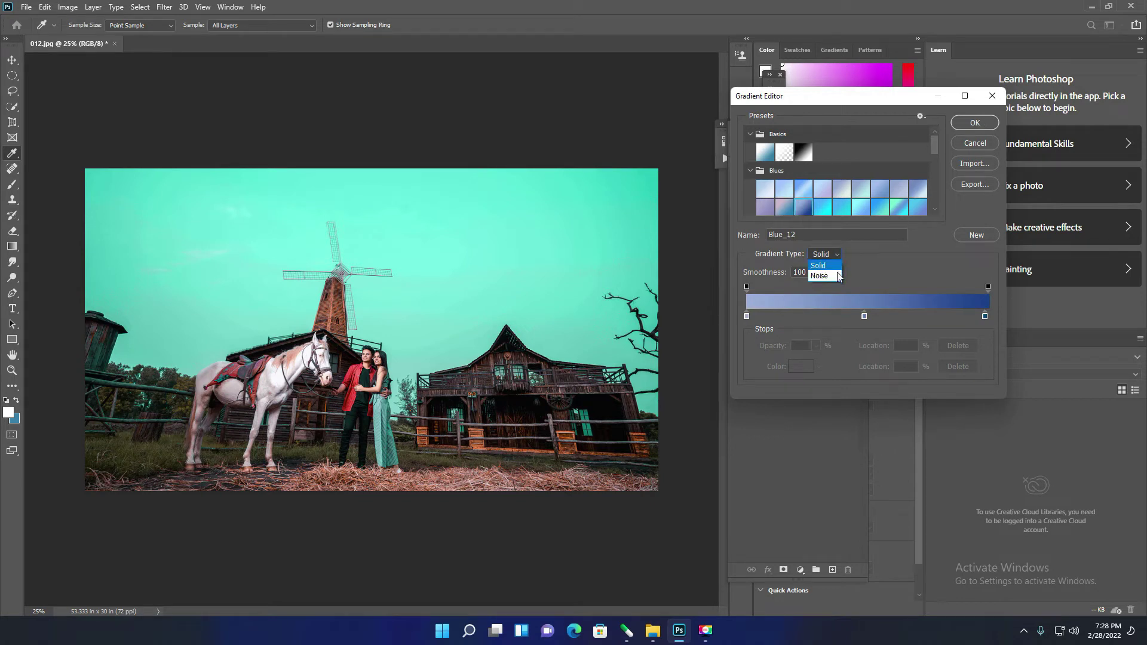
click(912, 326)
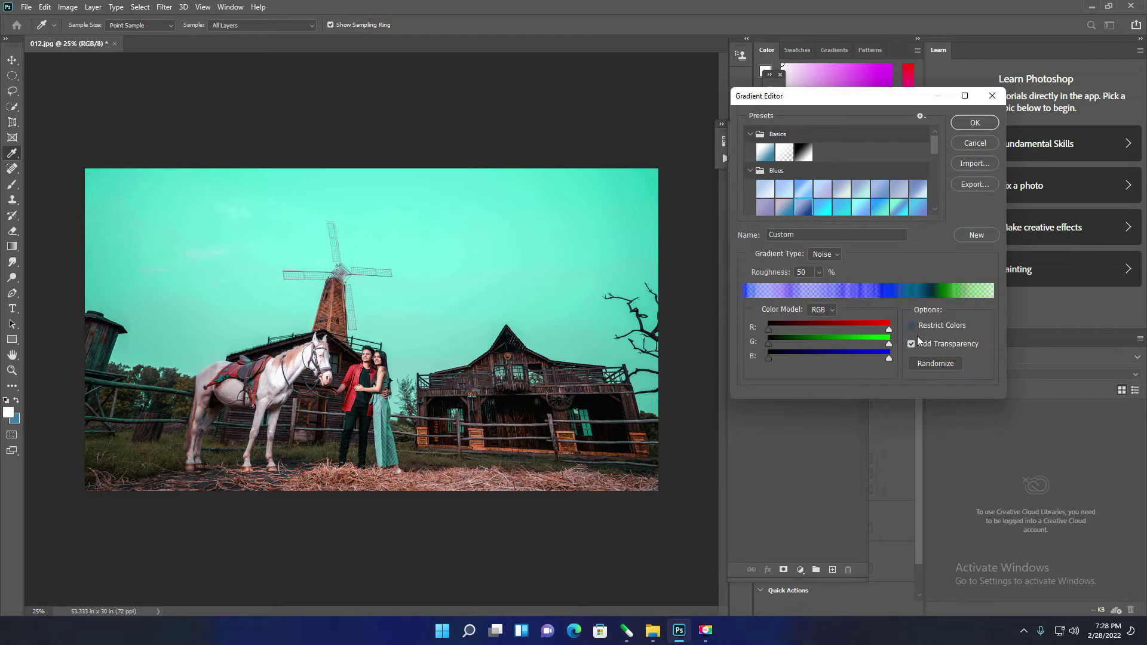
click(916, 344)
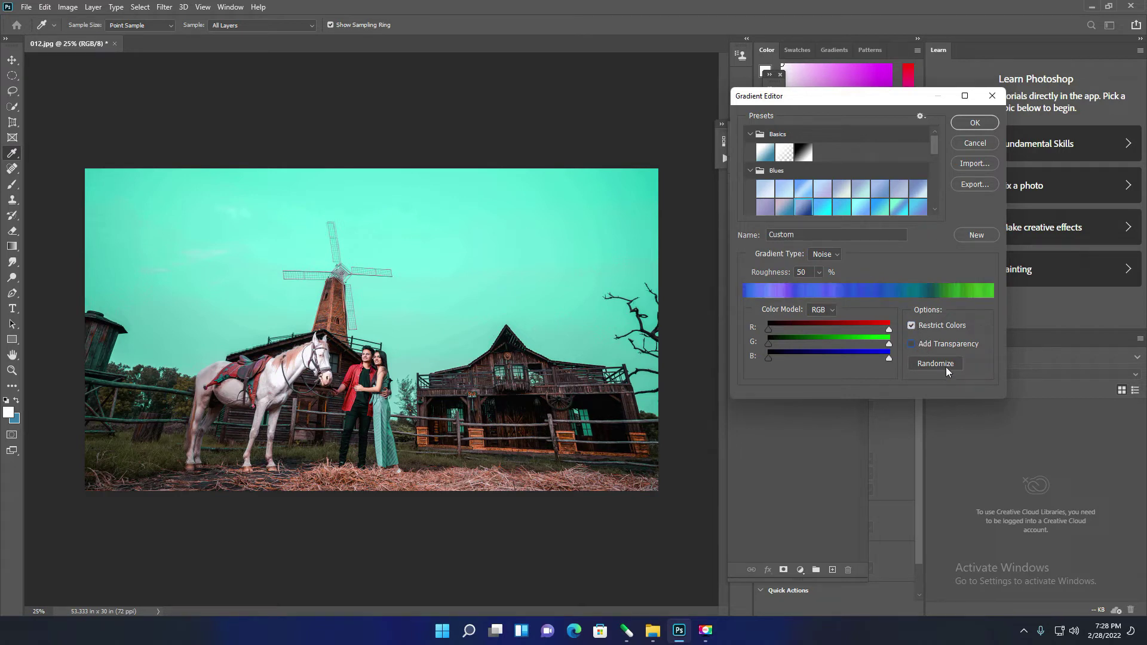
Step: Randomize the noise gradient five times until it is yellow-green, then confirm it
click(942, 363)
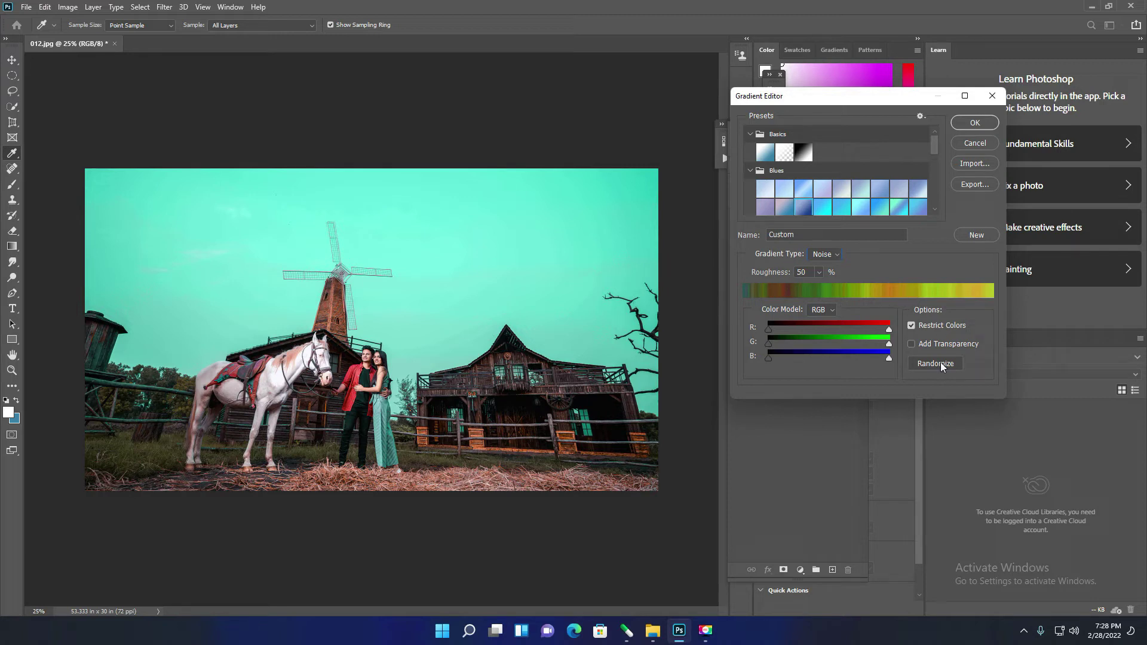
click(941, 364)
click(941, 364)
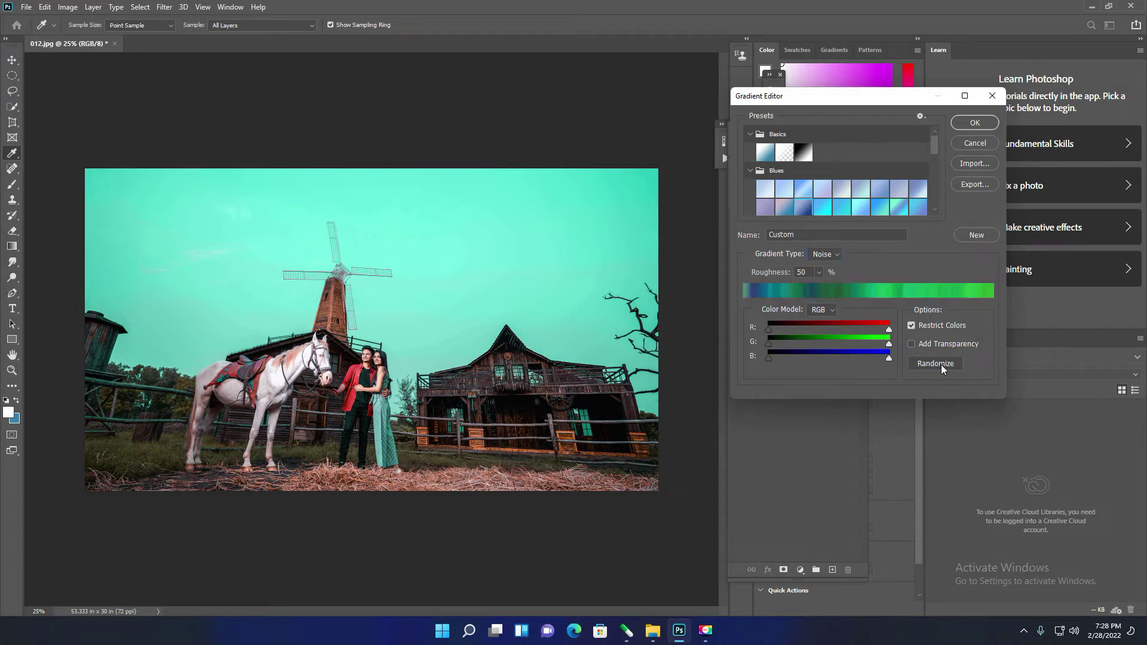
click(948, 364)
click(948, 365)
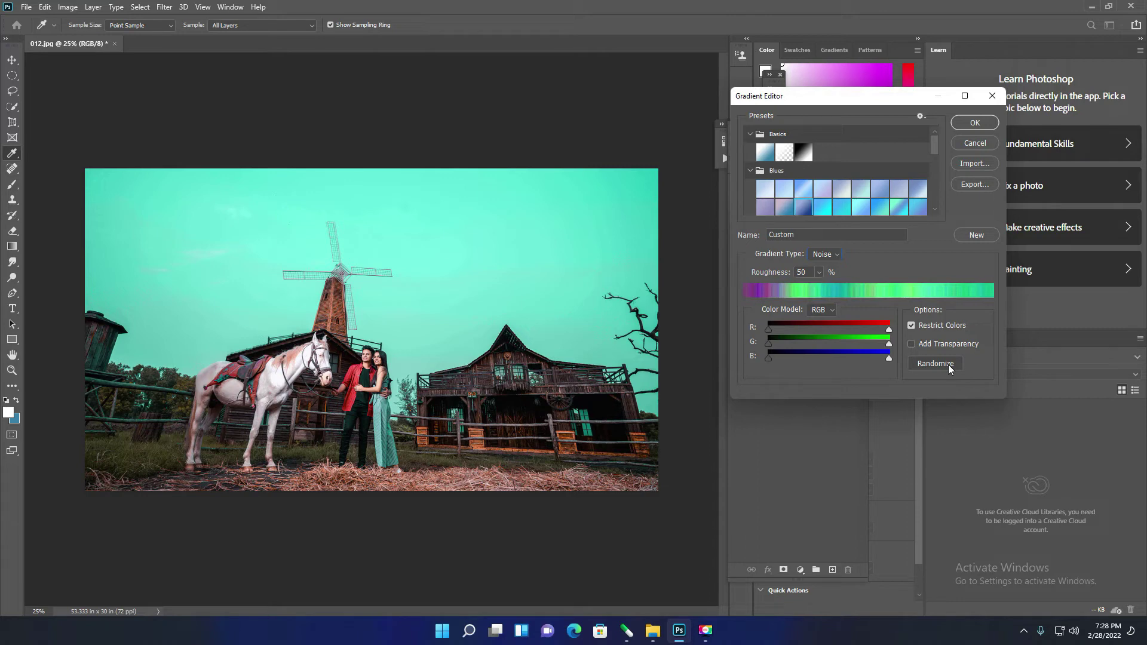
click(975, 123)
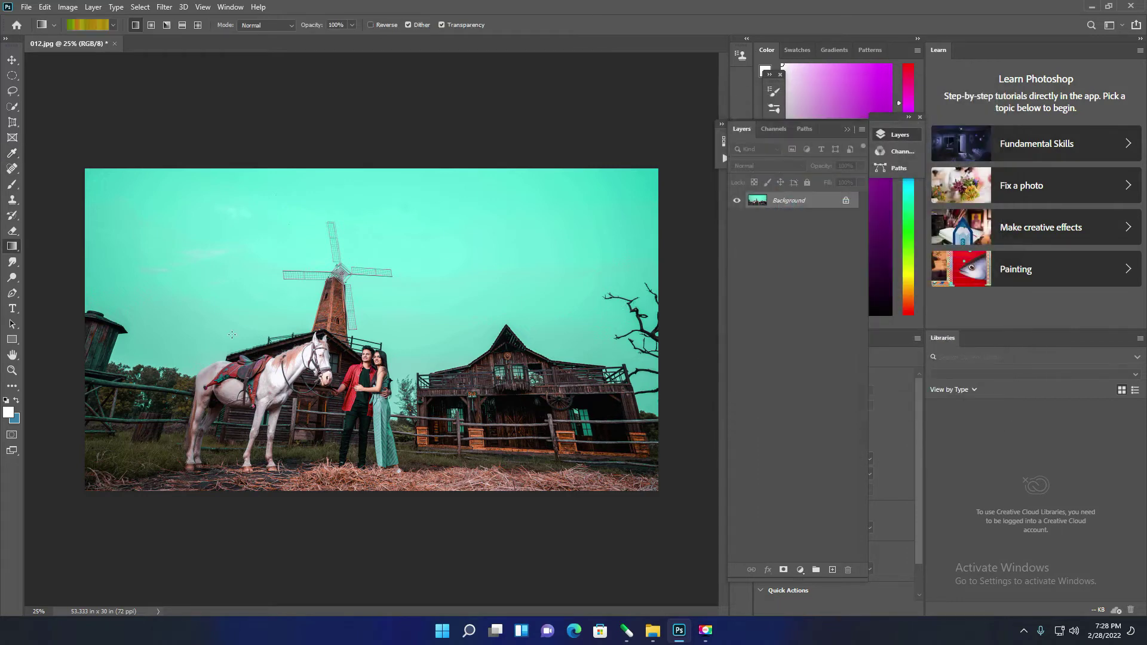
Step: Test-fill the noise gradient, undo it, and turn Restrict Colors off
drag(641, 342, 645, 346)
key(ctrl+z)
click(95, 24)
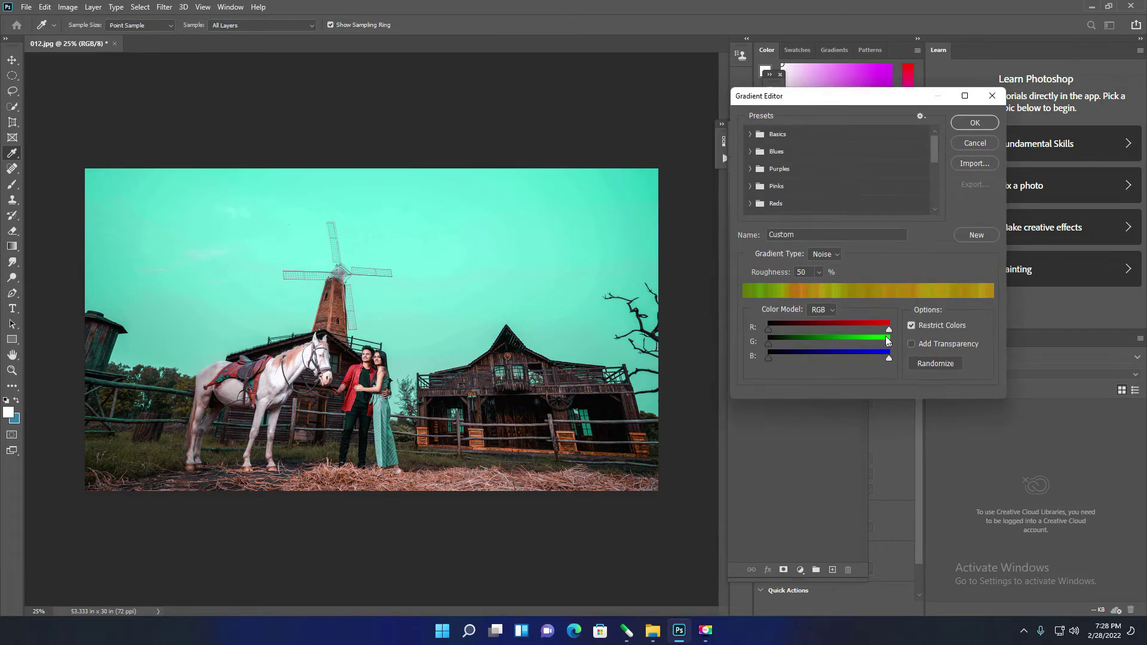
click(912, 325)
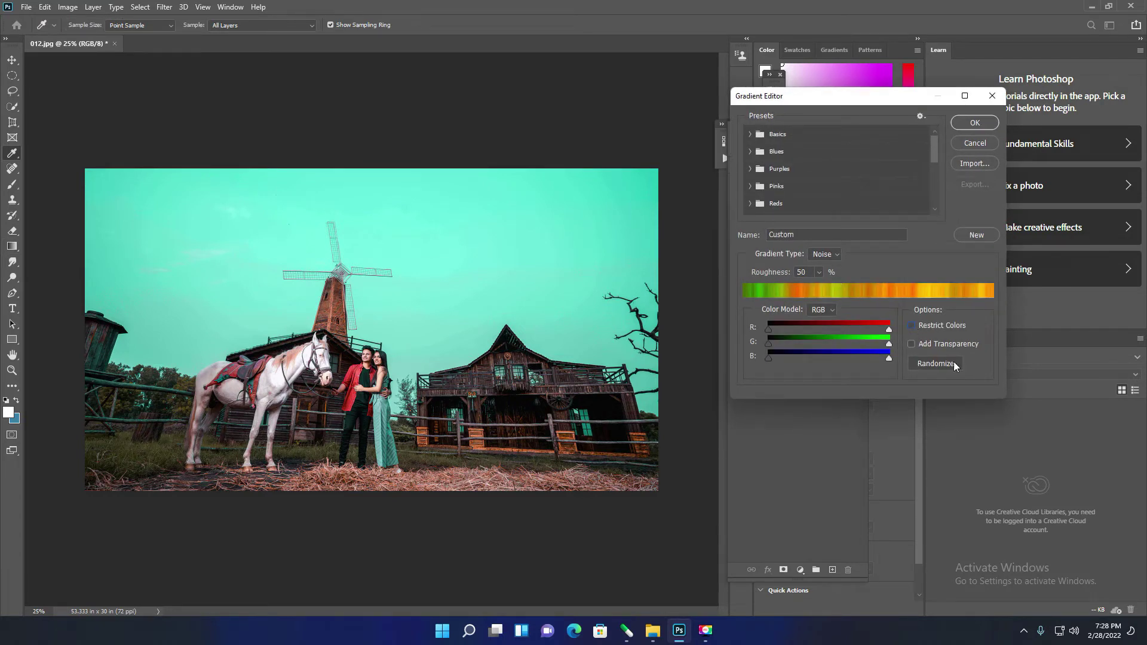
Step: Lower roughness to 5% for a smooth orange-to-yellow gradient, test-fill it, and undo
click(819, 272)
drag(820, 285, 793, 288)
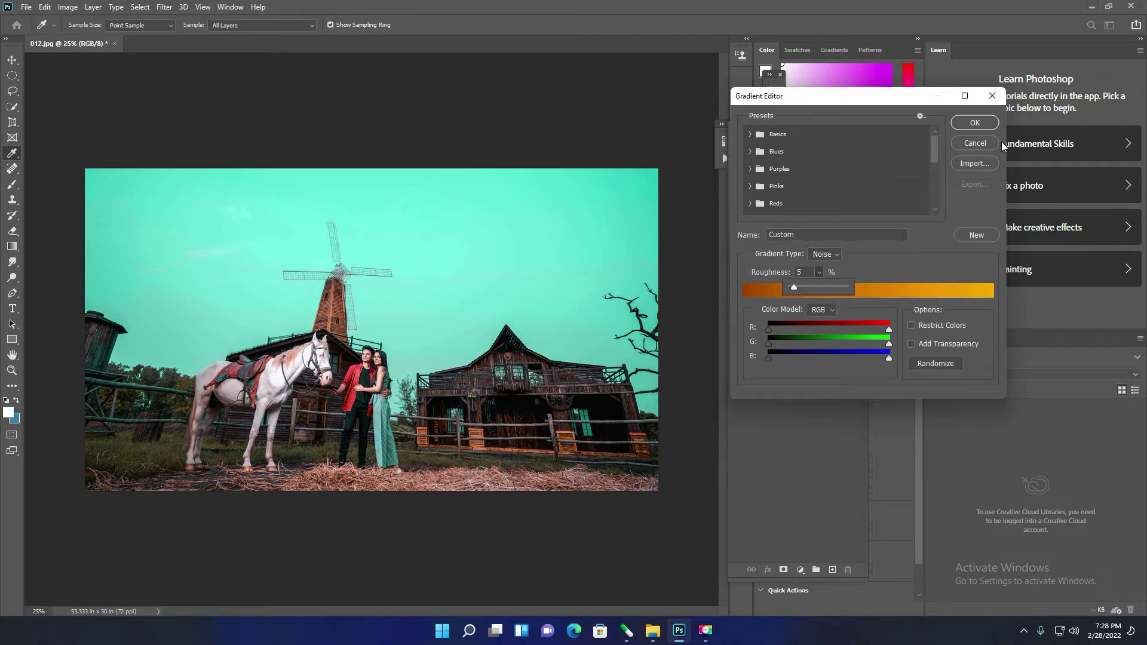
click(974, 122)
drag(210, 289, 632, 354)
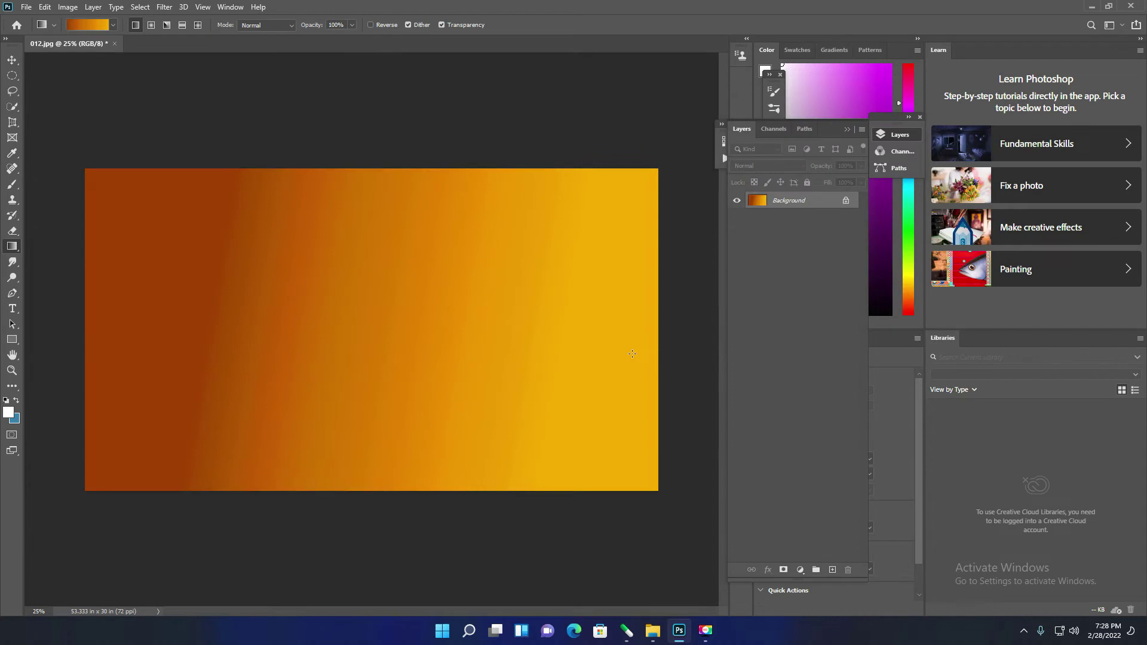
key(ctrl+z)
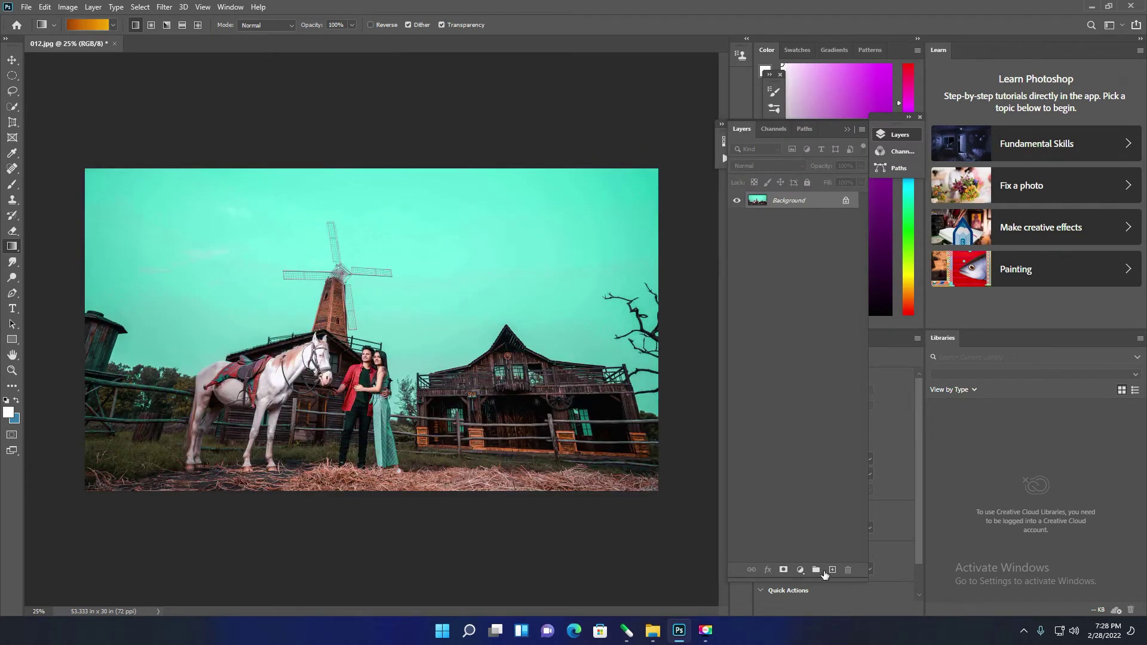
Step: Add an empty layer above Background and set the gradient type to Solid
click(829, 569)
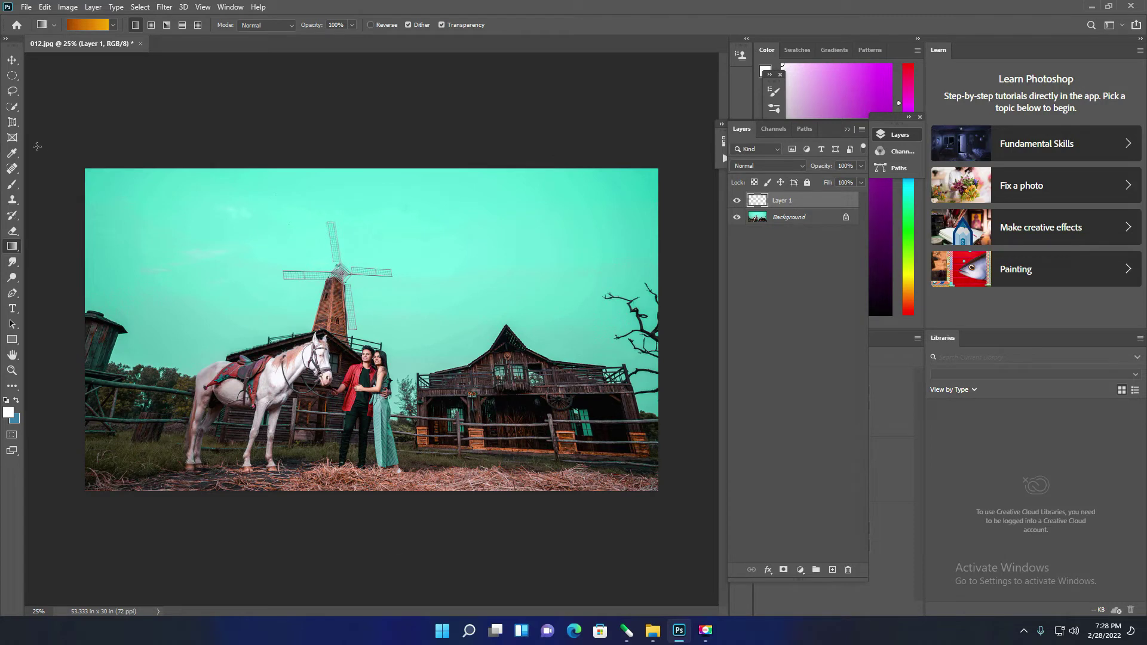
click(87, 27)
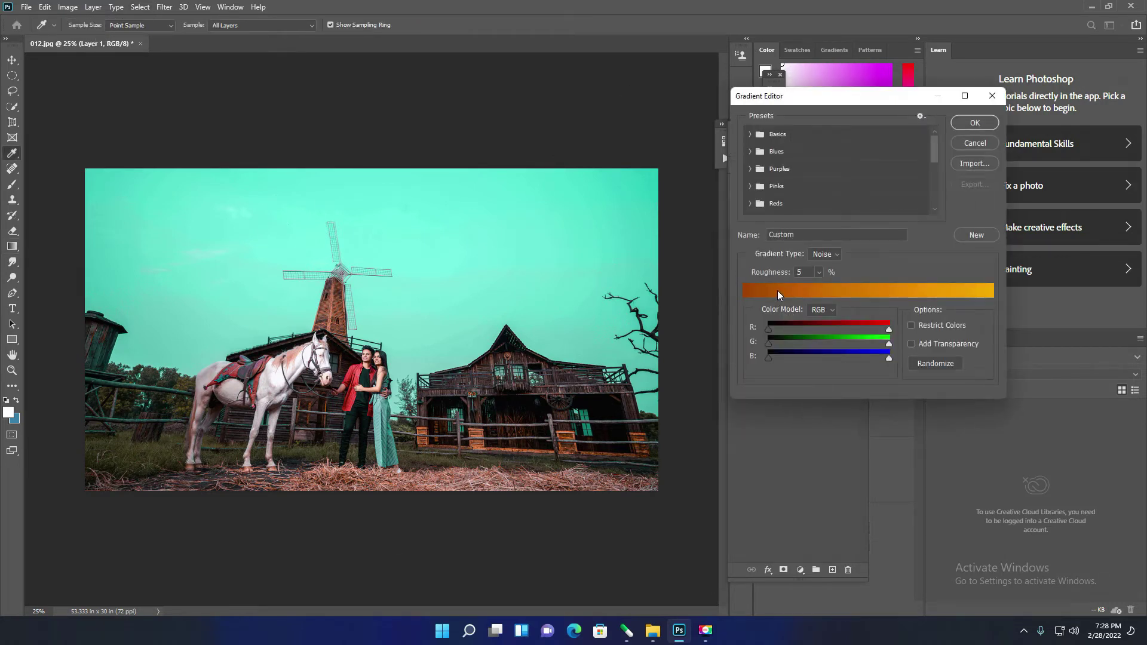
click(834, 256)
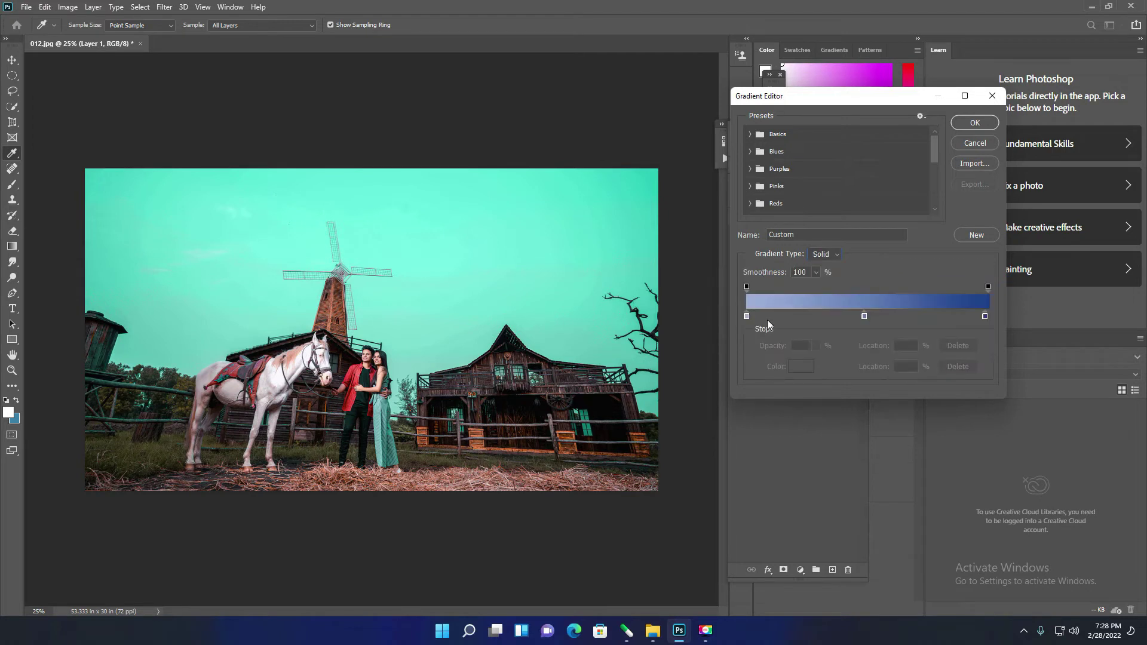
Step: Eyedrop the sky's teal from the photo into the left, right and middle colour stops
click(747, 316)
click(371, 173)
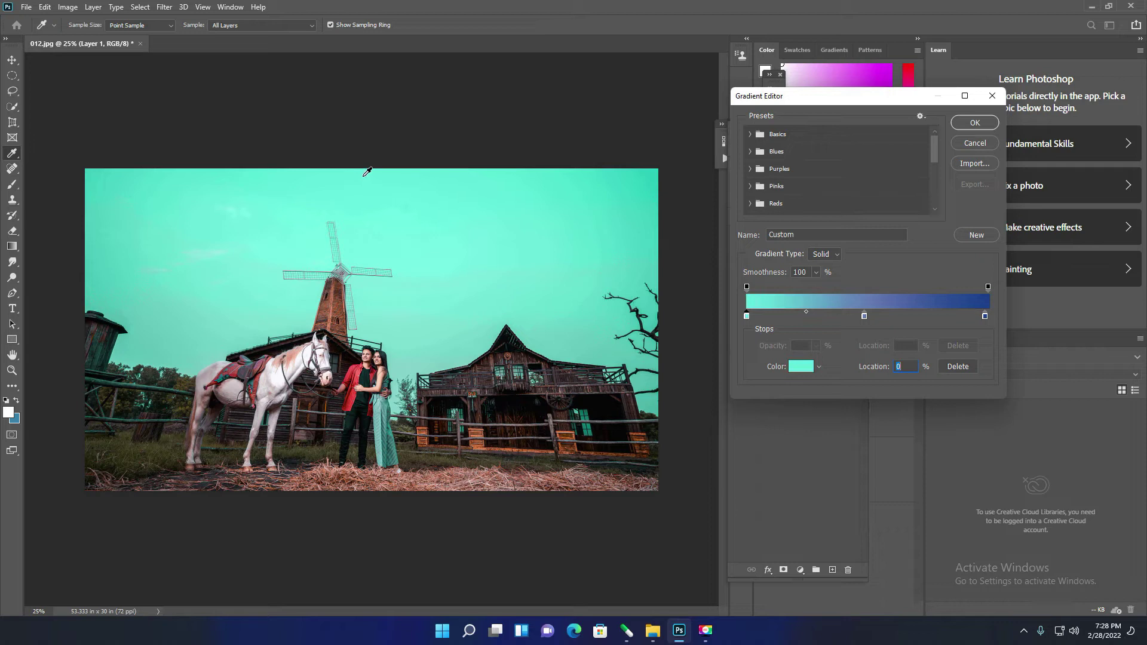
click(986, 317)
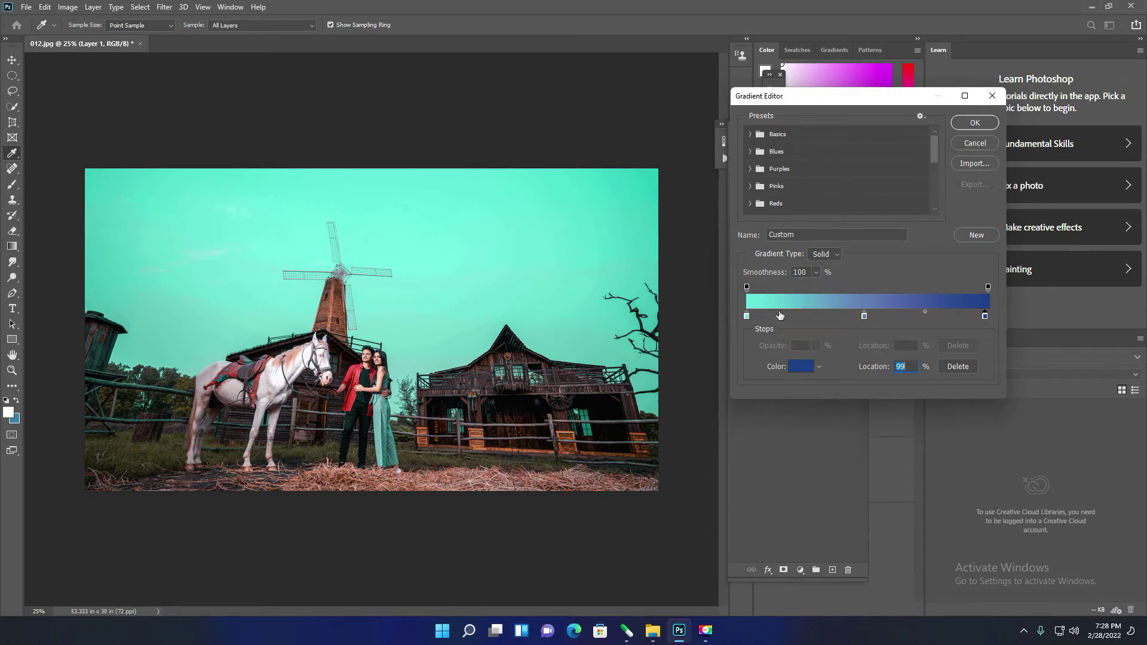
click(662, 266)
click(648, 270)
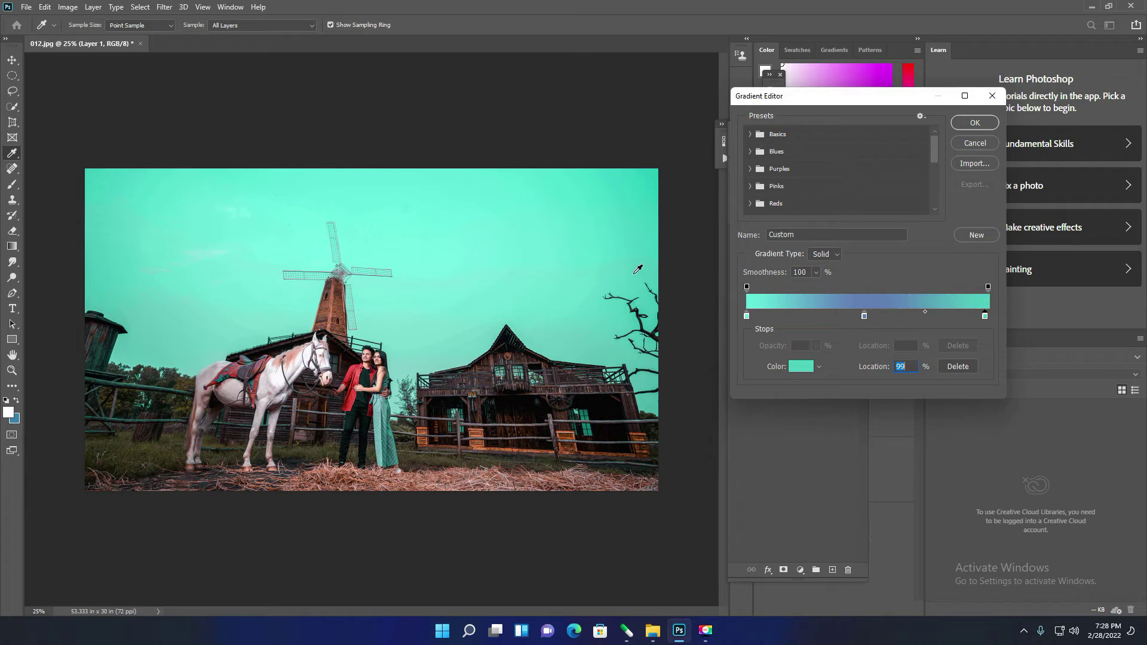
click(864, 316)
click(493, 213)
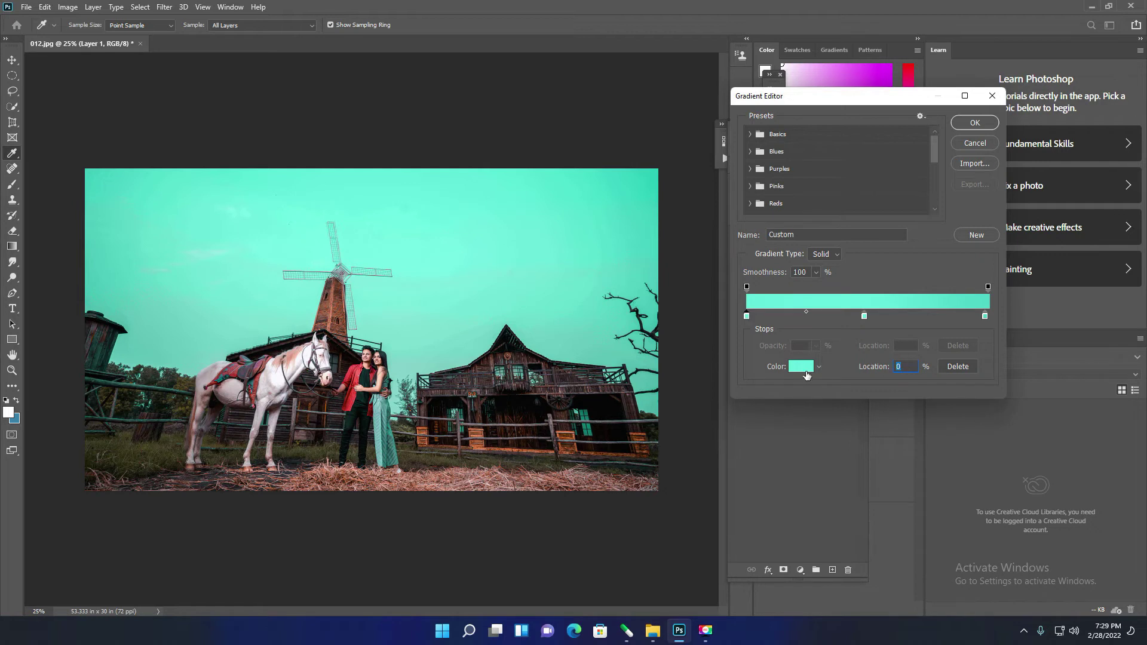
Step: Make the selected colour stop a more saturated teal in the Color Picker
click(806, 367)
mouse_move(319, 367)
mouse_down()
mouse_move(345, 366)
mouse_move(319, 387)
mouse_up()
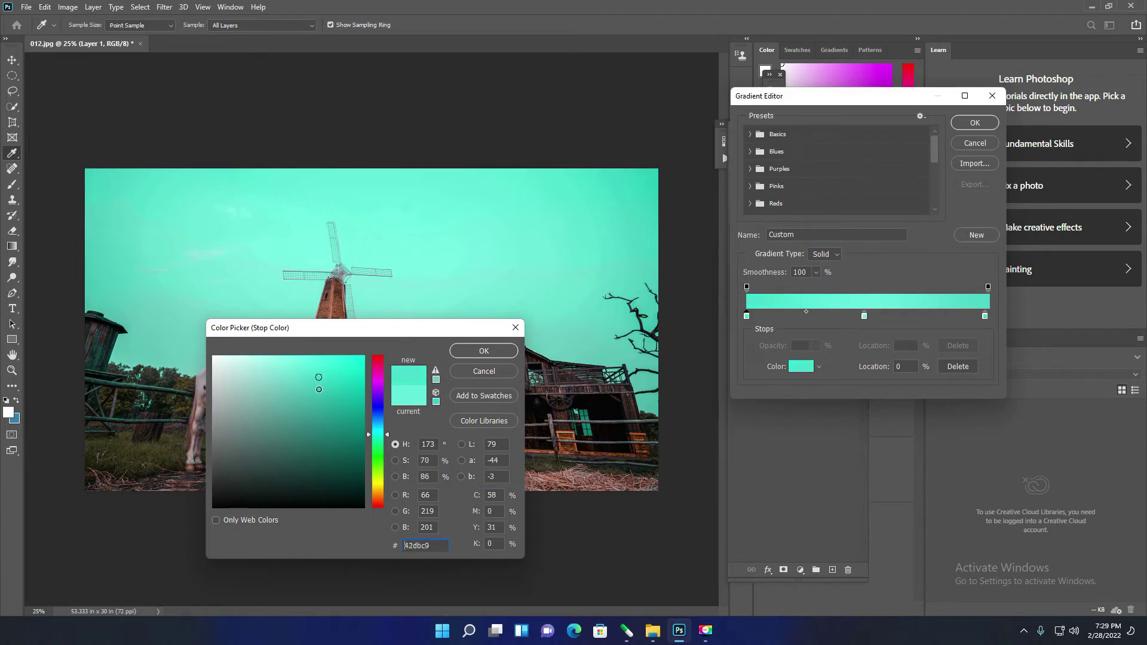
click(504, 351)
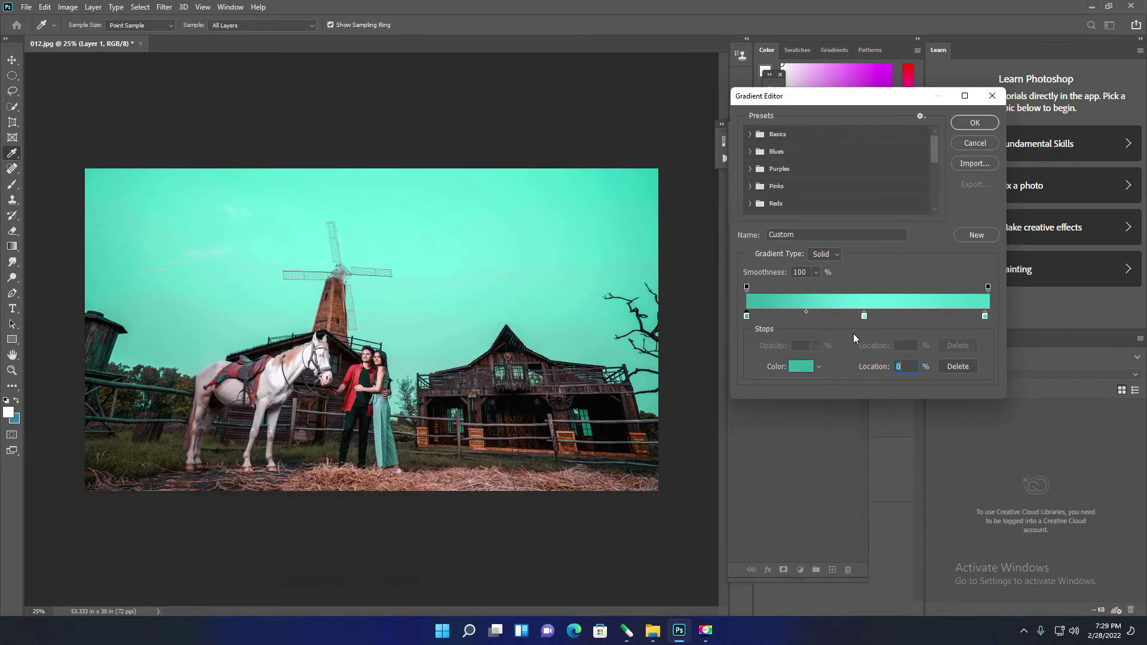
Step: Set the middle stop to a mid teal, after briefly trying a magenta hue
click(865, 316)
click(802, 369)
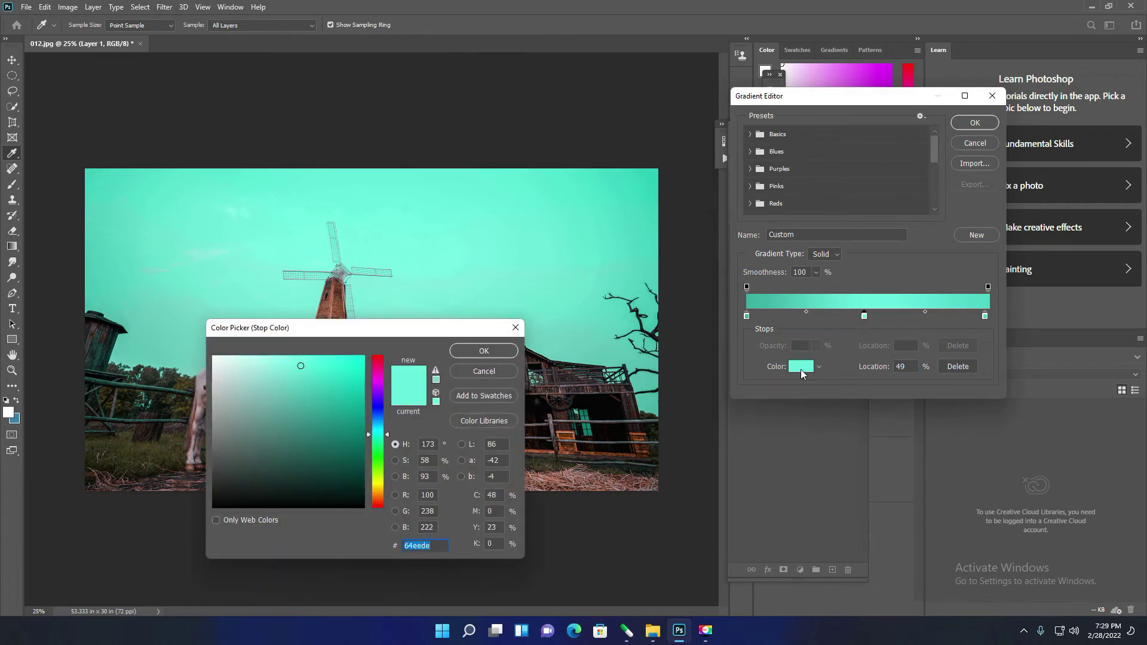
drag(346, 393, 351, 396)
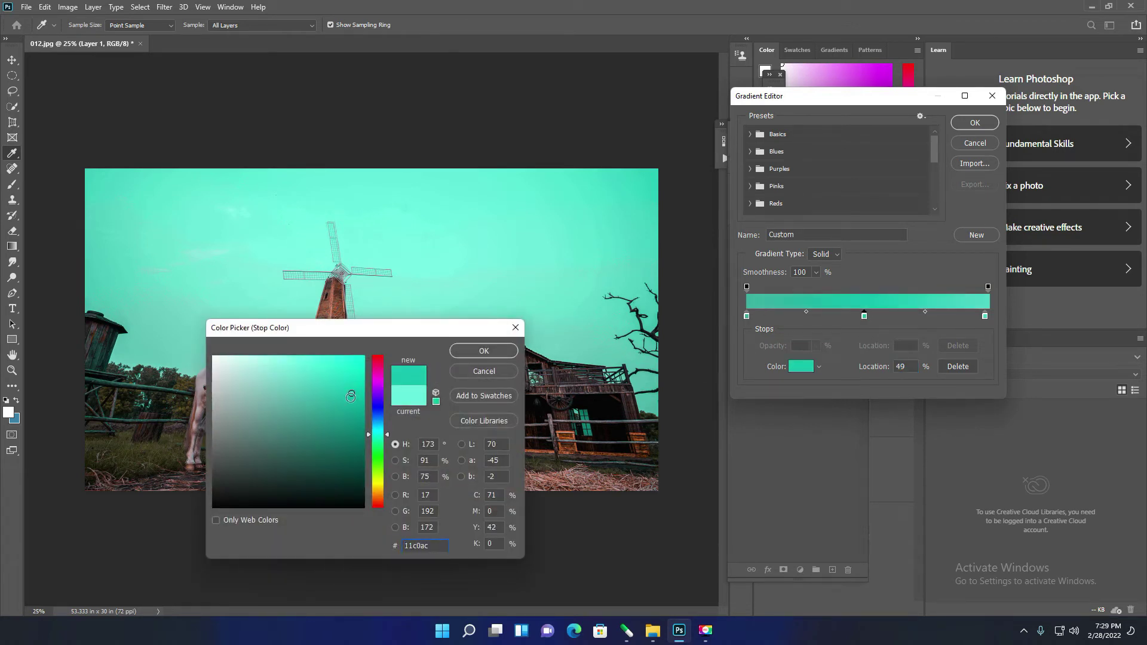
click(378, 370)
mouse_move(351, 392)
mouse_down()
mouse_move(348, 366)
mouse_move(330, 411)
mouse_up()
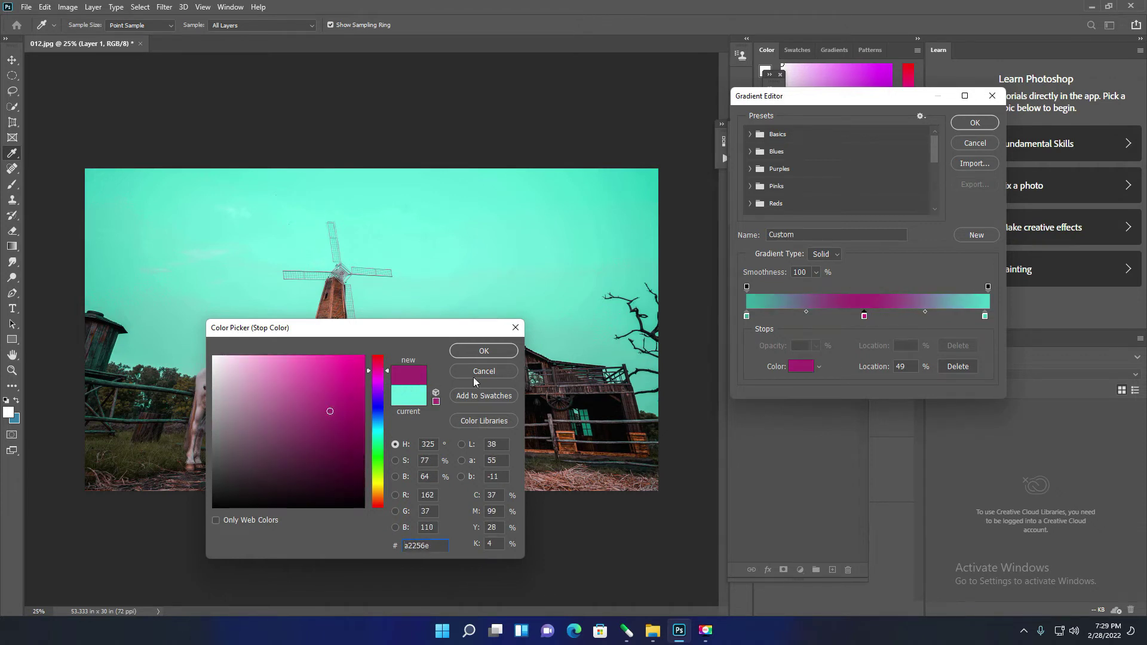
click(392, 397)
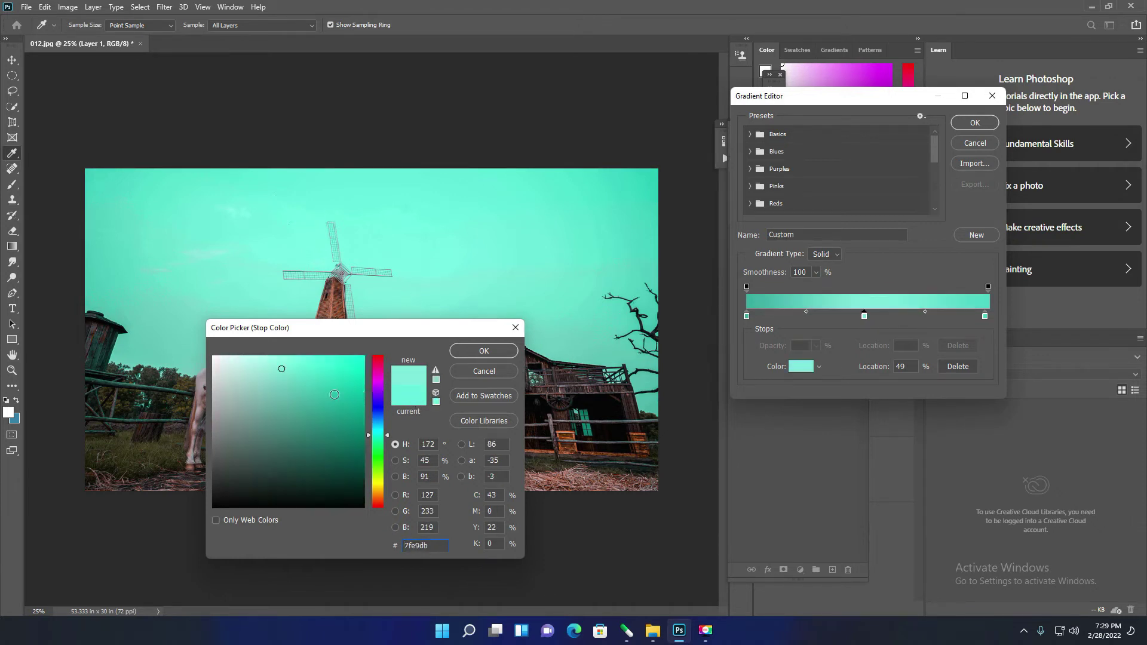
click(251, 364)
drag(310, 380, 333, 387)
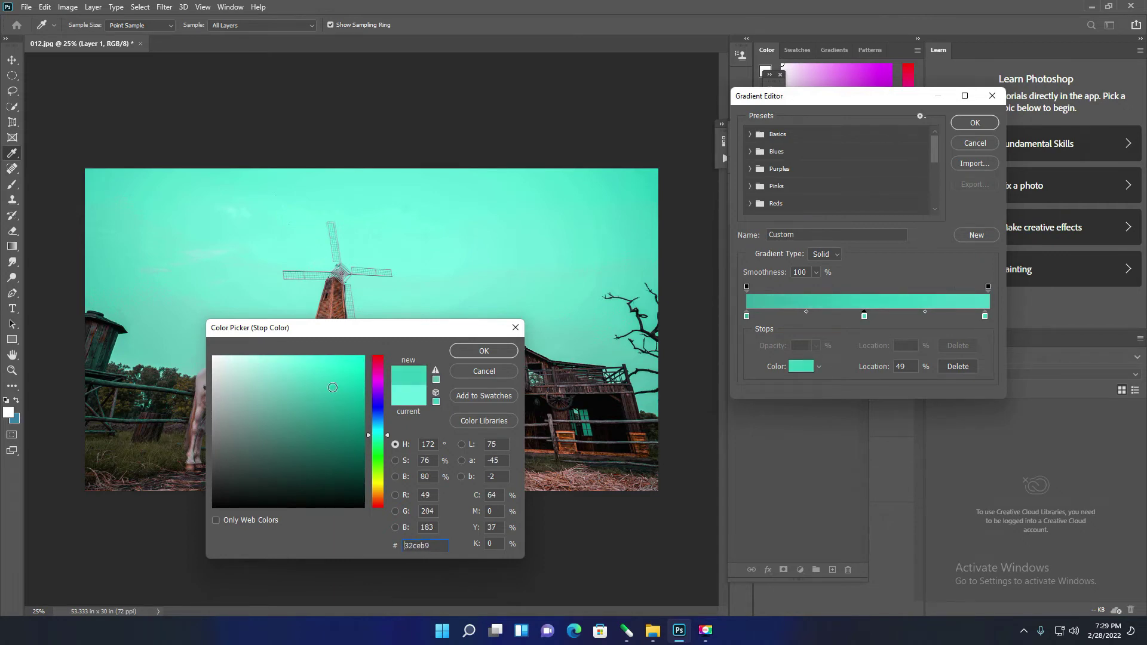
click(484, 351)
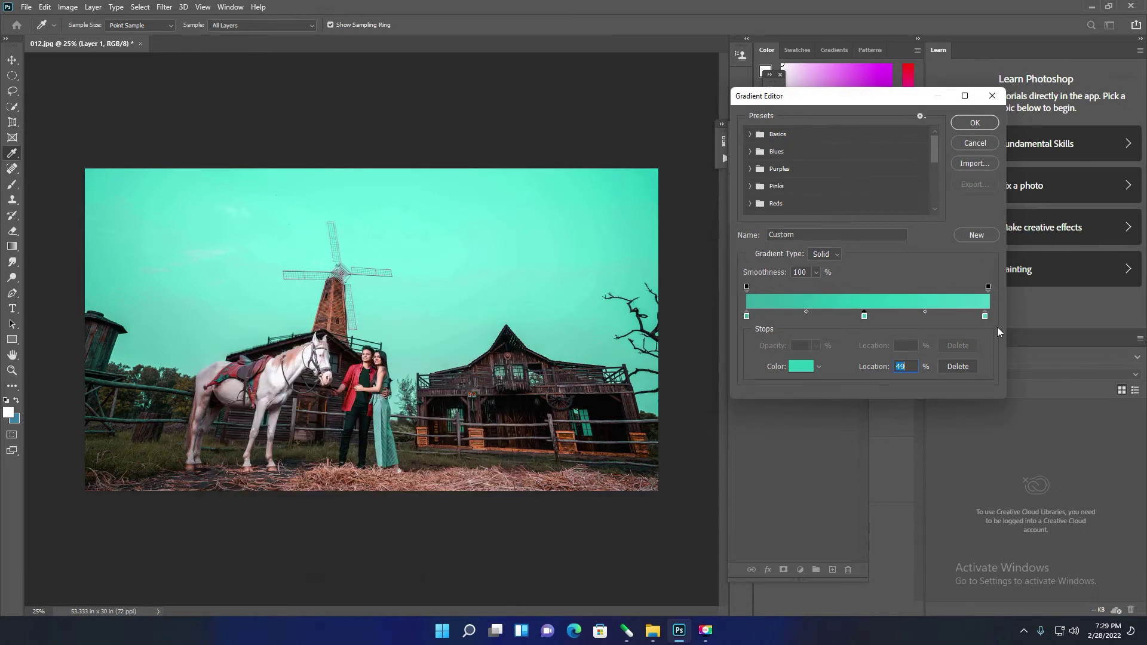
Step: Set the right-end stop to pale cyan a5fdf3 and reselect the middle stop
click(985, 316)
click(801, 366)
click(274, 372)
drag(273, 372, 265, 356)
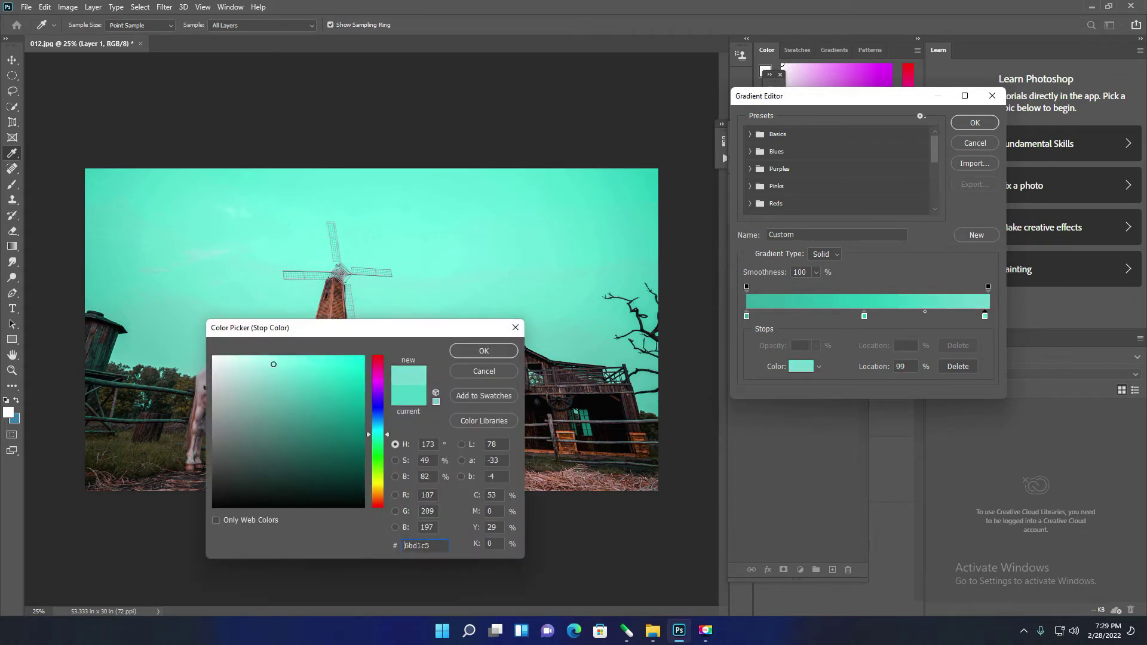
click(484, 352)
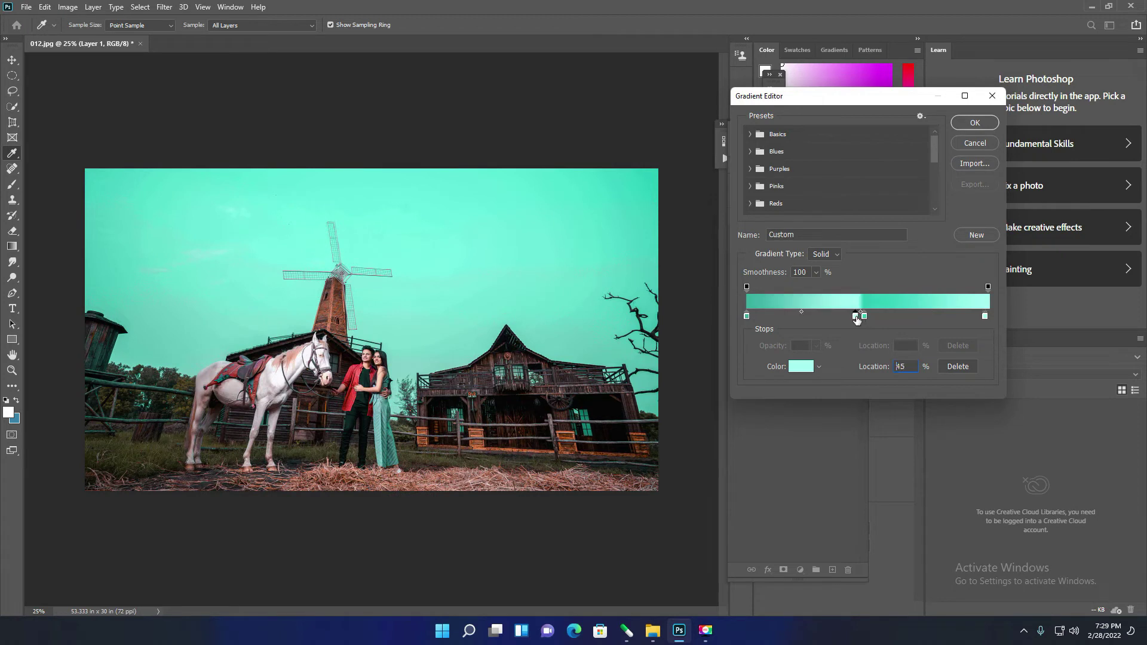
click(865, 316)
Step: Move the middle teal stop to about 36%, save the gradient as a new preset, and confirm
drag(867, 322, 839, 325)
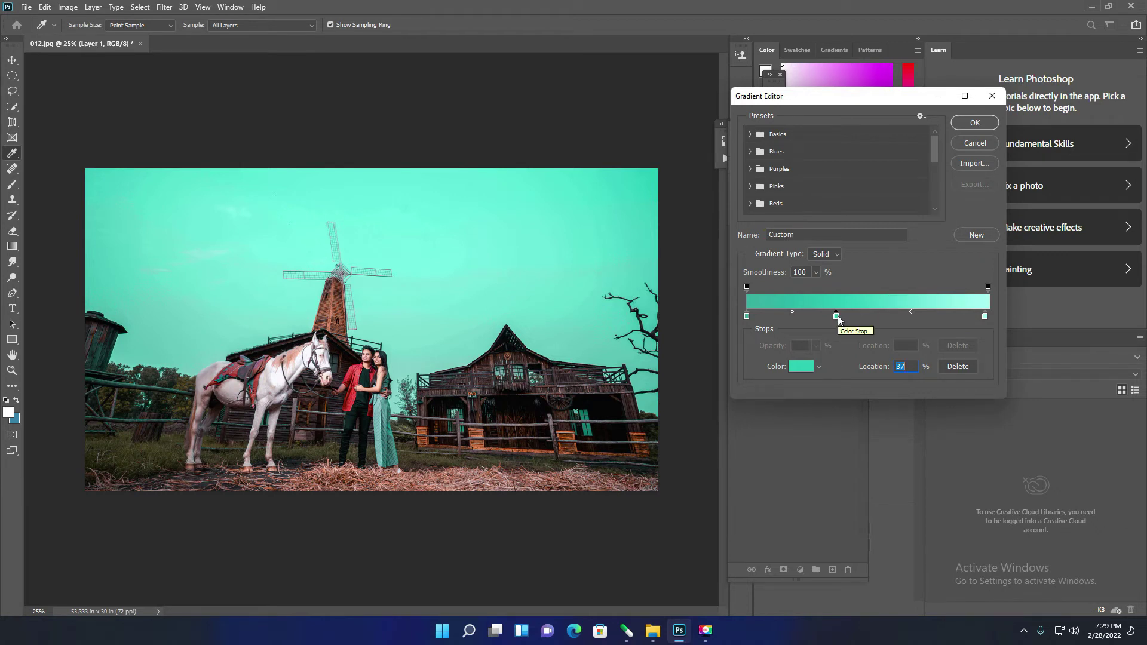
mouse_move(837, 316)
mouse_down()
mouse_move(826, 316)
mouse_move(916, 315)
mouse_up()
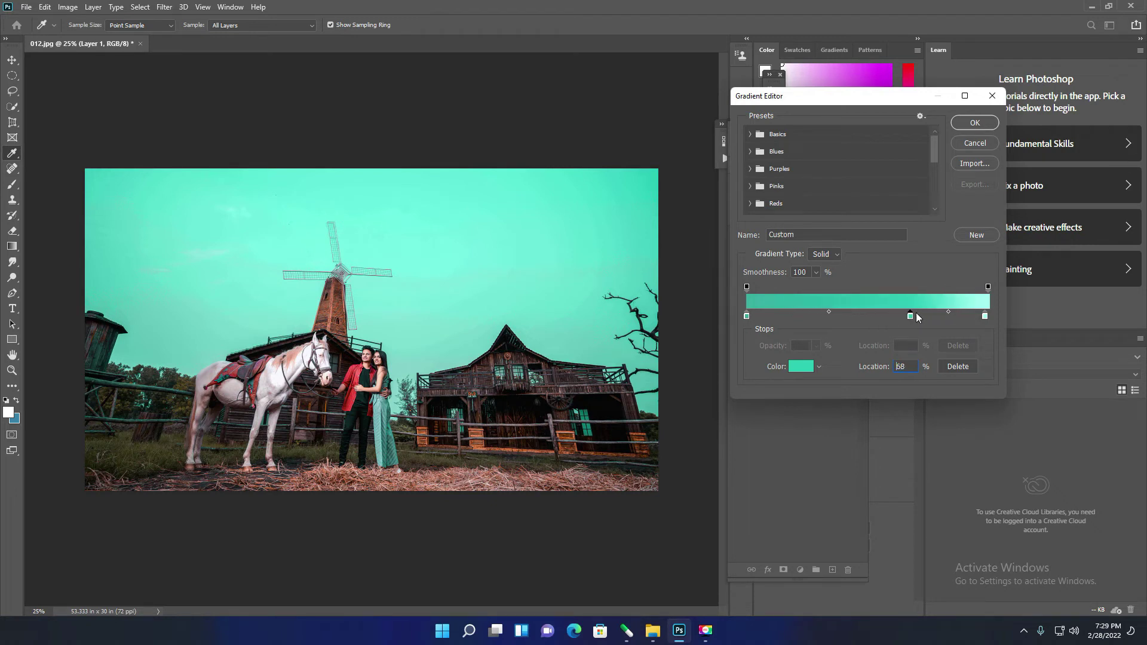
drag(917, 315, 835, 322)
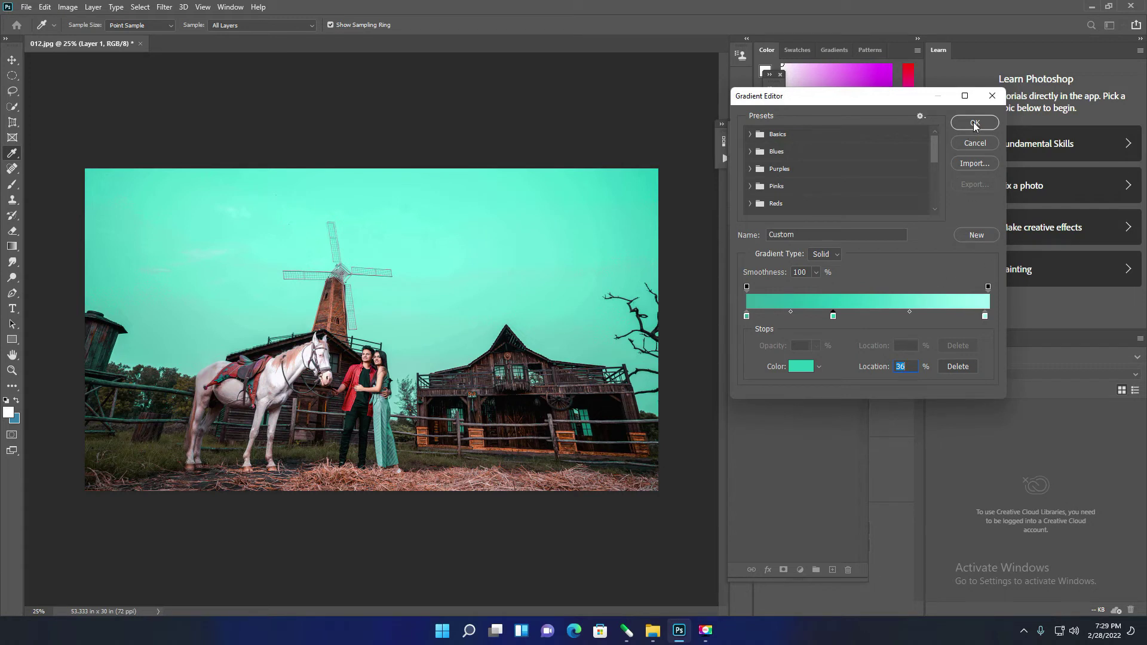
click(983, 239)
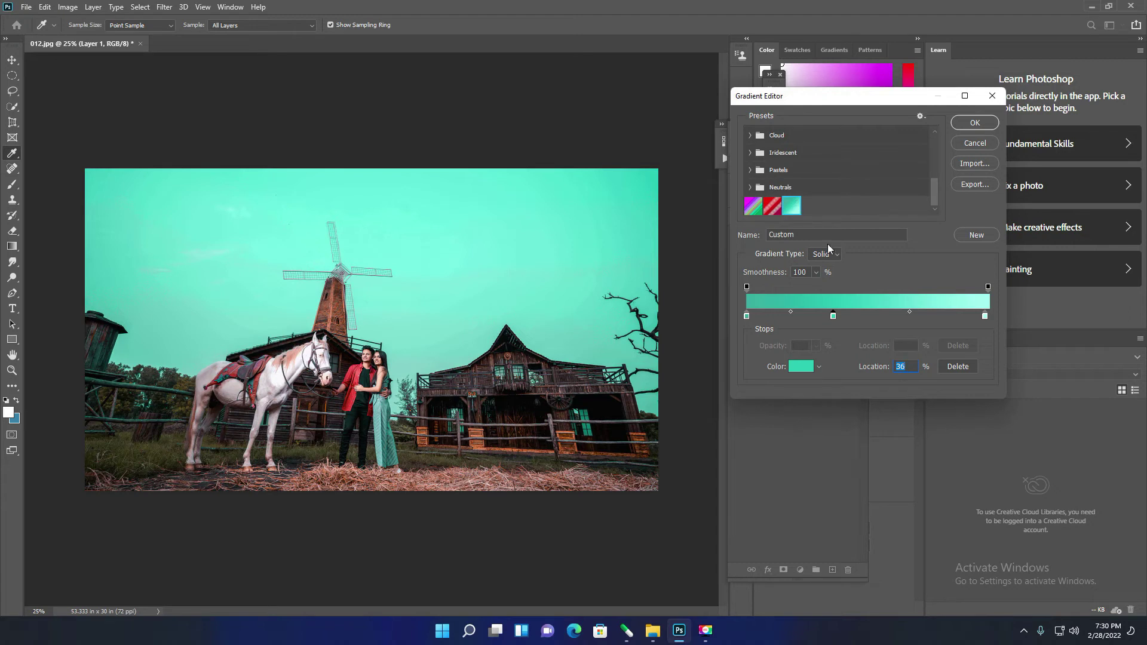
click(986, 316)
click(975, 122)
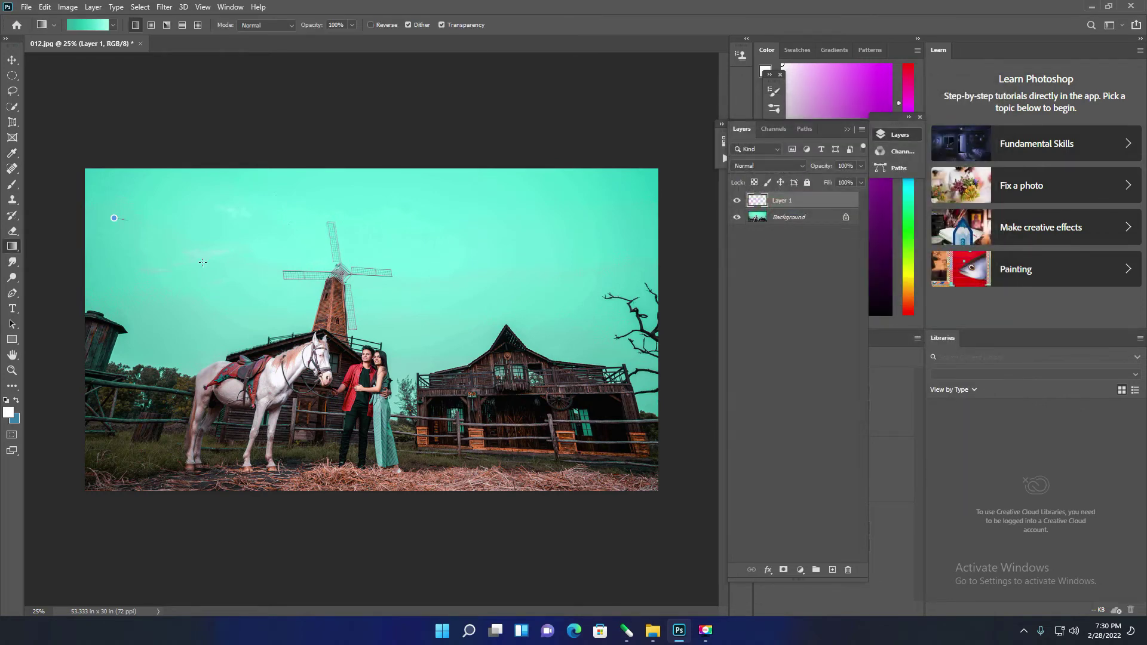
Step: Fill Layer 1 with the teal-to-pale-cyan gradient across the photo and open the blend modes list
drag(203, 263, 515, 368)
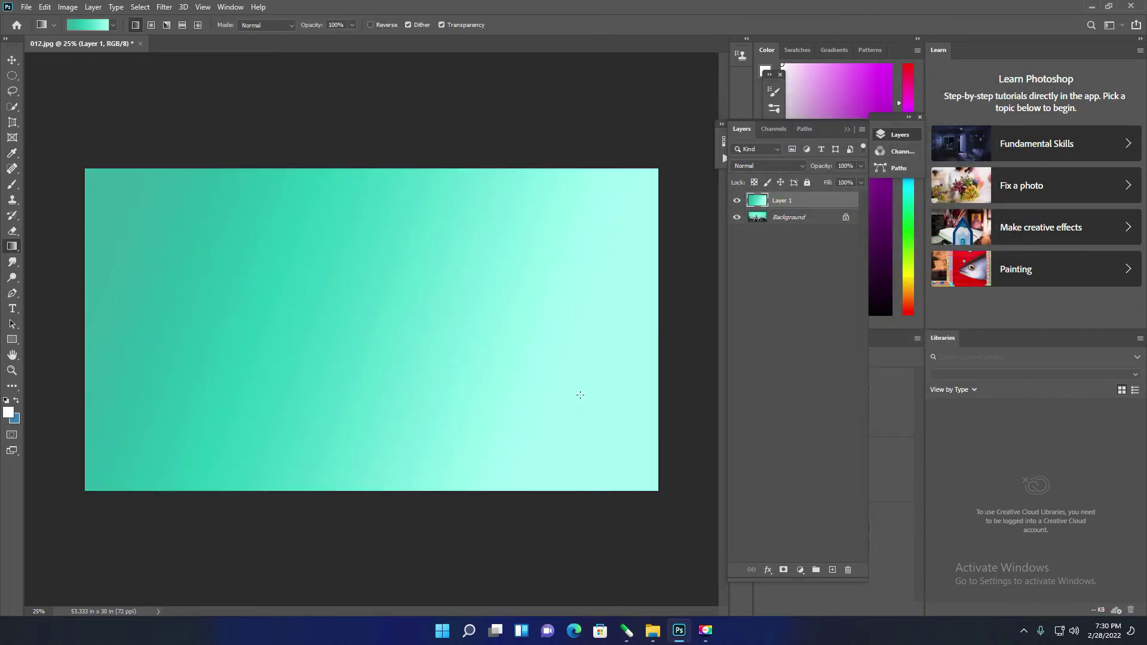
click(801, 169)
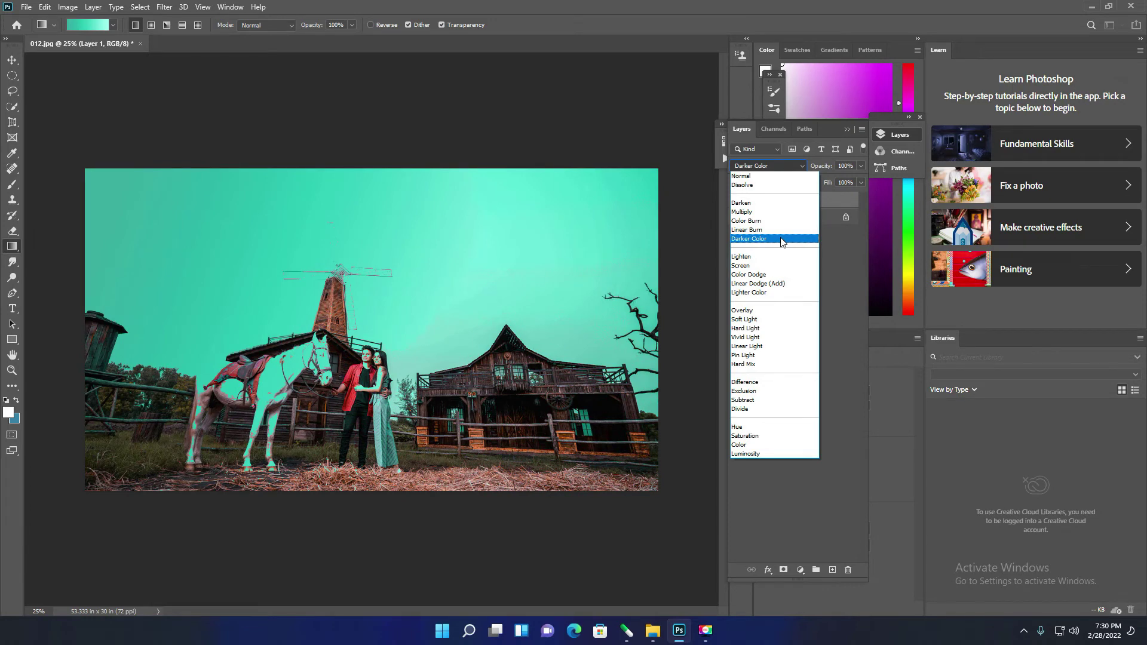
Step: Preview Layer 1 blend modes from Darker Color through Difference, ending on Subtract
click(780, 239)
key(Down)
key(Down)
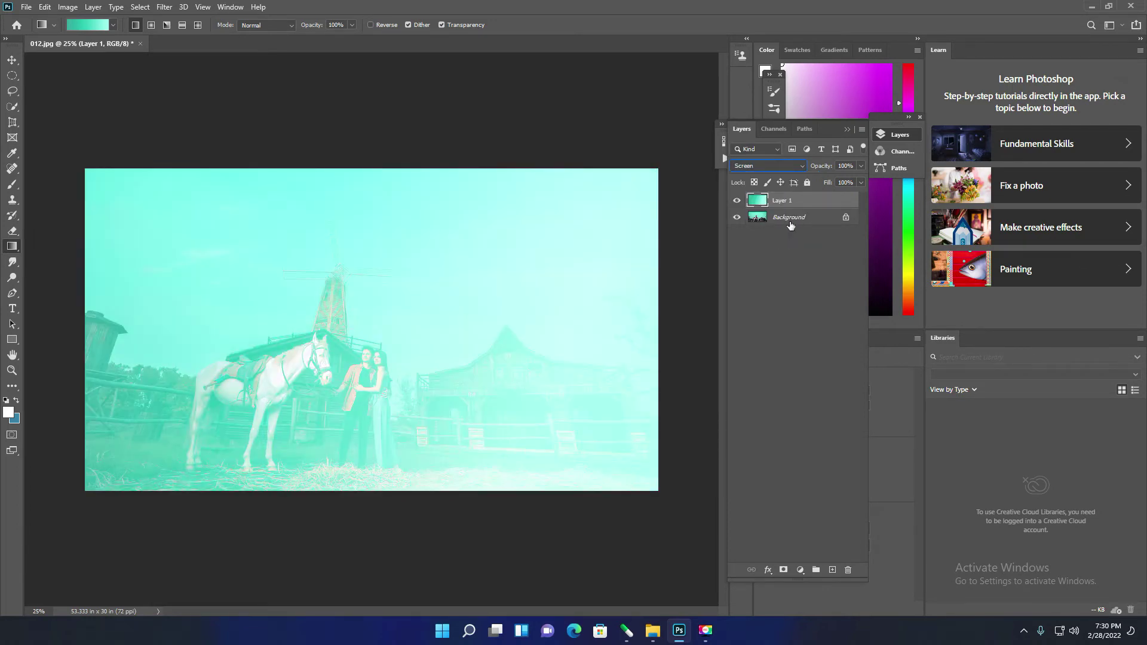
key(Down)
key(Down)
key(Down)
key(Down)
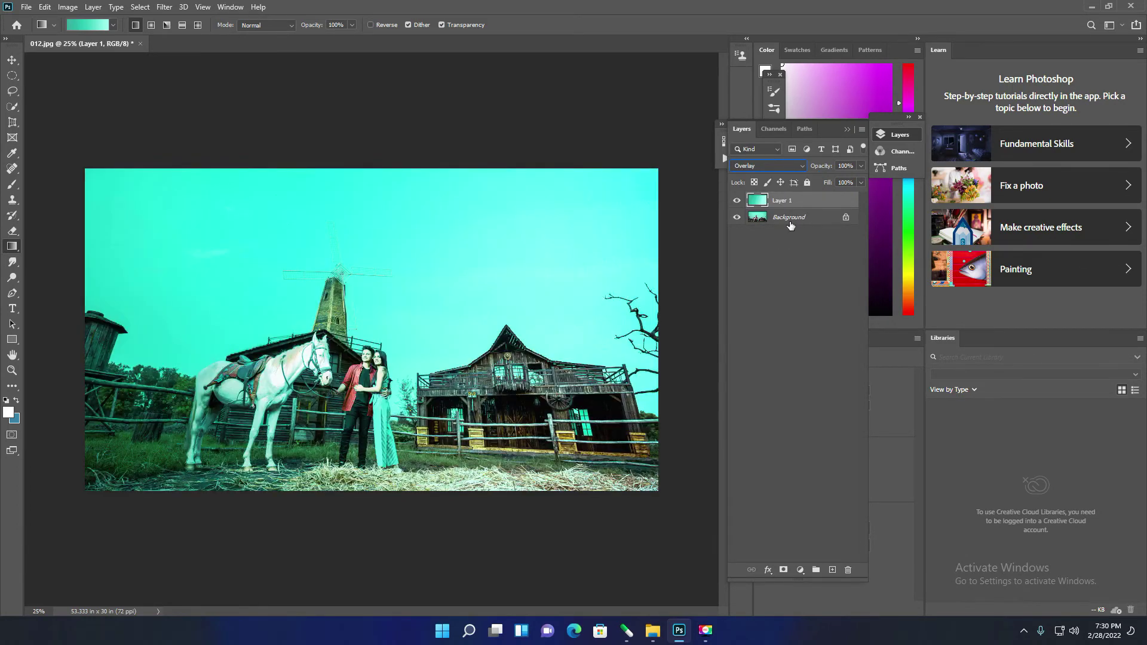
key(Down)
key(Down)
key(Down)
key(Down)
key(Down)
key(Down)
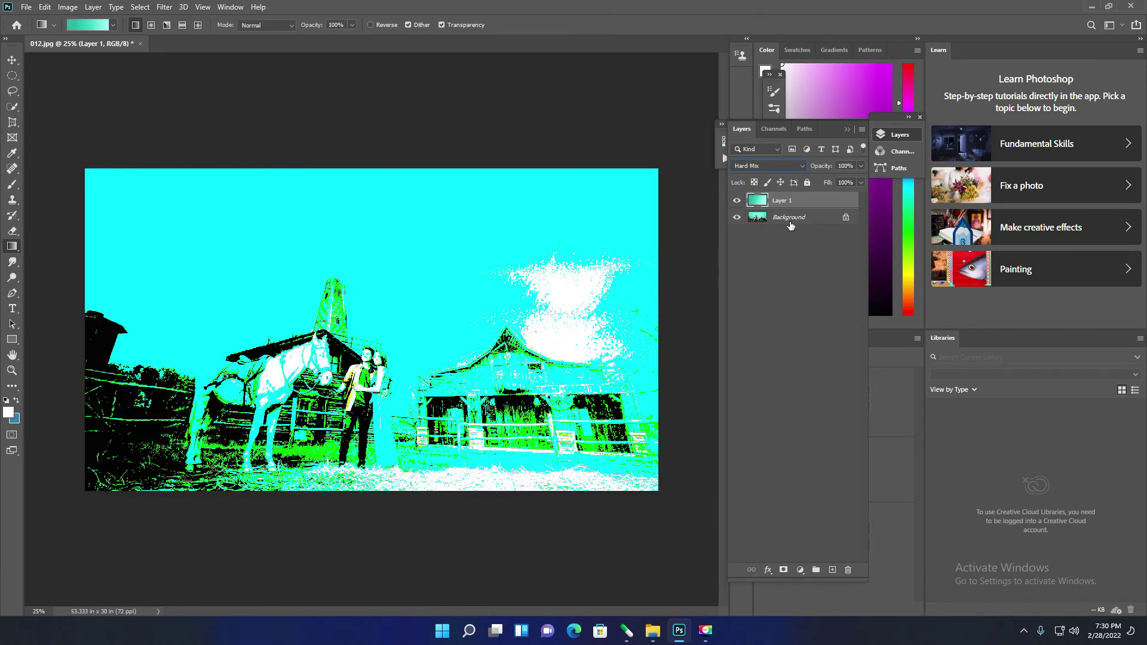
key(Down)
key(Down)
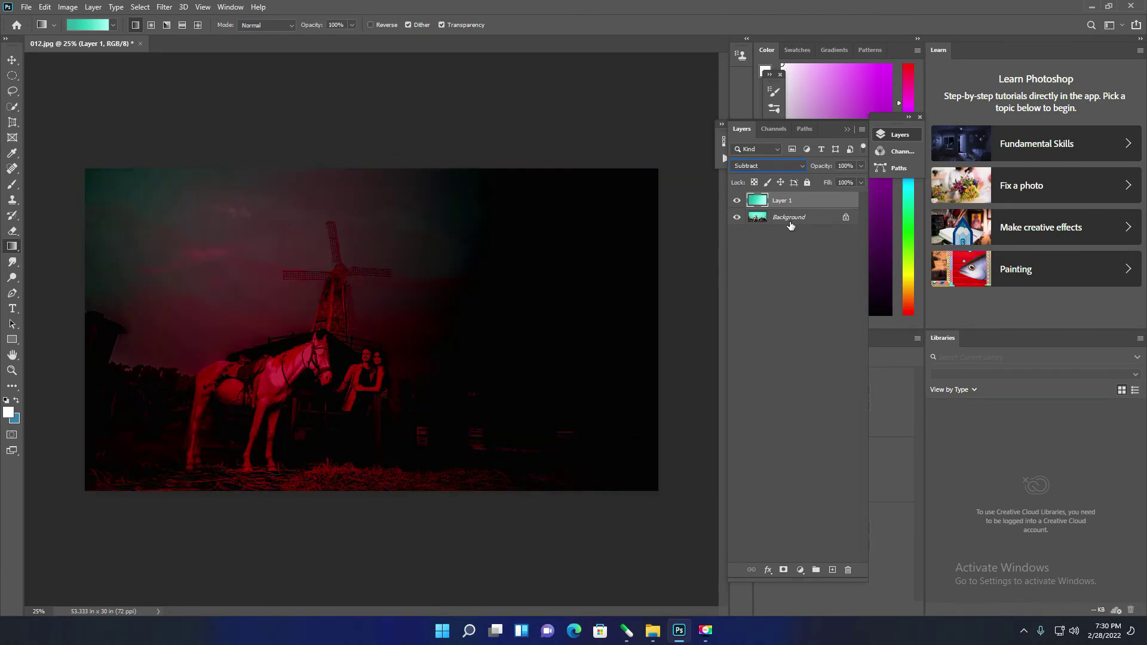
key(Up)
Step: Lower Layer 1's opacity below half and toggle its visibility to compare with the original
click(861, 166)
drag(849, 179, 825, 183)
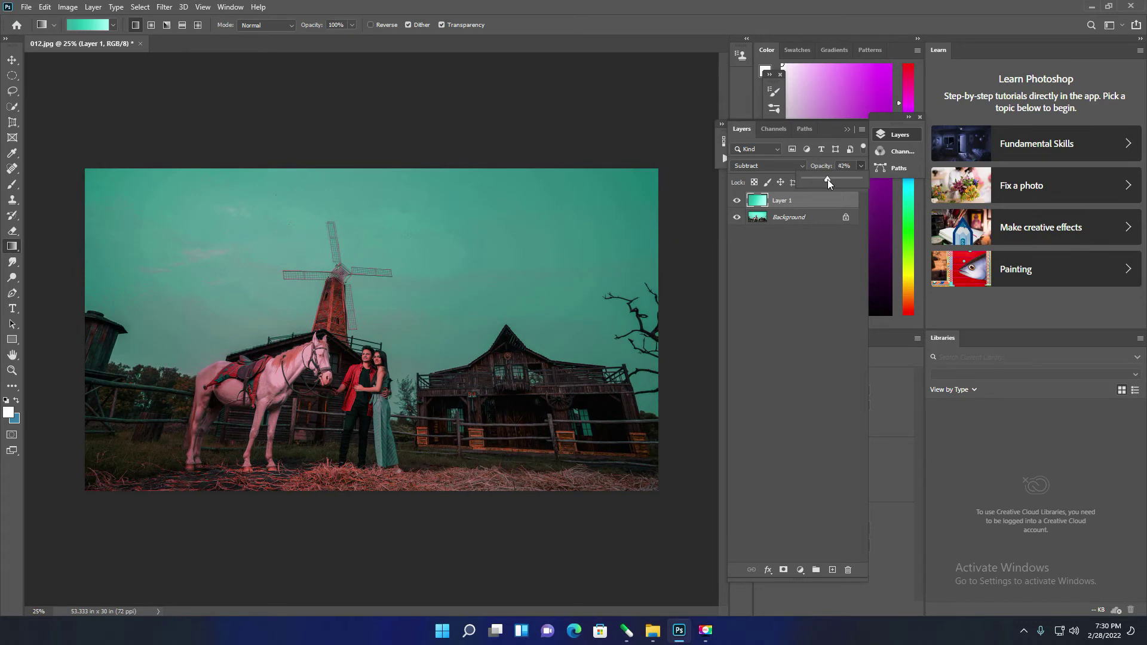
click(847, 129)
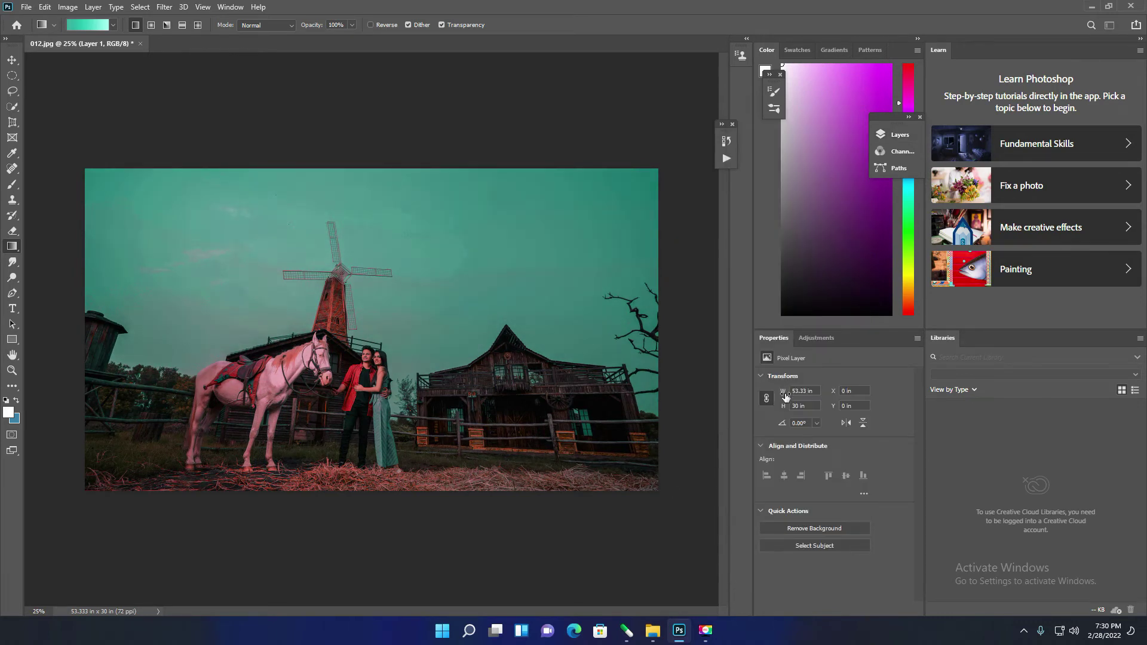
click(896, 135)
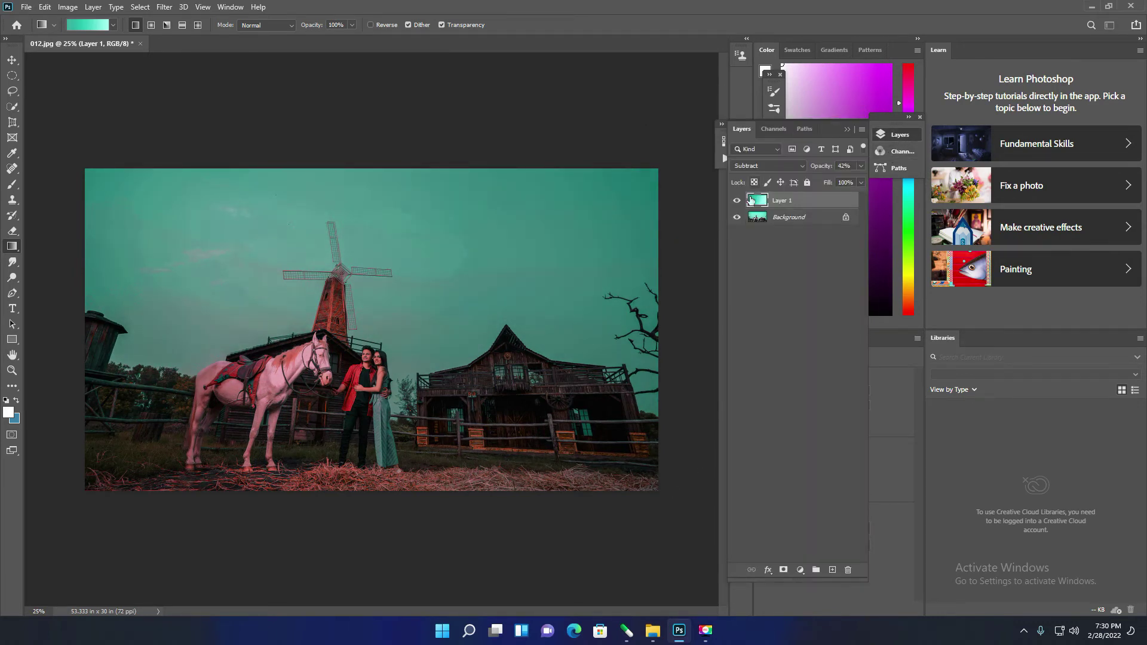
click(737, 202)
click(737, 201)
click(738, 202)
Step: Set Layer 1 to Color blend mode and raise its opacity for a stronger teal tint
click(788, 170)
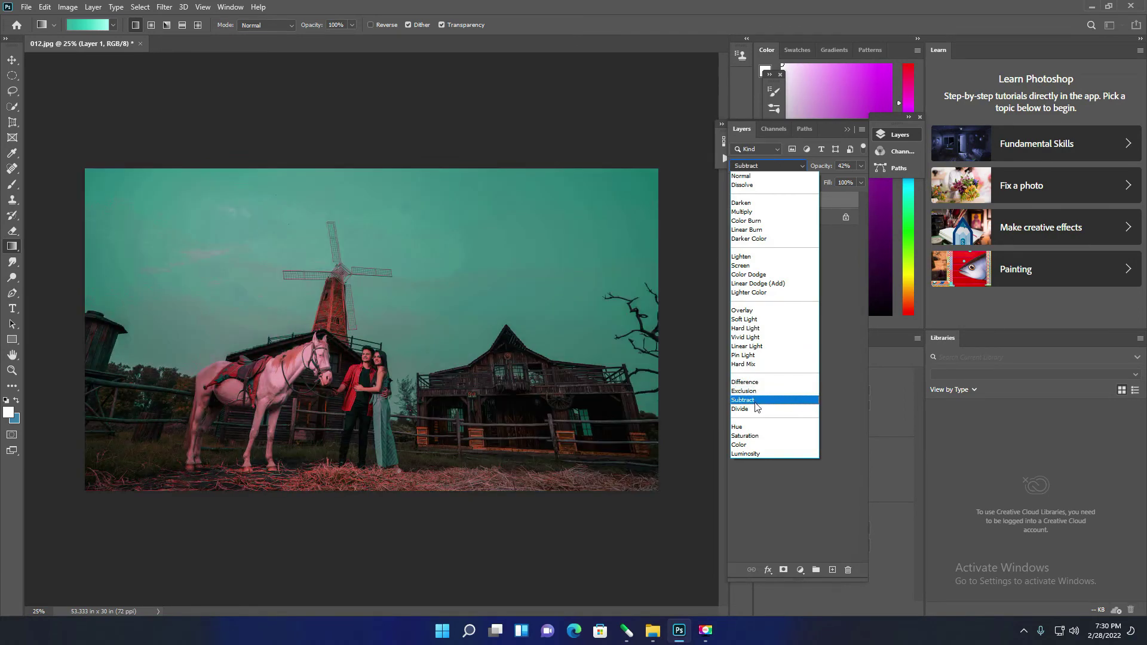
click(743, 445)
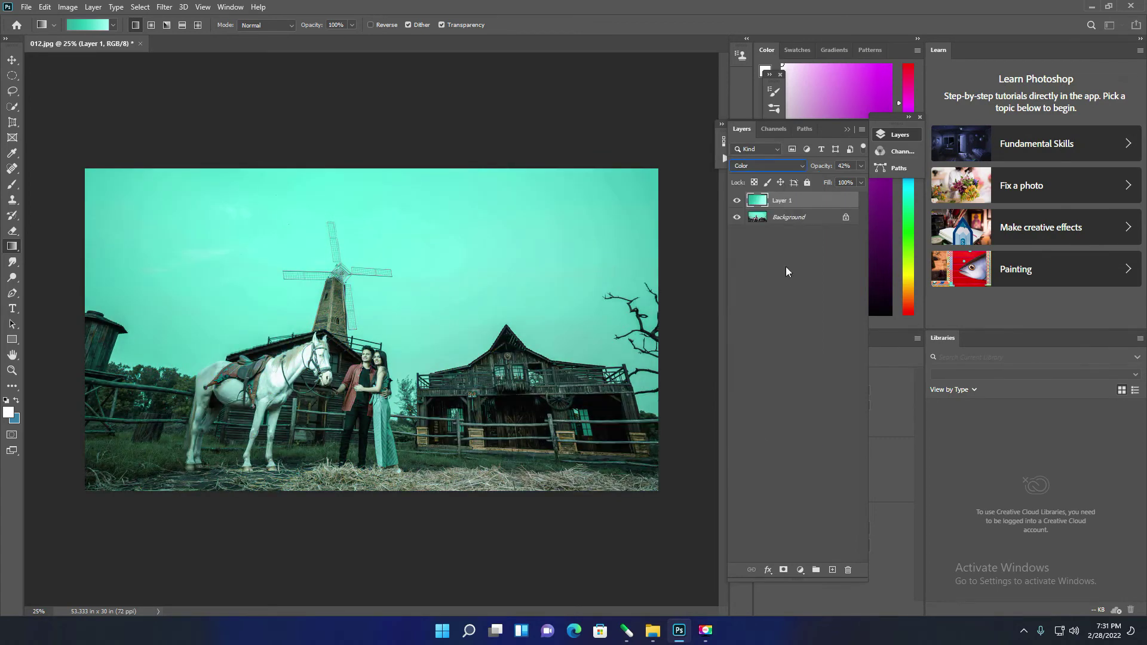
click(860, 167)
mouse_move(808, 182)
mouse_down()
mouse_move(828, 184)
mouse_move(817, 185)
mouse_up()
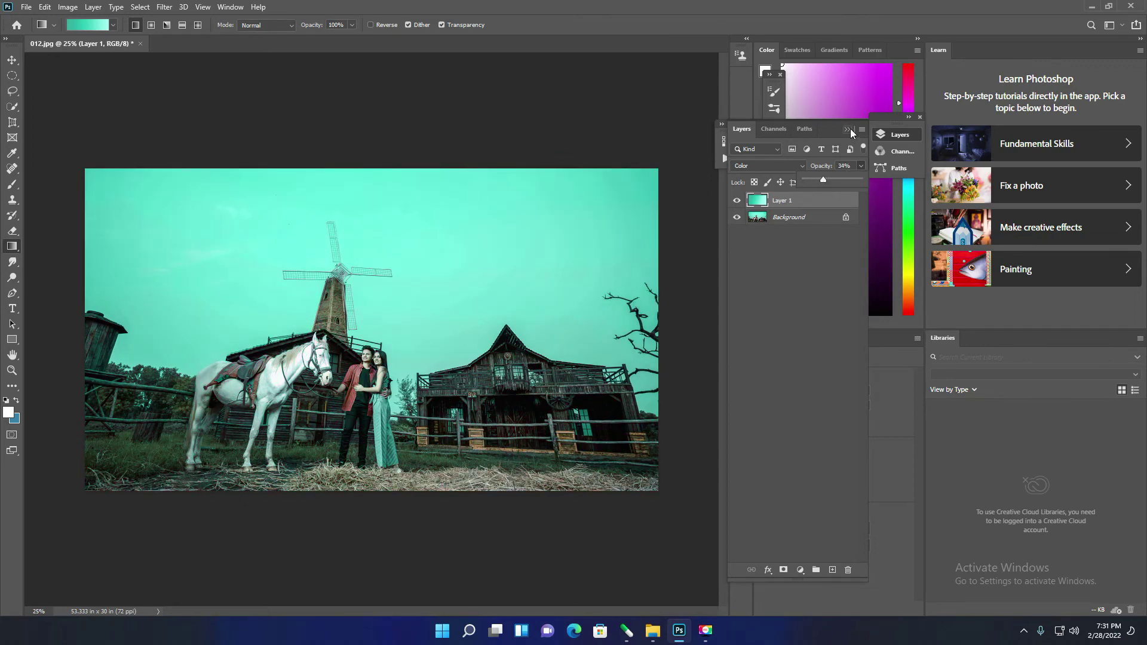
Step: Return Layer 1 to Normal mode and drag it to the trash to delete it
click(770, 165)
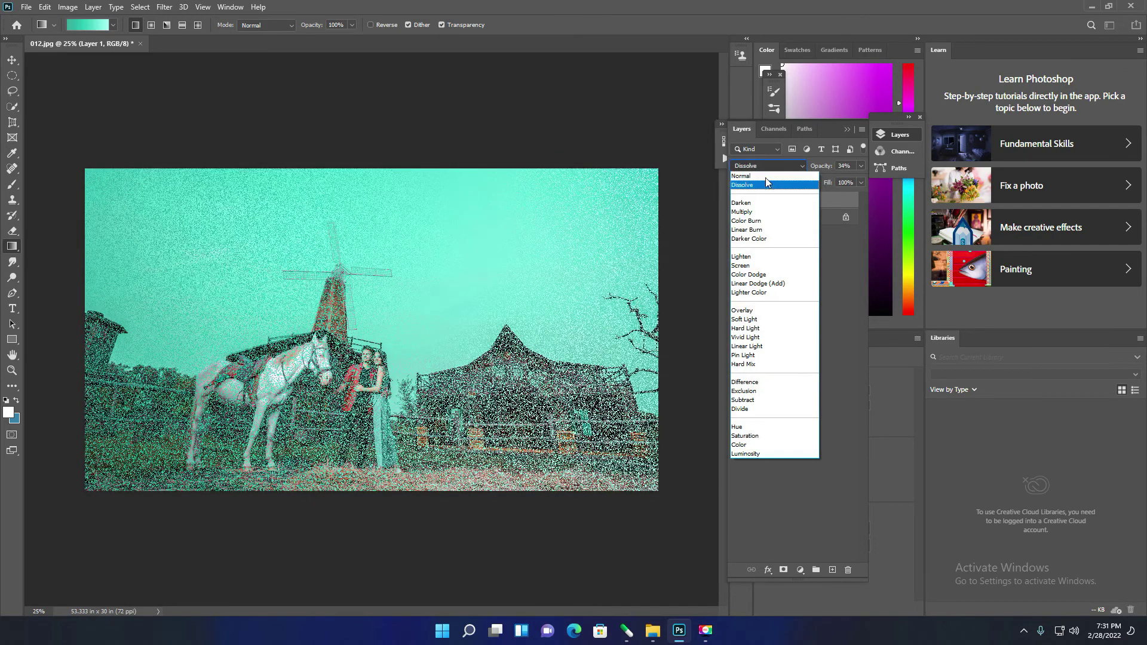
click(764, 176)
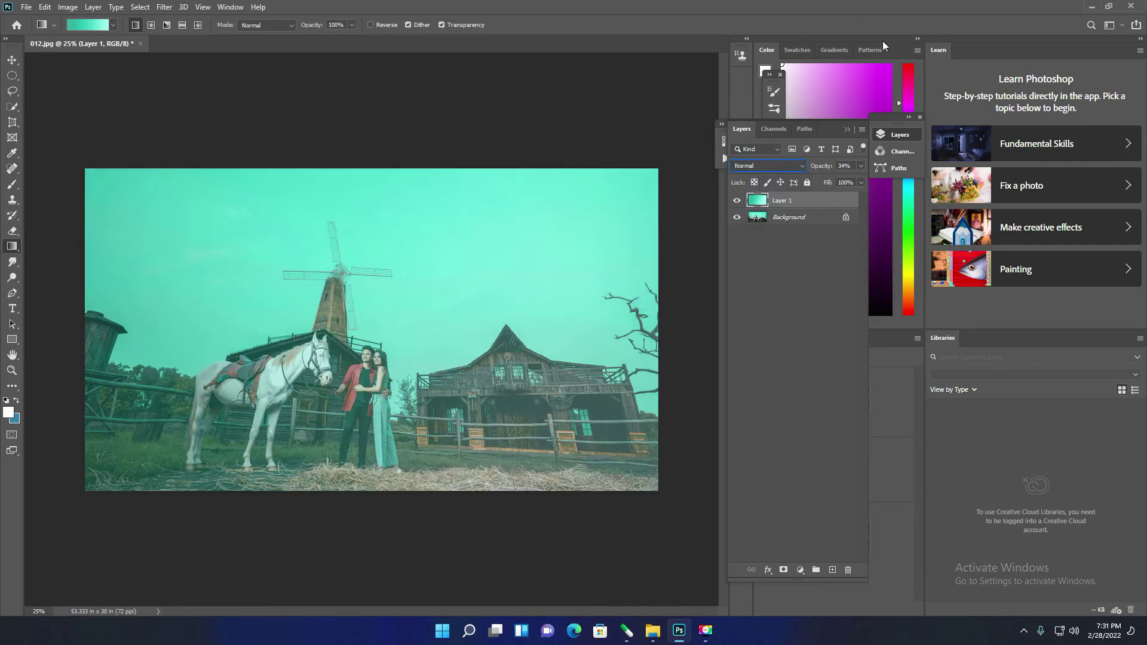
drag(777, 200, 848, 569)
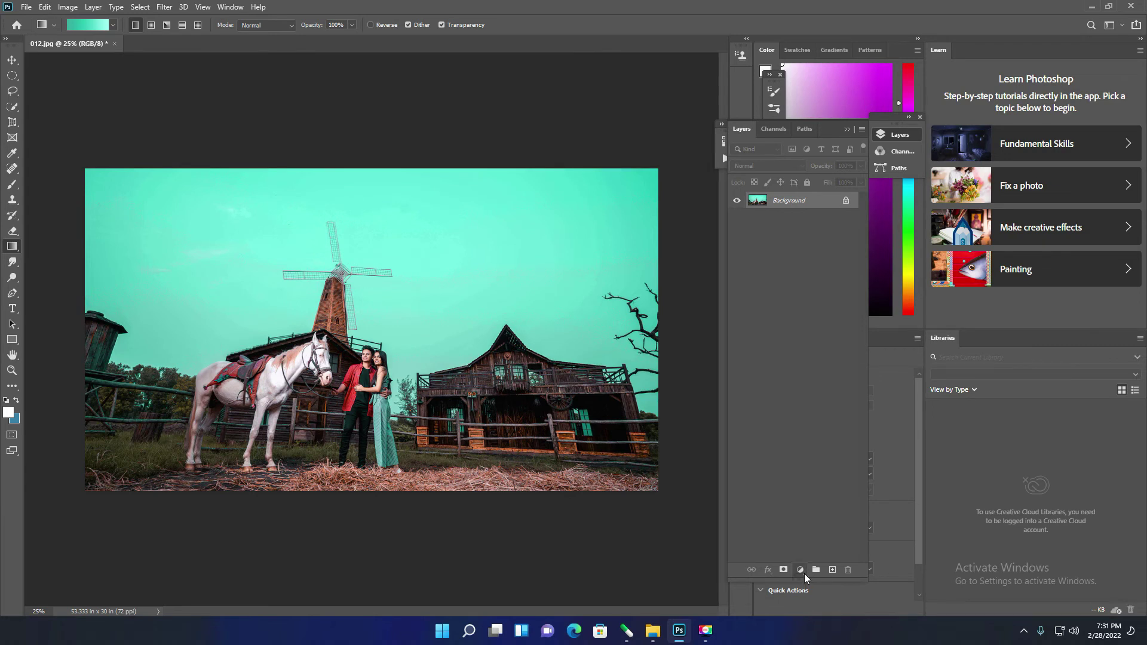
Step: Try a Gradient Fill layer with the blue-to-white Basics preset, then delete it
click(800, 569)
click(836, 373)
click(586, 165)
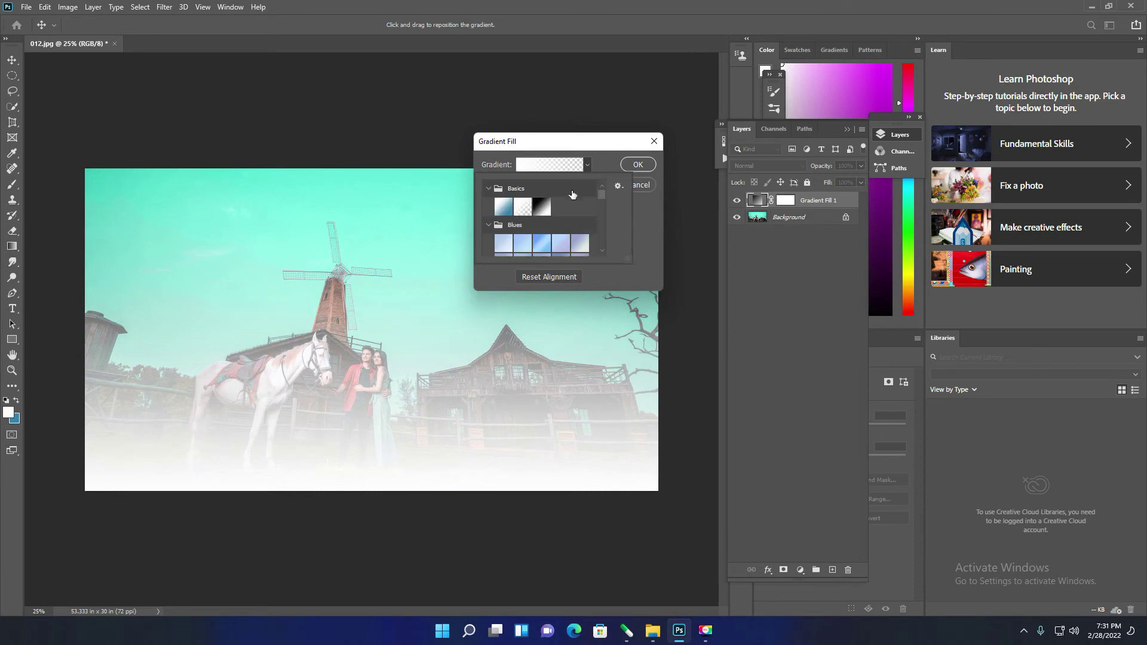
click(506, 212)
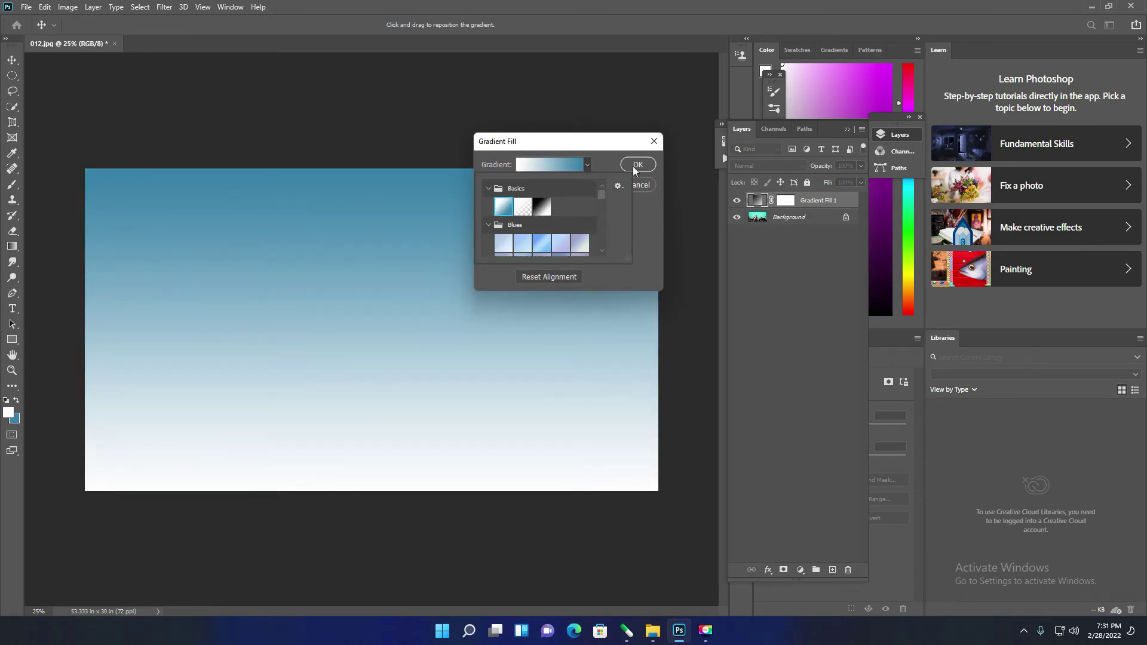
click(588, 166)
click(637, 165)
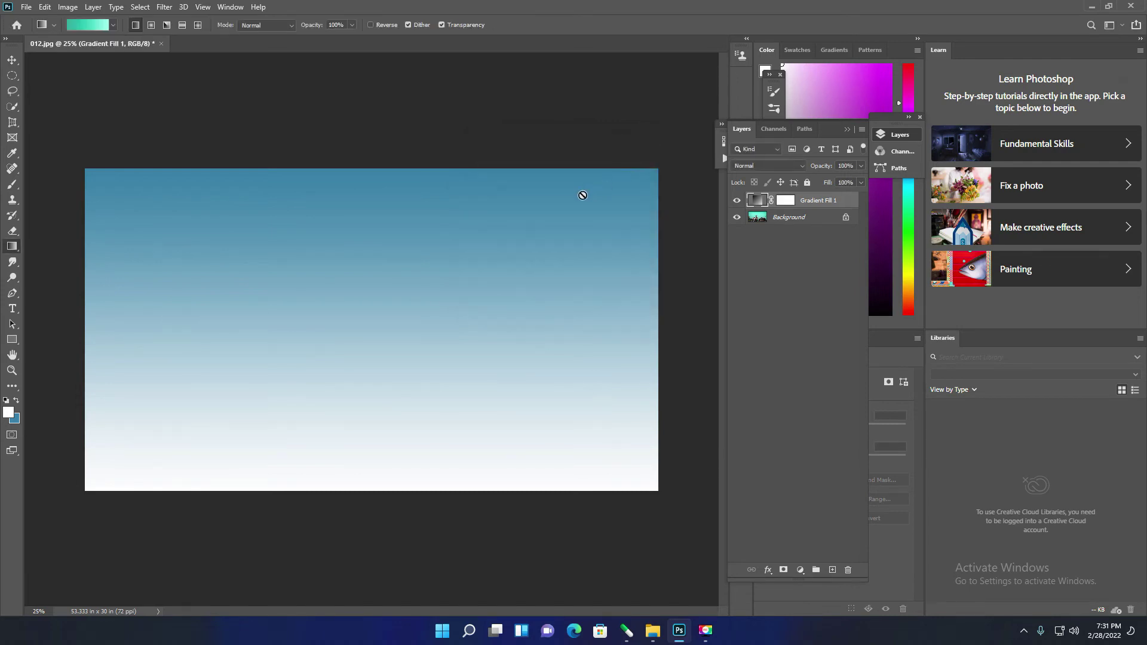
key(Delete)
Step: Try a white Solid Color fill layer, then undo it to restore teal Layer 1
click(801, 569)
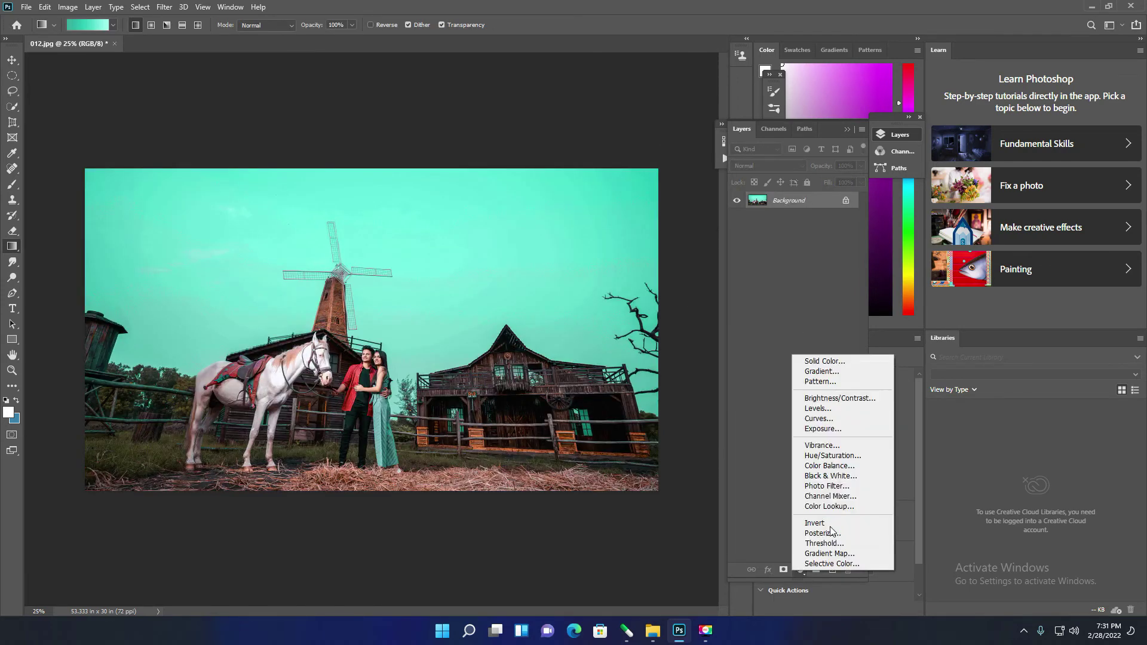
click(825, 361)
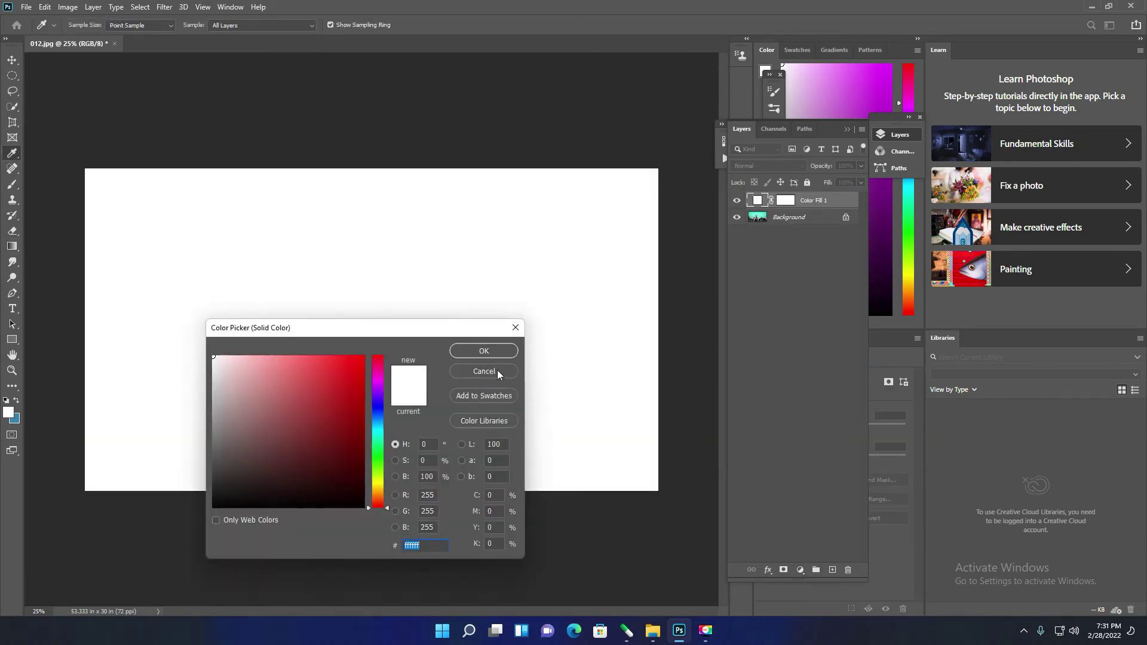
click(482, 348)
key(ctrl+z)
Step: Cancel a second Solid Color fill and add a Gradient Fill layer above Layer 1
click(801, 569)
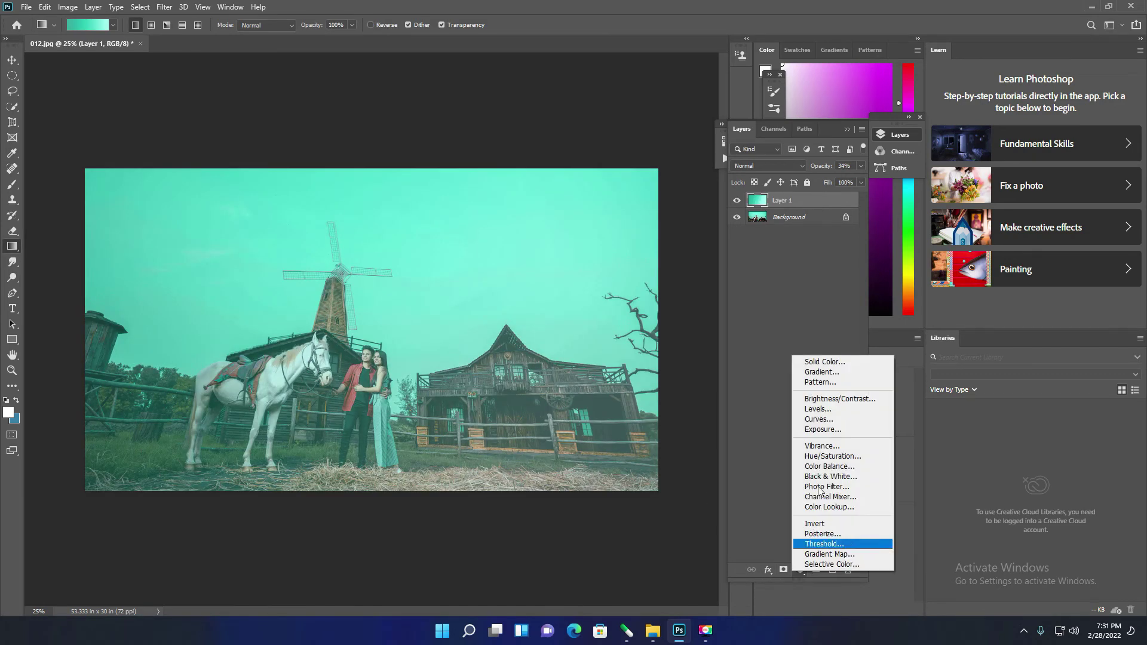
click(826, 361)
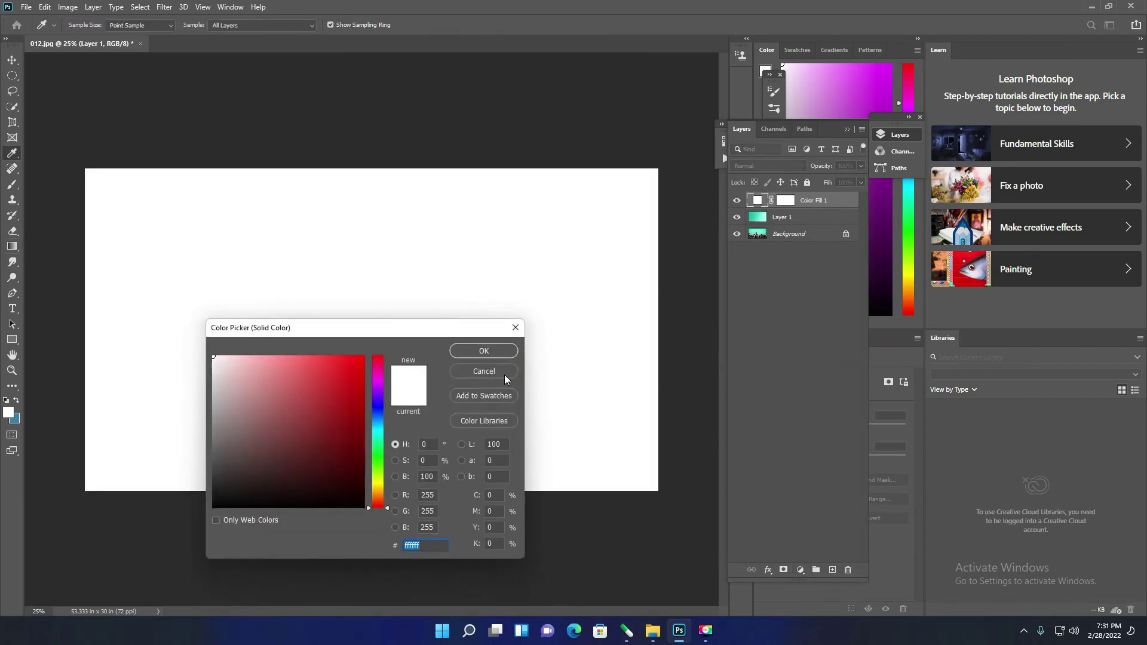
click(484, 371)
click(800, 570)
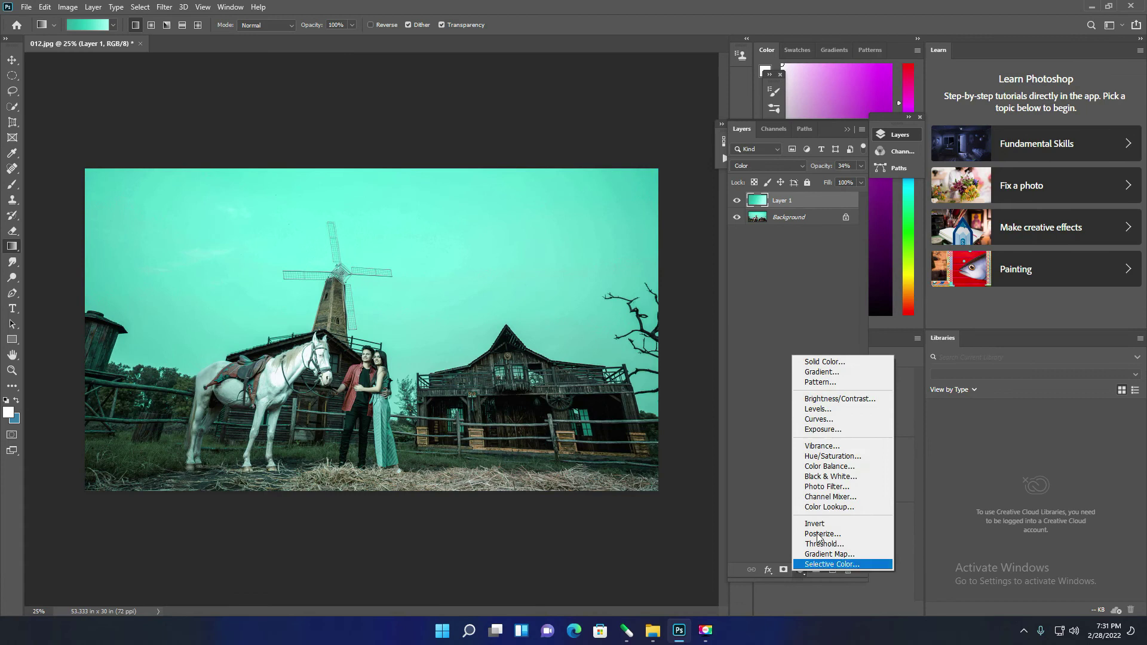
click(846, 373)
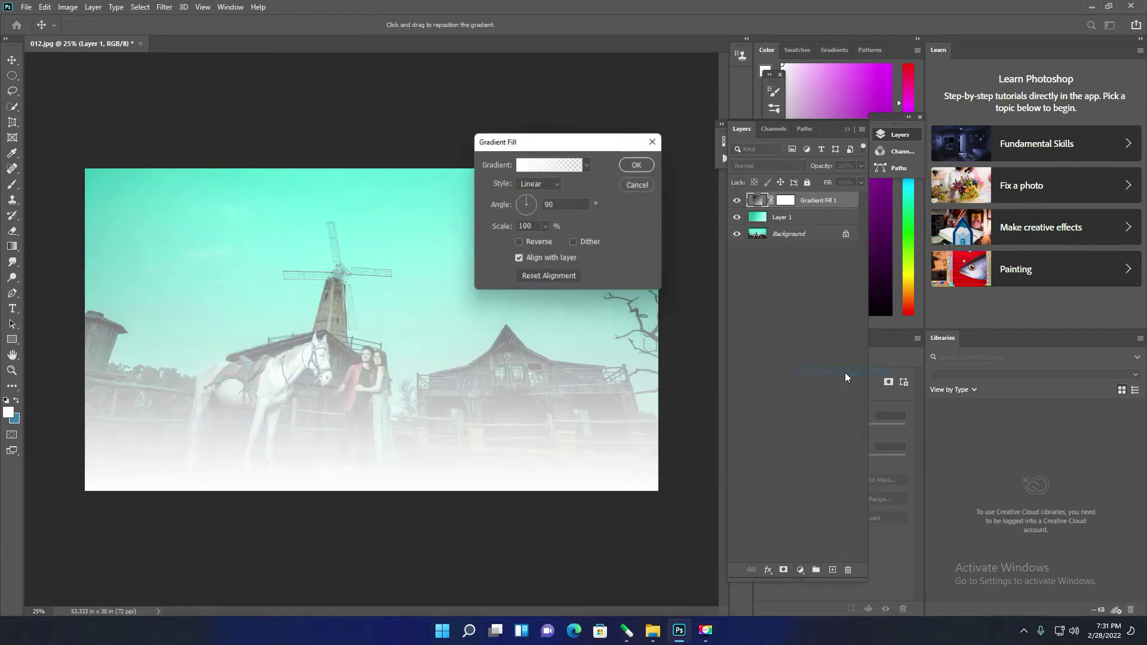
Step: Make the gradient Radial at angle -149.42, shifting its glow toward the windmill and top-right
click(558, 187)
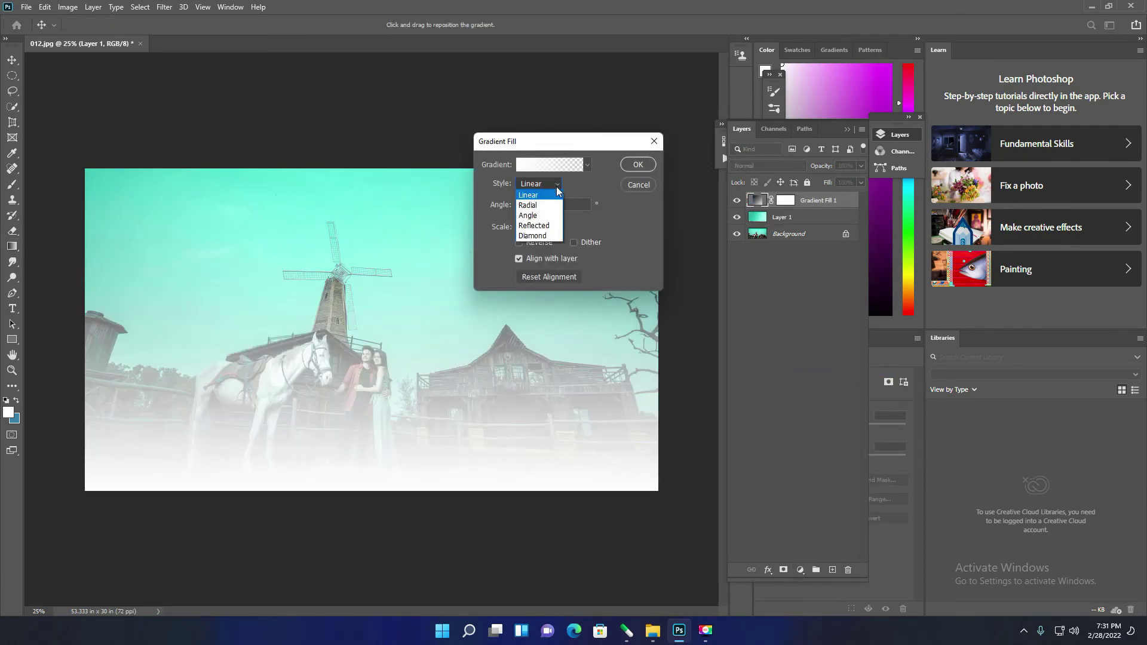
click(550, 206)
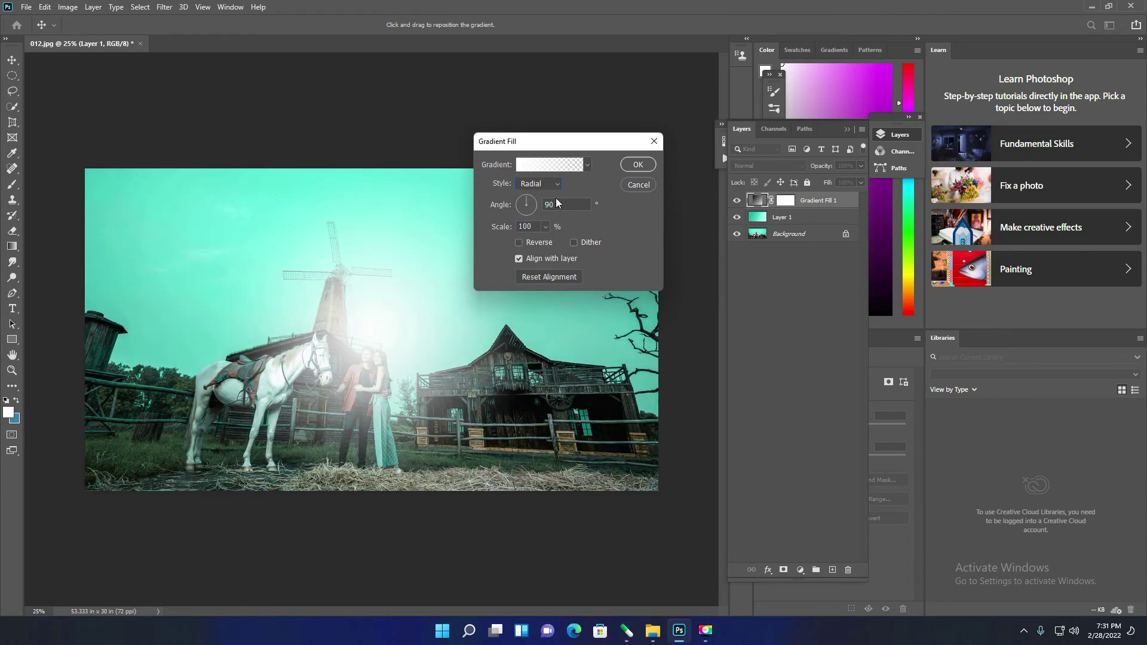
mouse_move(357, 311)
mouse_down()
mouse_move(270, 270)
mouse_move(192, 256)
mouse_move(463, 336)
mouse_move(567, 345)
mouse_up()
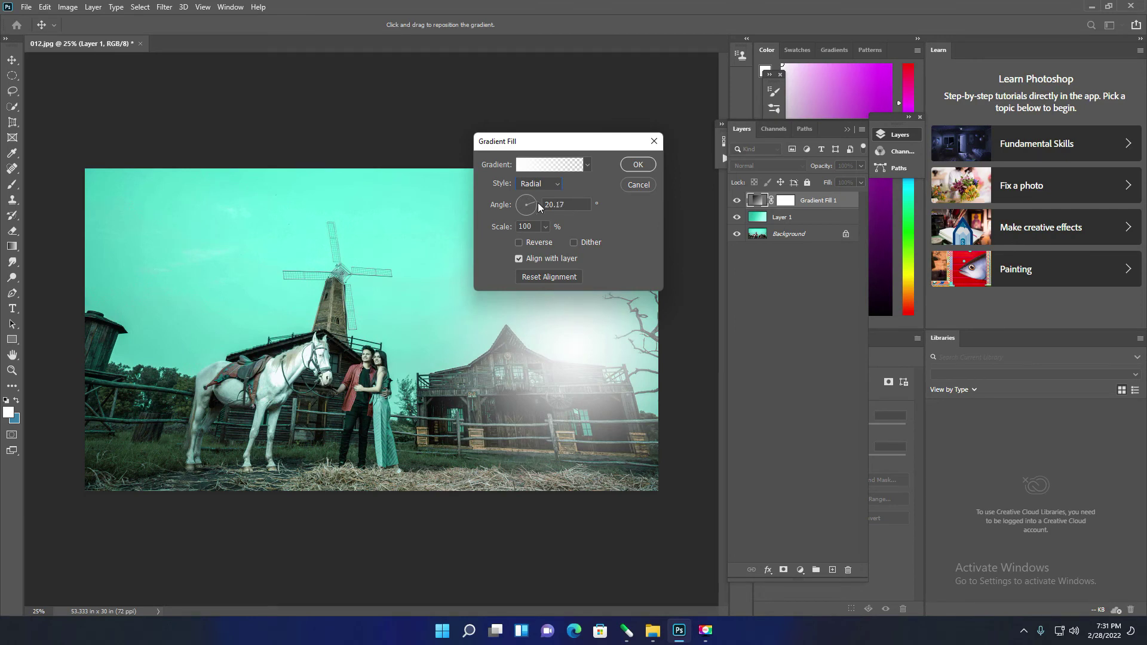
mouse_move(542, 207)
mouse_down()
mouse_move(523, 185)
mouse_move(505, 200)
mouse_move(513, 219)
mouse_up()
click(523, 213)
click(511, 213)
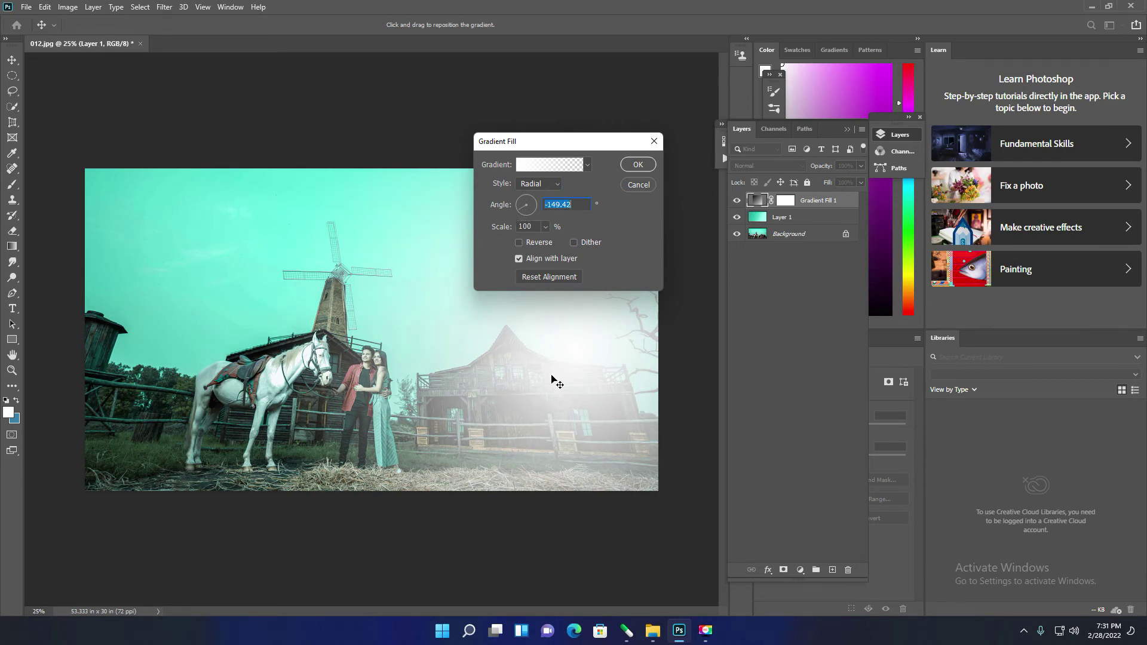
drag(551, 379, 609, 285)
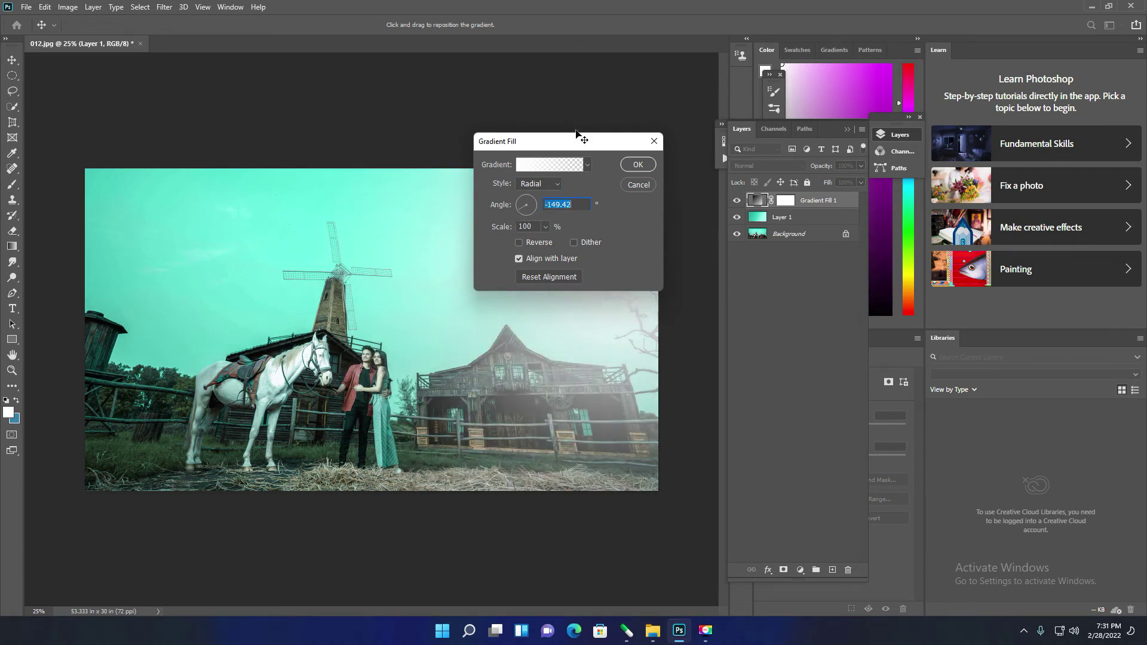
drag(582, 133, 387, 112)
drag(624, 232, 632, 199)
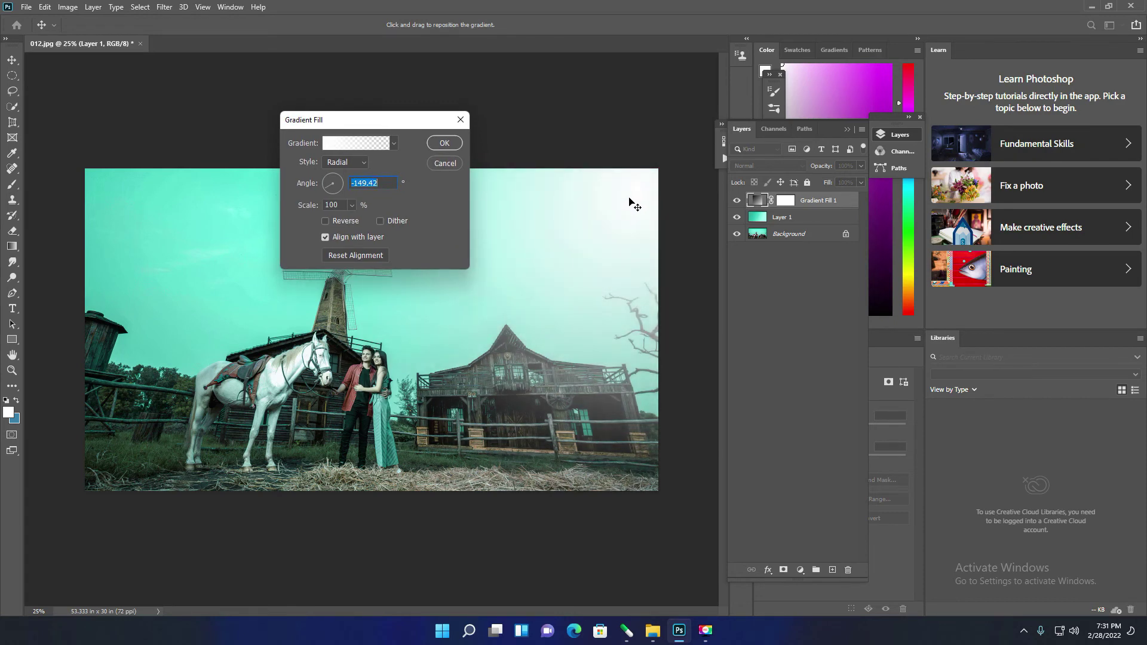
Step: Choose the blue-to-white Basics preset, try Linear and Reflected styles, then return to Radial
click(394, 143)
click(314, 190)
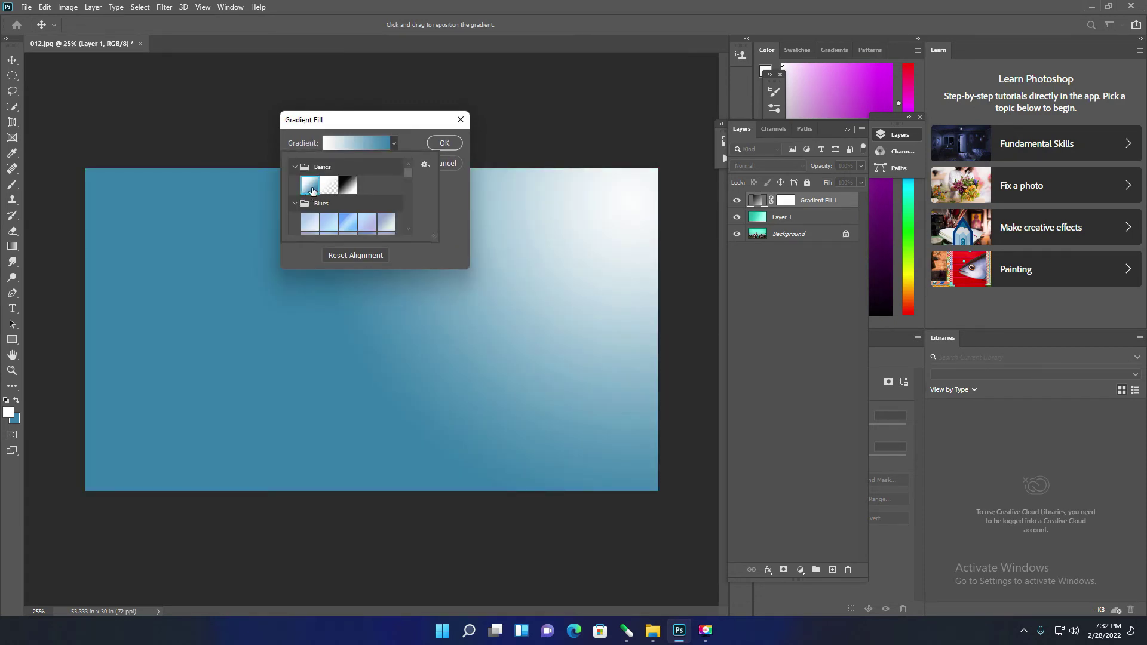
click(392, 144)
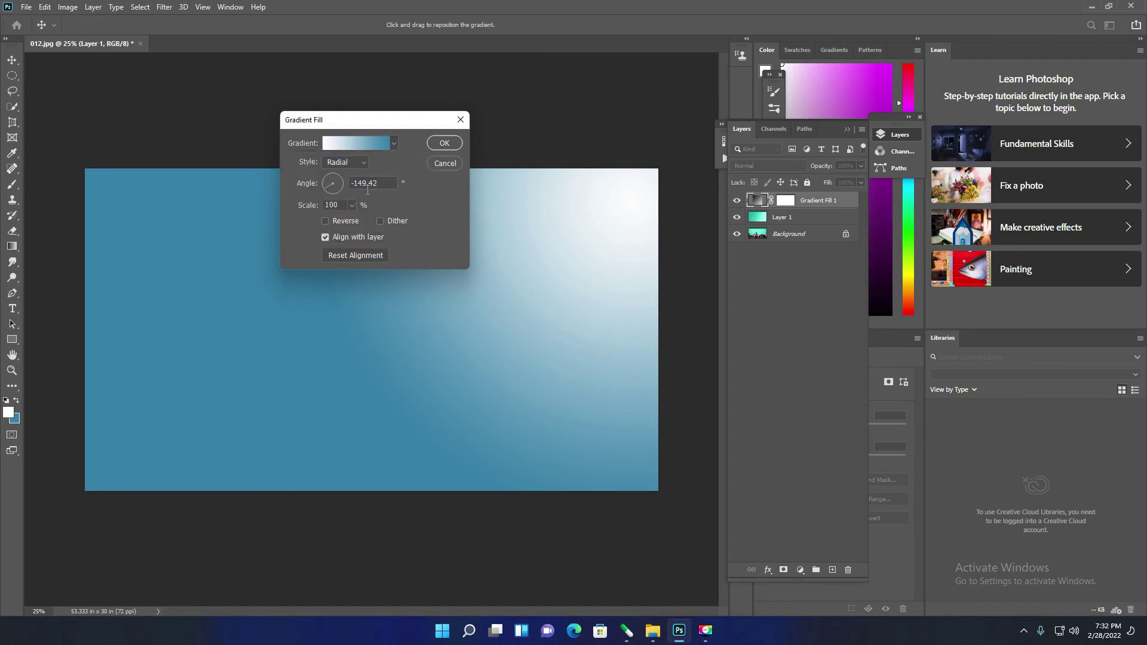
click(357, 162)
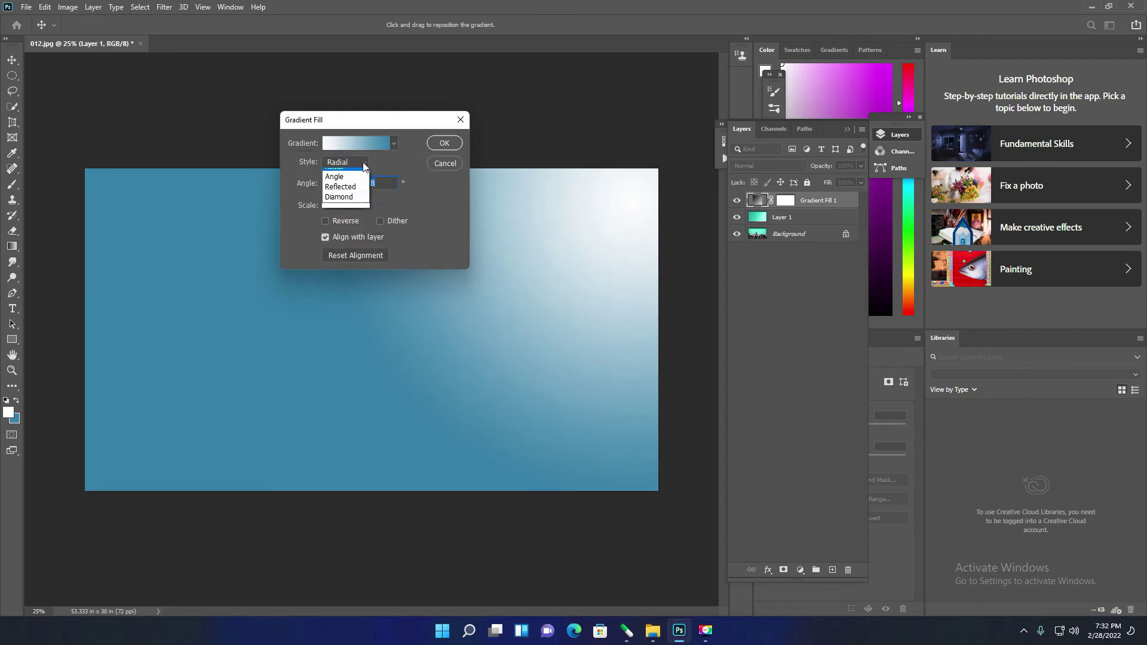
click(358, 173)
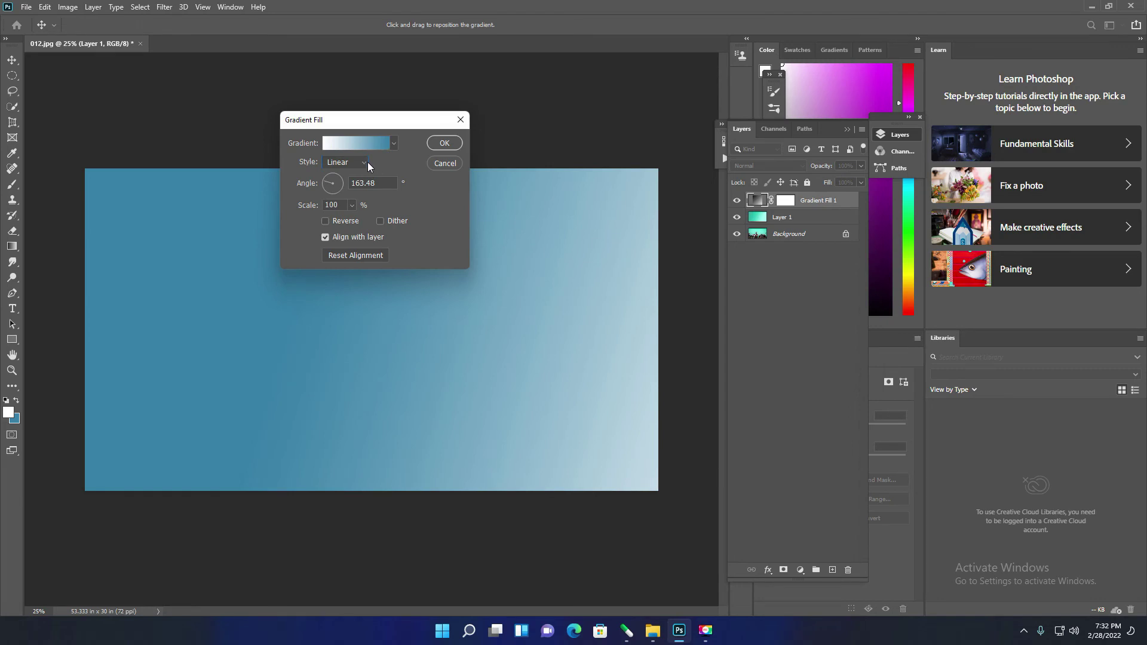
click(368, 163)
click(356, 200)
click(368, 163)
click(346, 185)
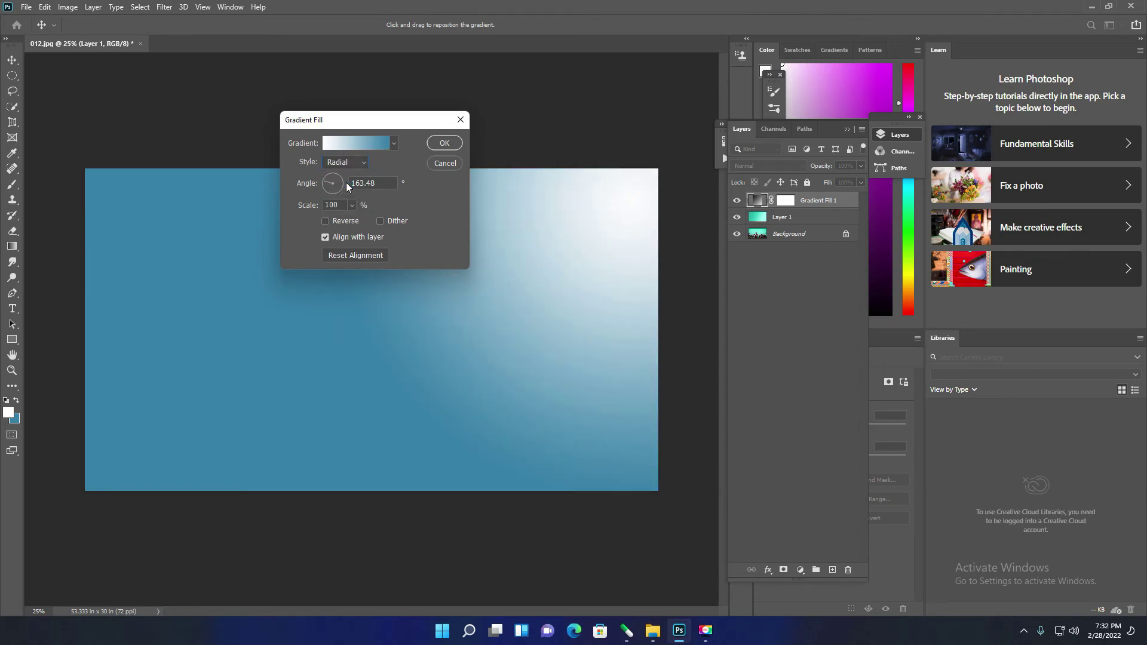
Step: Set the gradient scale to 177%, apply the fill, and delete Layer 1
click(352, 205)
drag(350, 219, 376, 221)
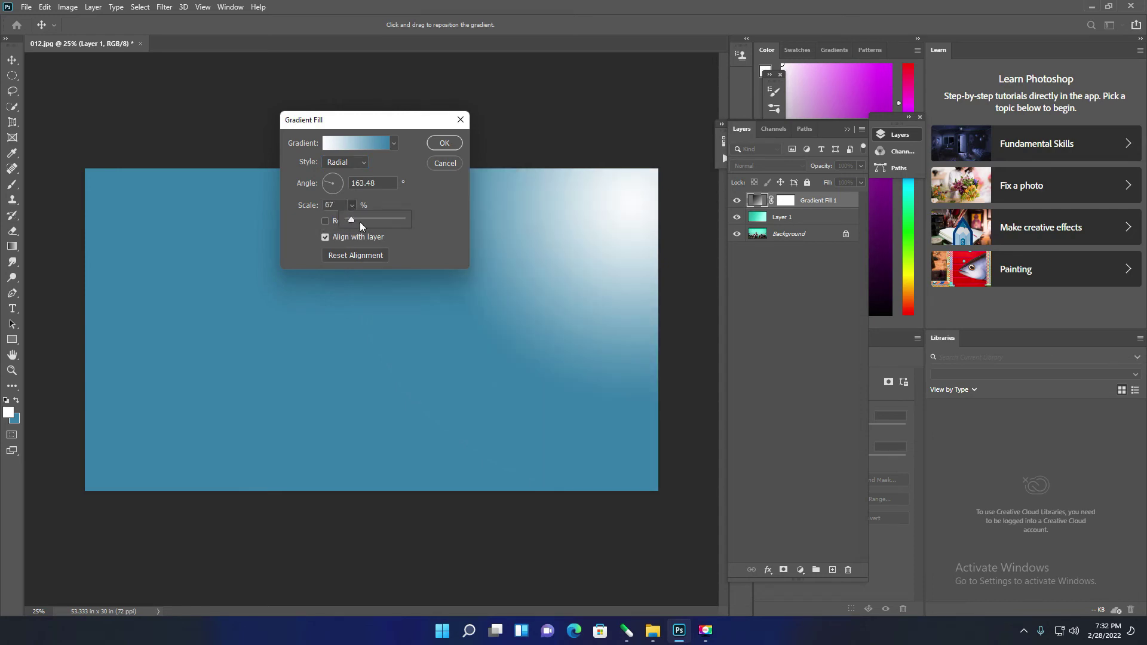
drag(385, 224, 392, 223)
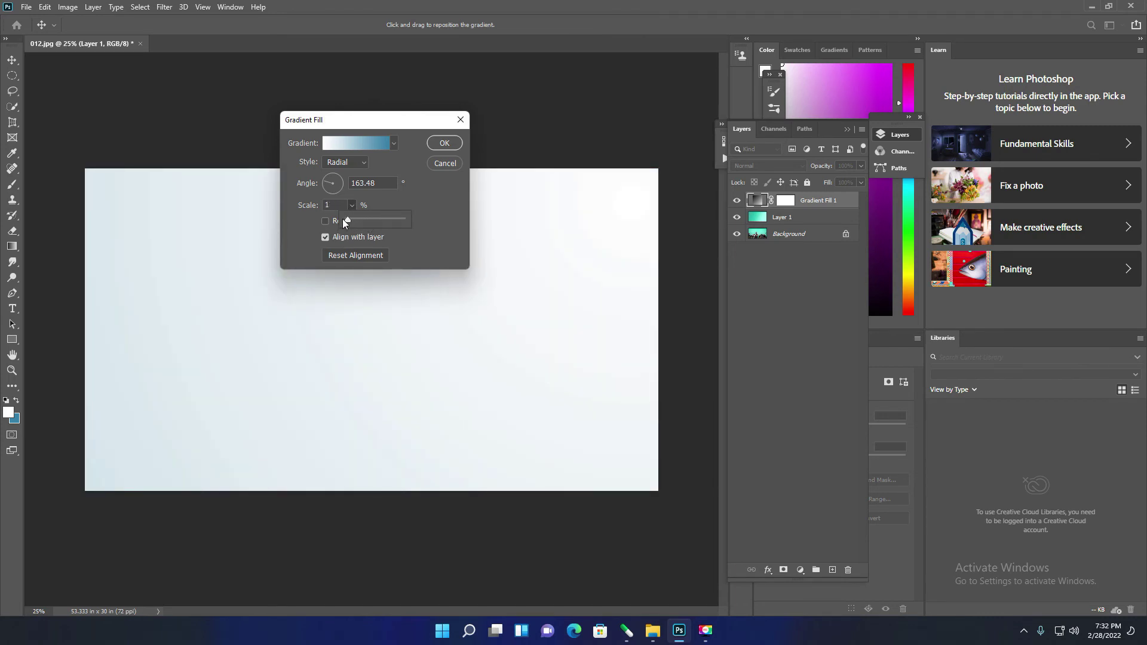
click(361, 220)
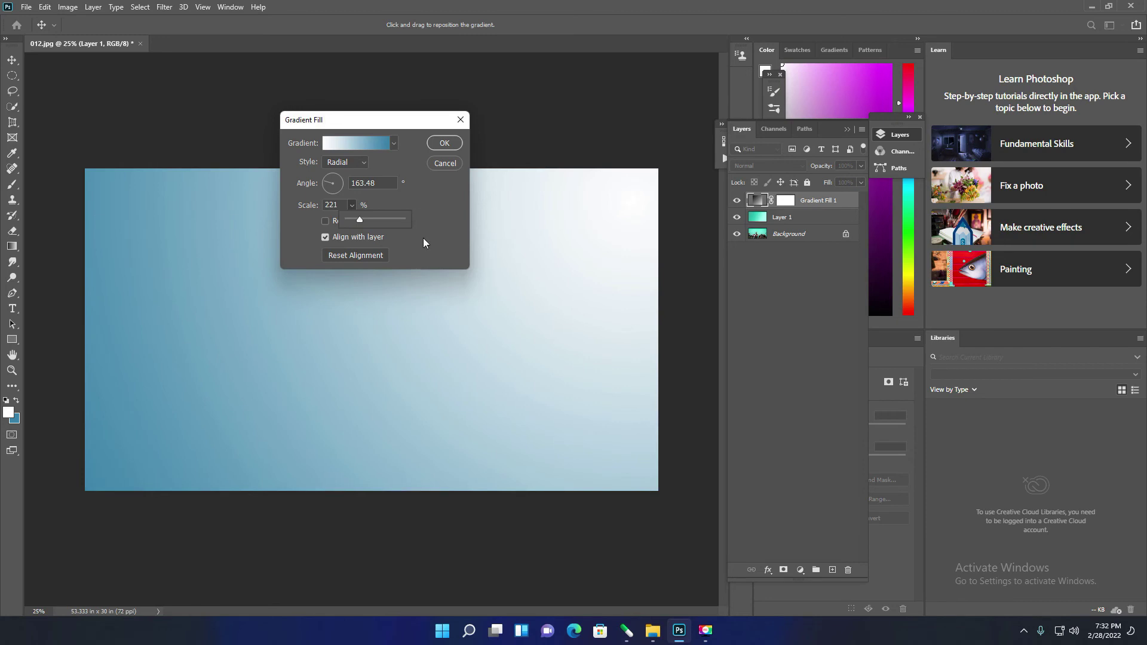
drag(364, 220, 357, 222)
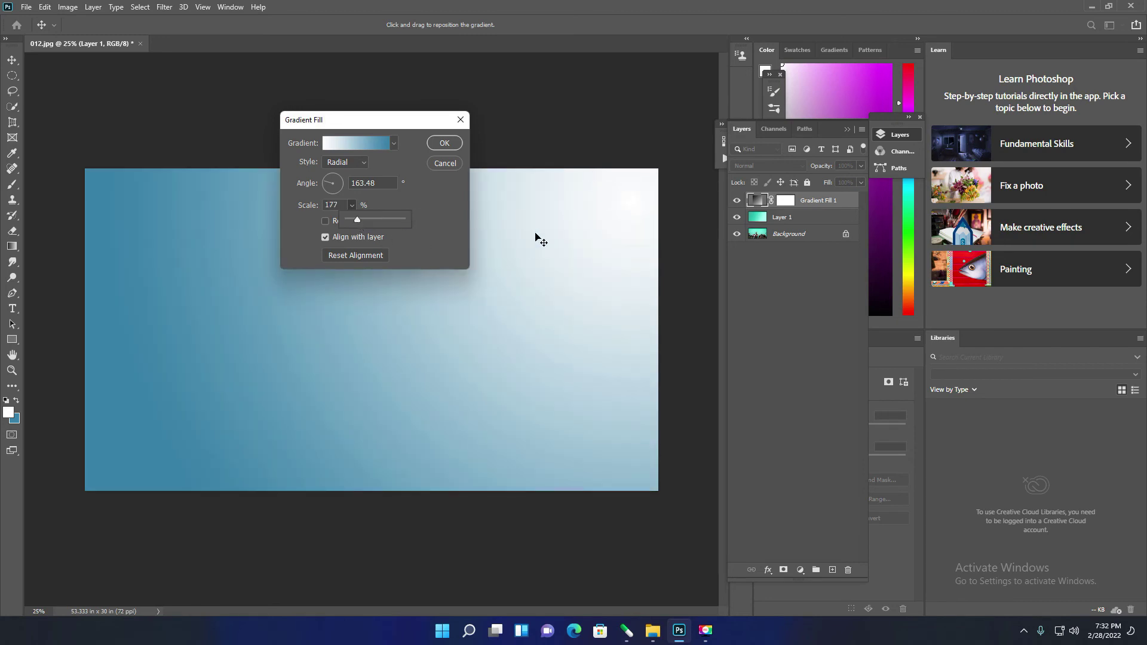
click(285, 231)
click(445, 143)
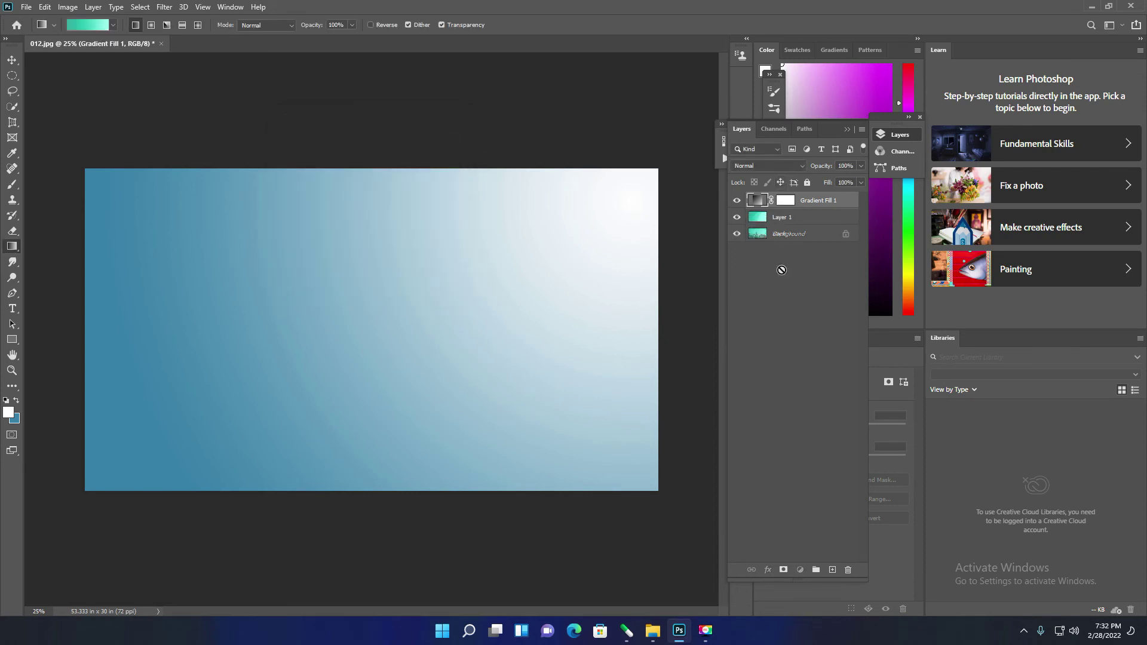
drag(781, 270, 848, 569)
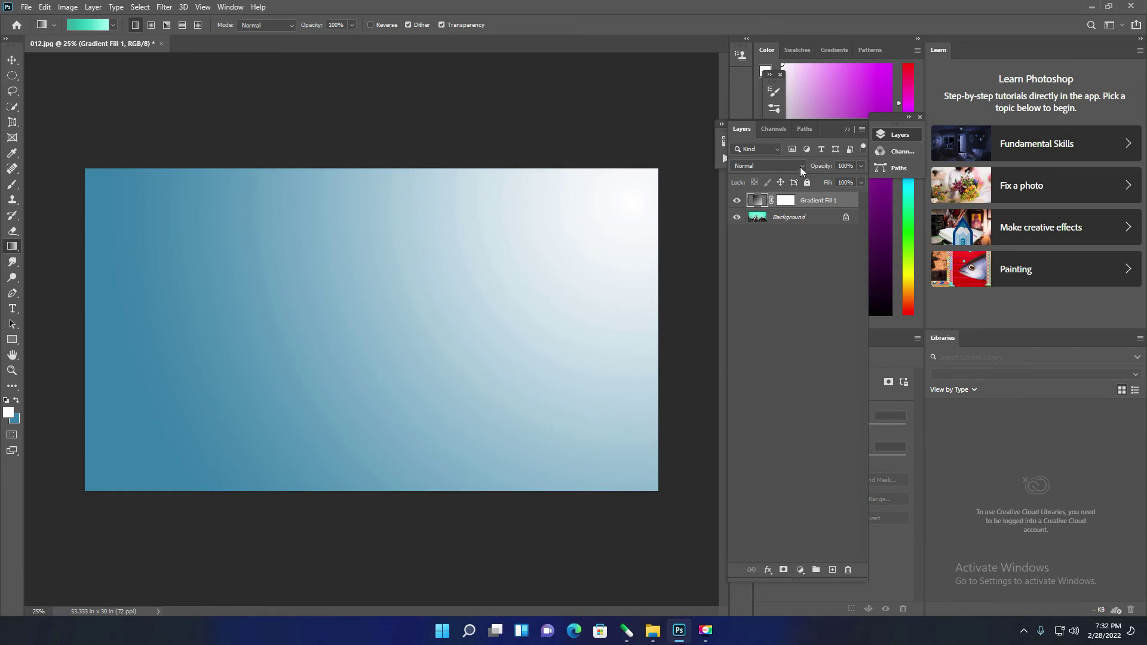
Step: Blend Gradient Fill 1 in Lighten mode, trying a lower opacity before returning to 100%
click(801, 167)
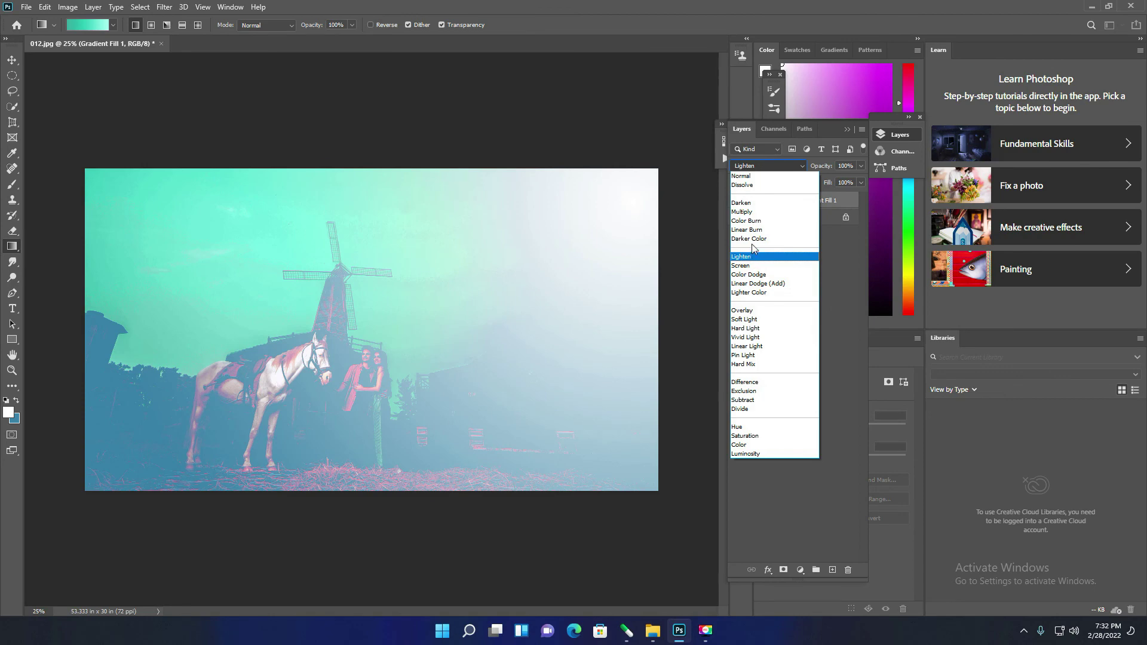
click(747, 256)
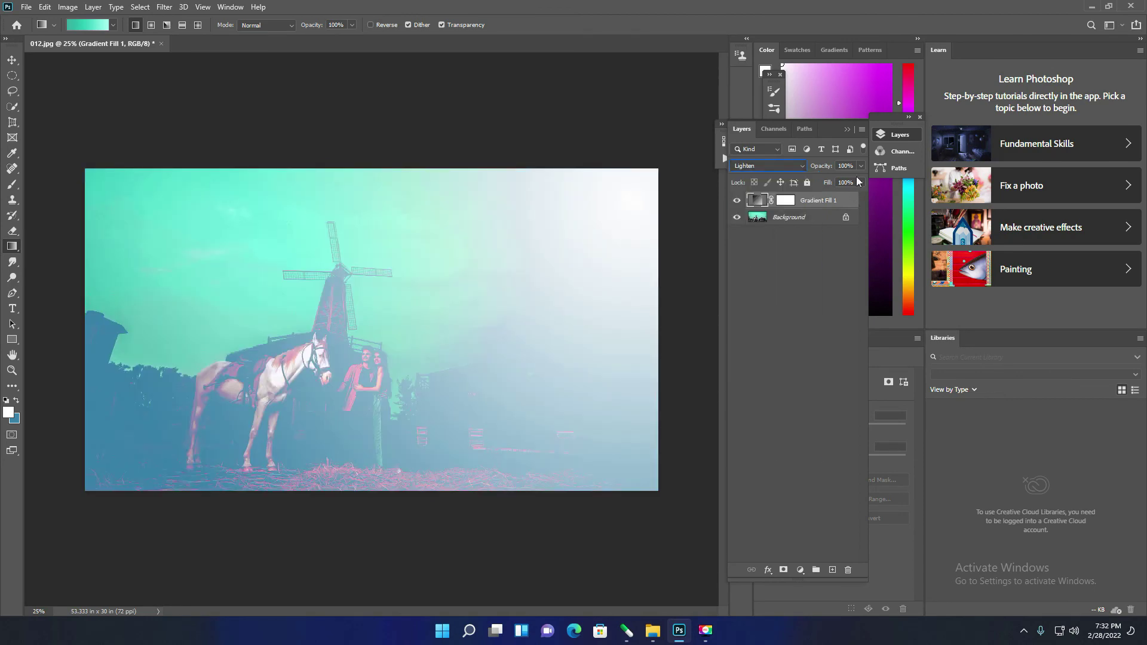
click(862, 166)
mouse_move(838, 180)
mouse_down()
mouse_move(823, 181)
mouse_move(833, 181)
mouse_up()
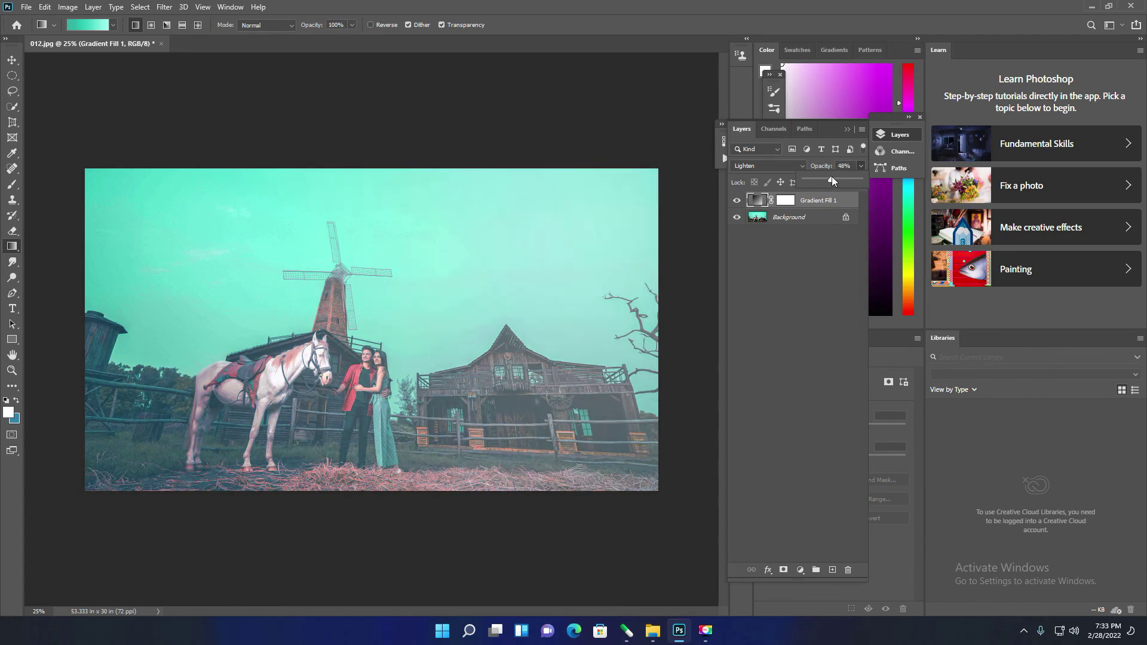
drag(834, 181, 864, 181)
Step: Reset Gradient Fill 1 to Normal blending and delete the layer
click(804, 166)
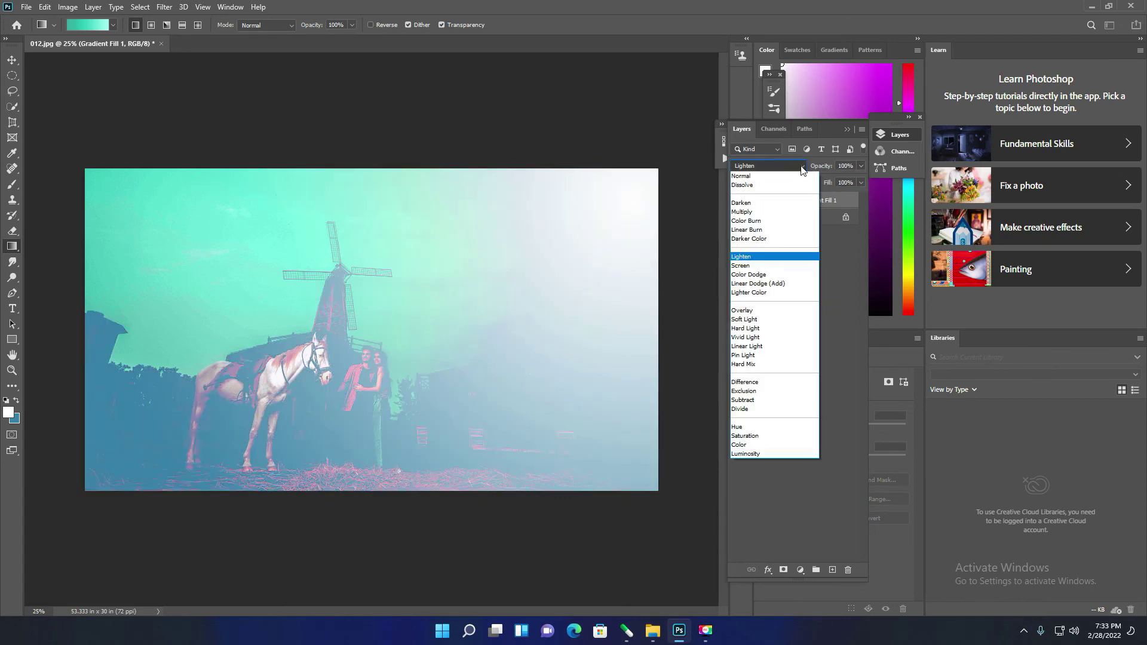
click(762, 179)
mouse_move(759, 211)
mouse_down()
mouse_move(832, 547)
mouse_move(848, 570)
mouse_up()
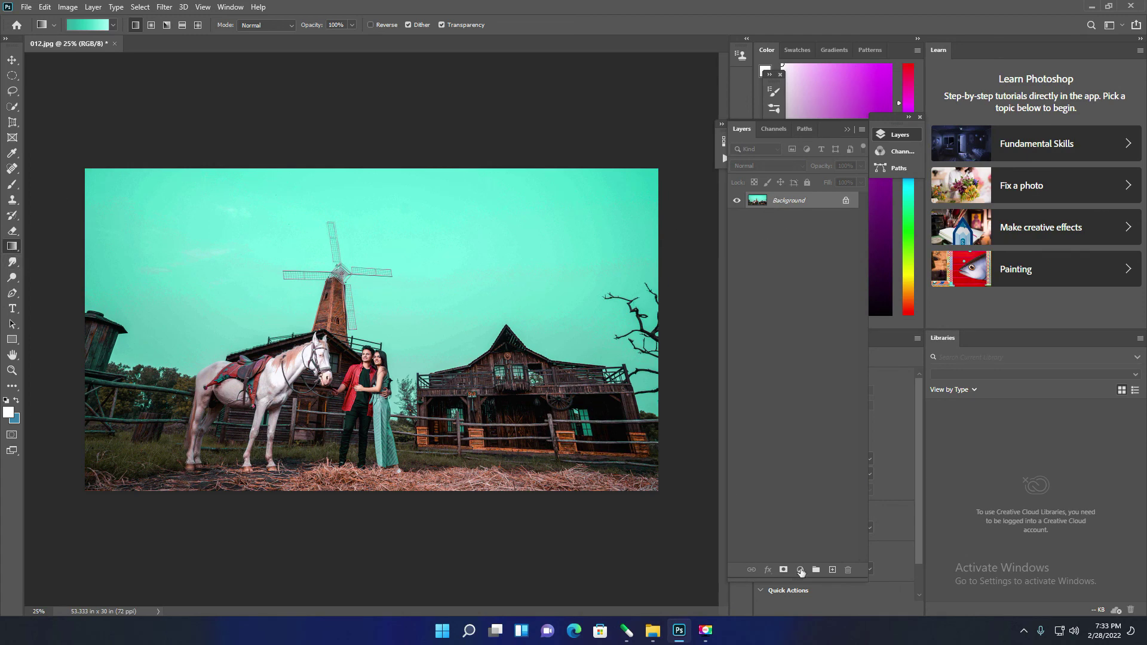
Step: Fill the sky with white using the Paint Bucket Tool, then undo it
right_click(13, 248)
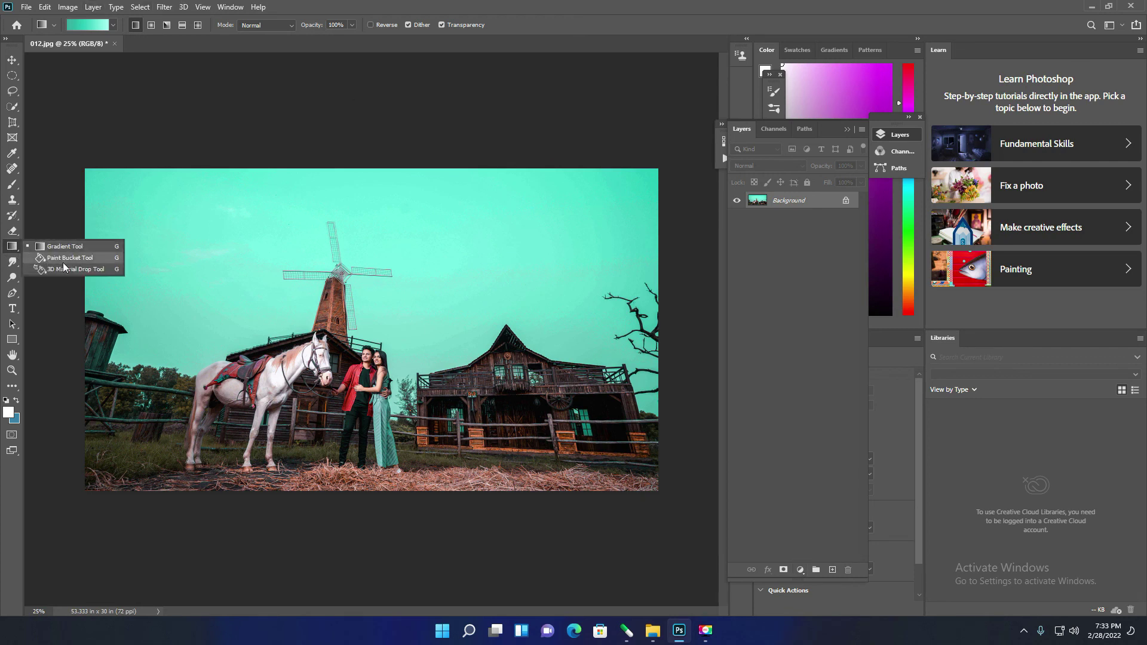
click(80, 260)
click(502, 230)
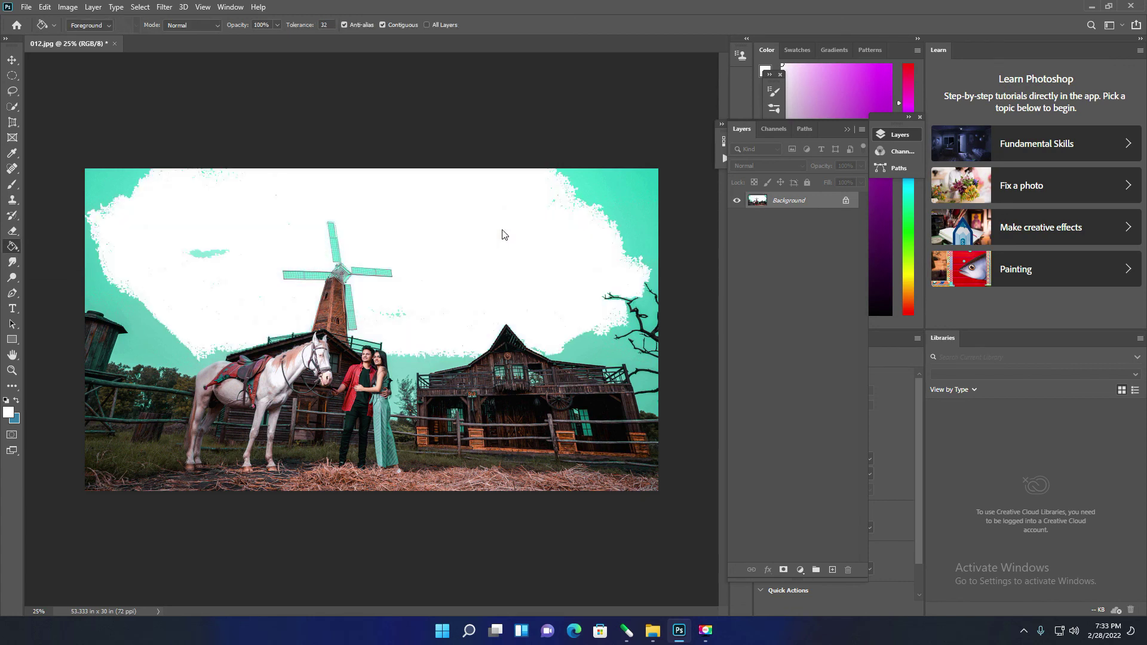
key(ctrl+z)
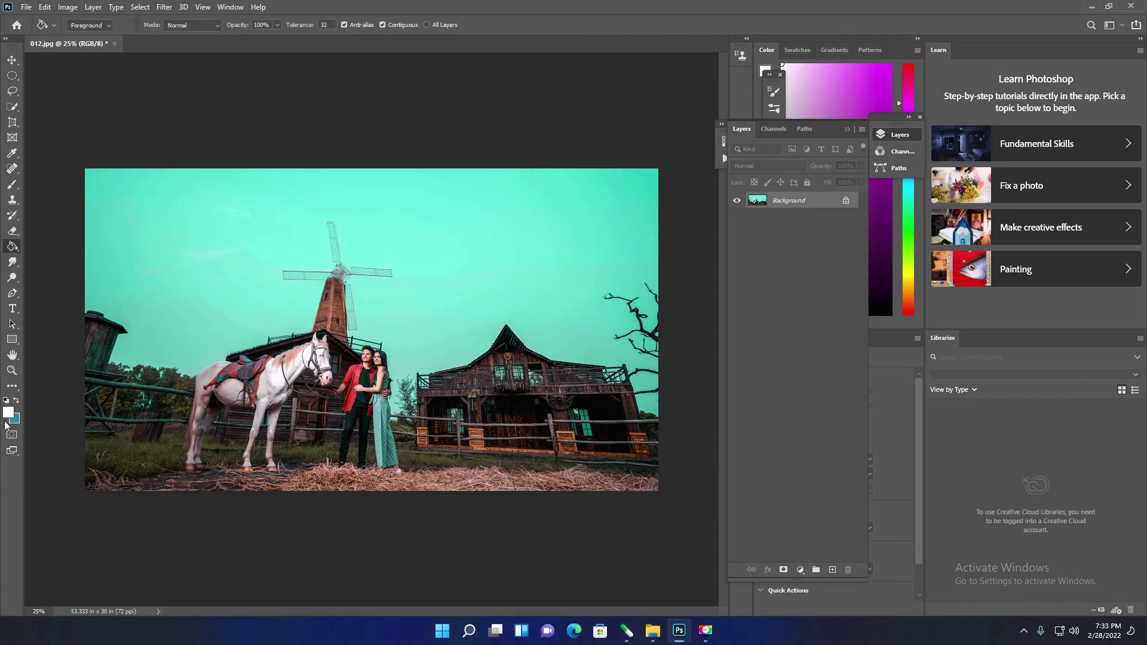
Step: Set the foreground colour to magenta and try magenta sky fills twice, undoing both
click(8, 411)
click(478, 348)
click(576, 245)
key(ctrl+z)
click(426, 315)
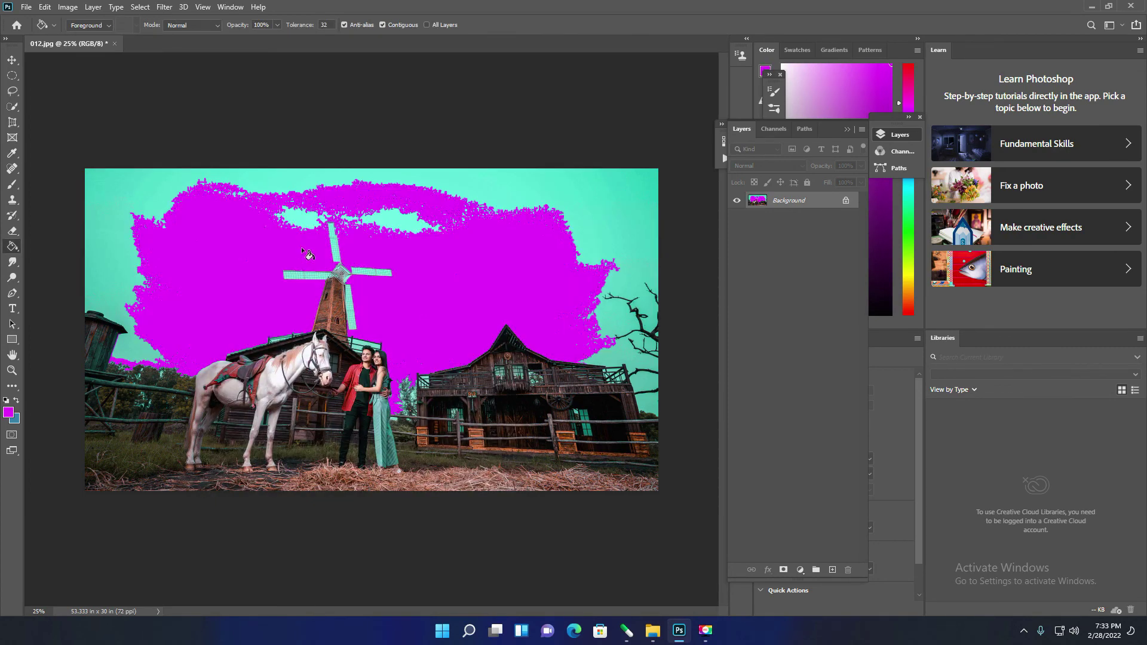
key(ctrl+z)
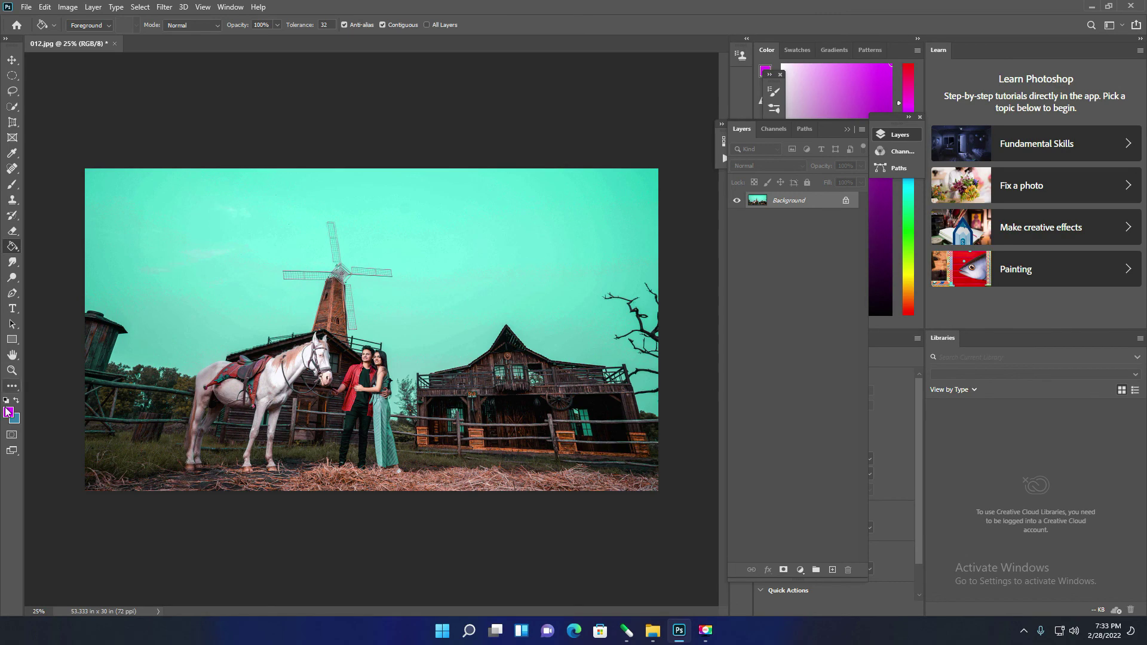
Step: Set the foreground colour to dark purple, then try and undo a purple sky fill
click(10, 413)
click(318, 418)
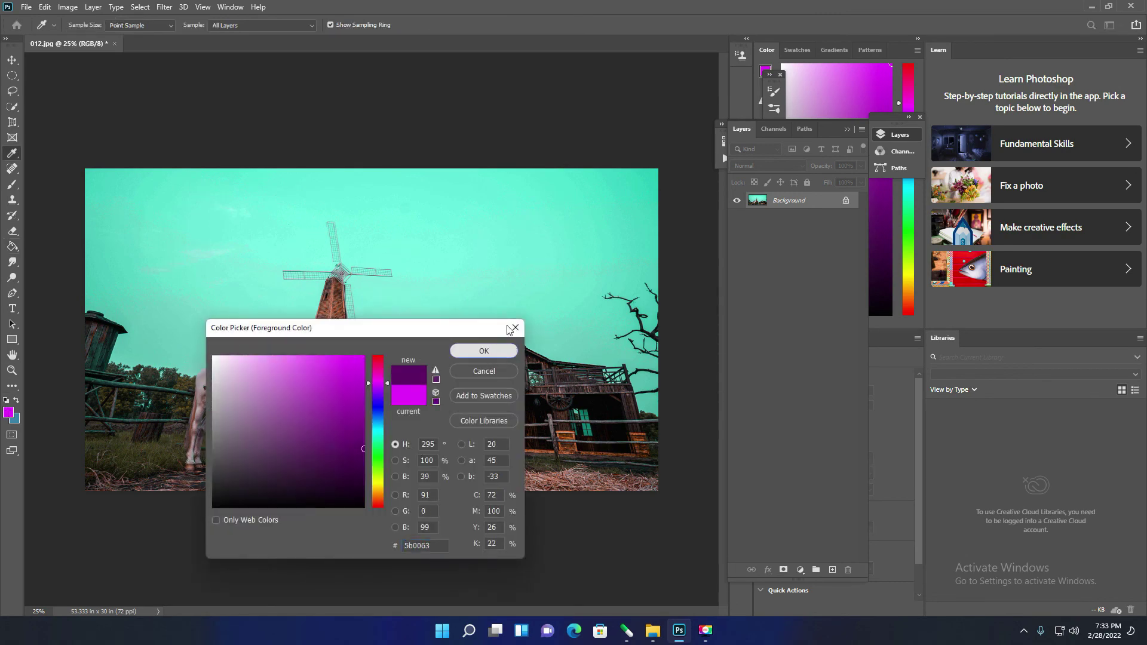
click(491, 350)
click(522, 258)
key(ctrl+z)
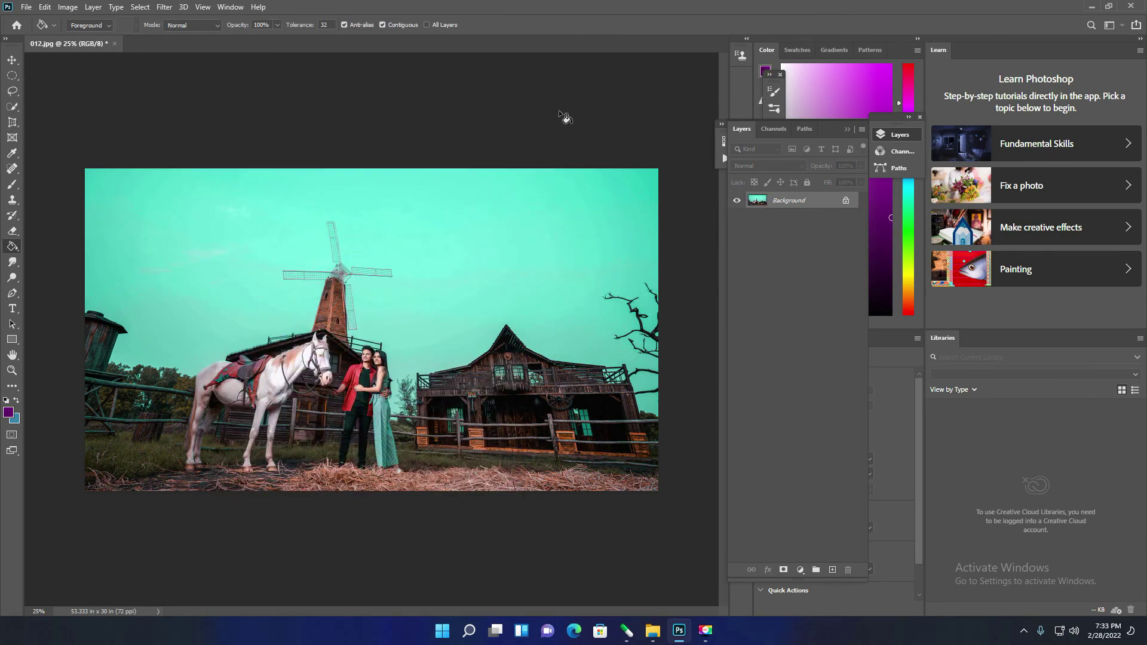
Step: Check the fill source options, then switch from the Paint Bucket back to the Gradient Tool
click(112, 27)
click(72, 37)
right_click(12, 246)
click(63, 246)
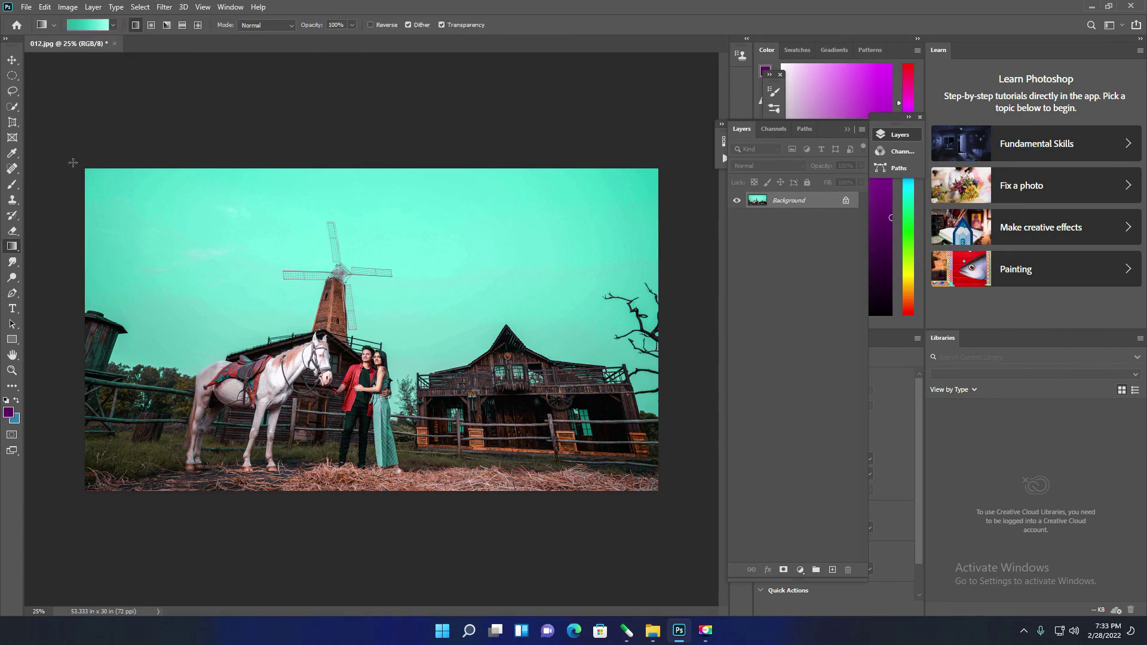
click(112, 27)
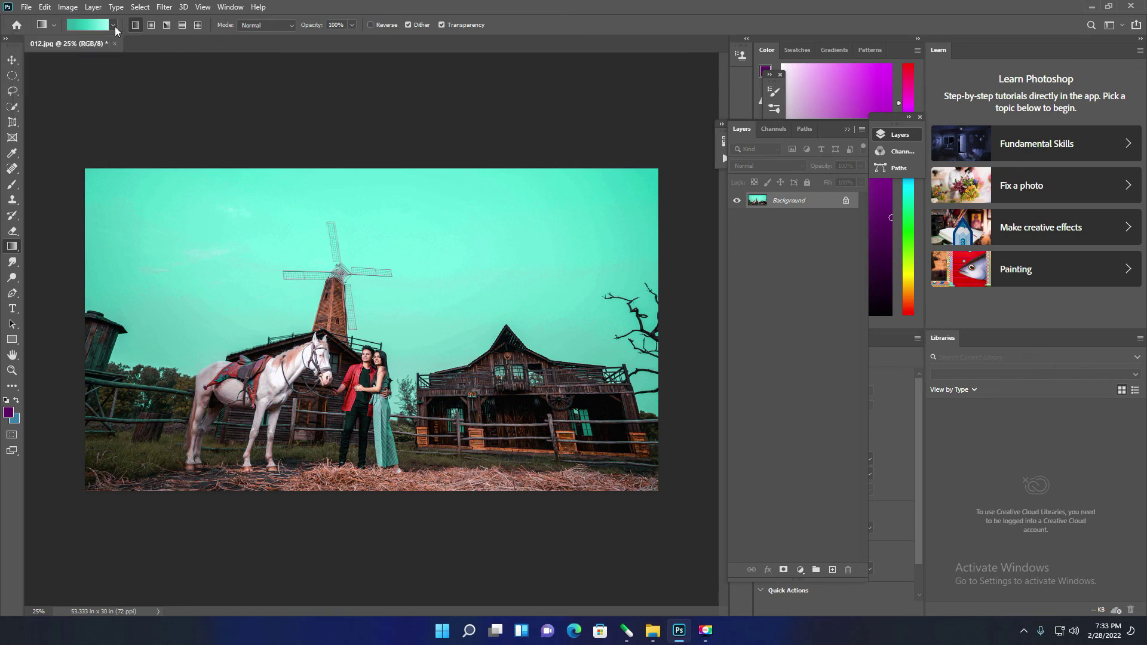